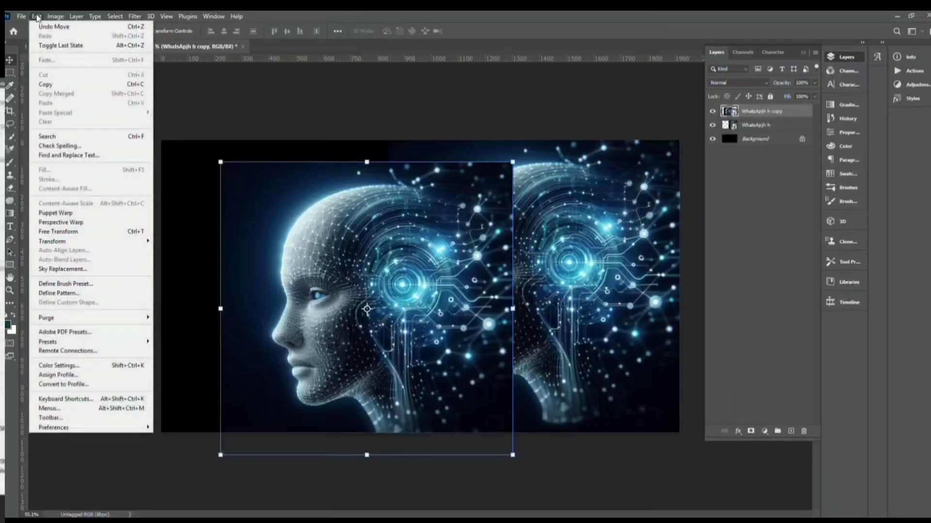
- Flip the duplicated AI head image horizontally and align it with the canvas's left edge, facing the original head
mouse_move(122, 245)
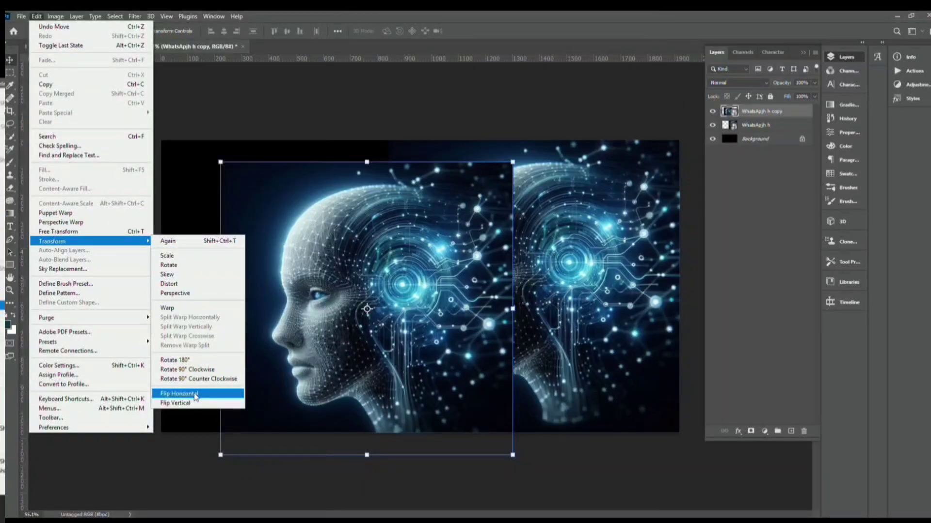
click(195, 397)
drag(294, 336, 236, 315)
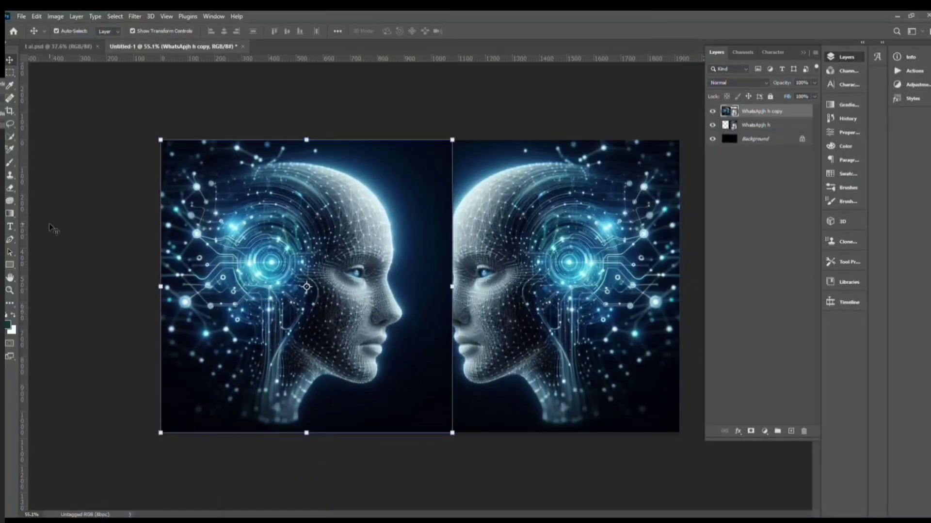
- Rasterize the flipped head layer and erase its inner edge with the Eraser tool to blend the seam between the heads
click(9, 187)
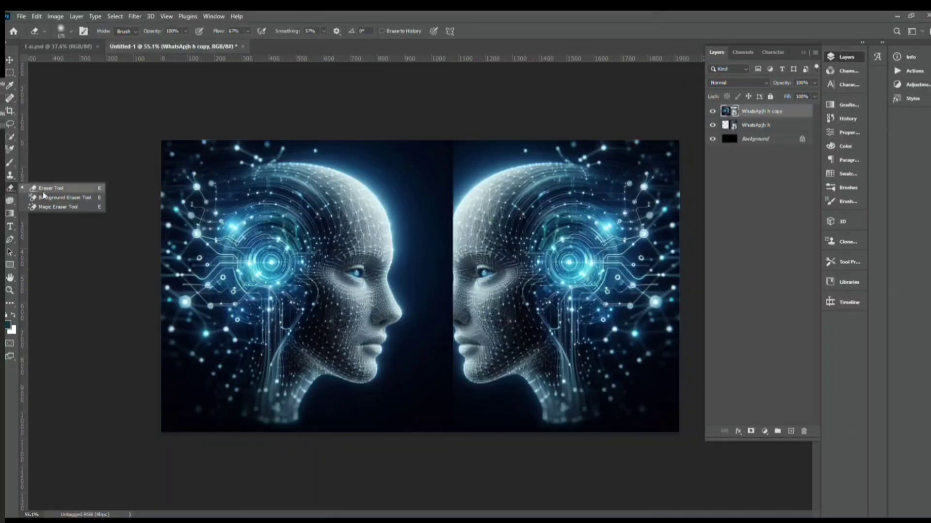
click(60, 189)
click(327, 199)
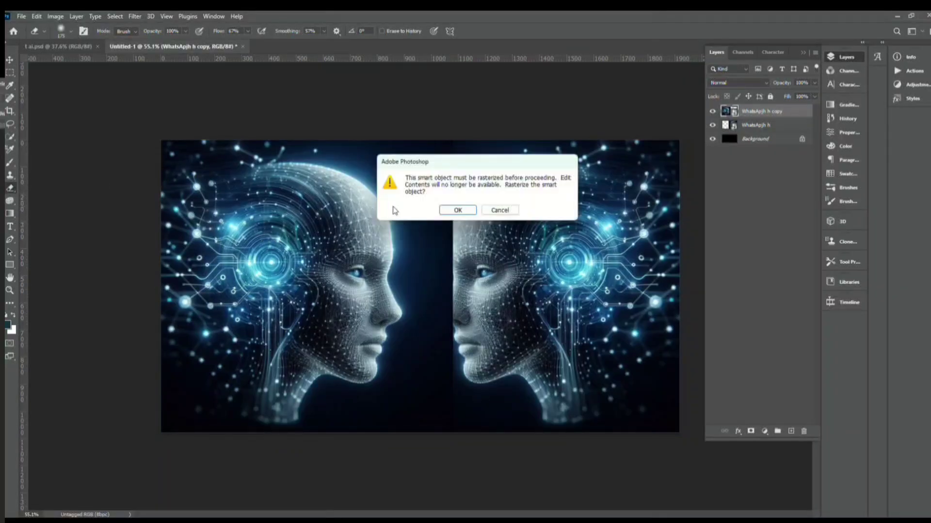
click(462, 210)
mouse_move(446, 146)
mouse_down()
mouse_move(468, 354)
mouse_move(461, 395)
mouse_move(442, 307)
mouse_move(461, 412)
mouse_move(445, 157)
mouse_move(438, 233)
mouse_move(459, 451)
mouse_move(452, 305)
mouse_move(442, 432)
mouse_move(436, 316)
mouse_move(428, 394)
mouse_move(385, 316)
mouse_up()
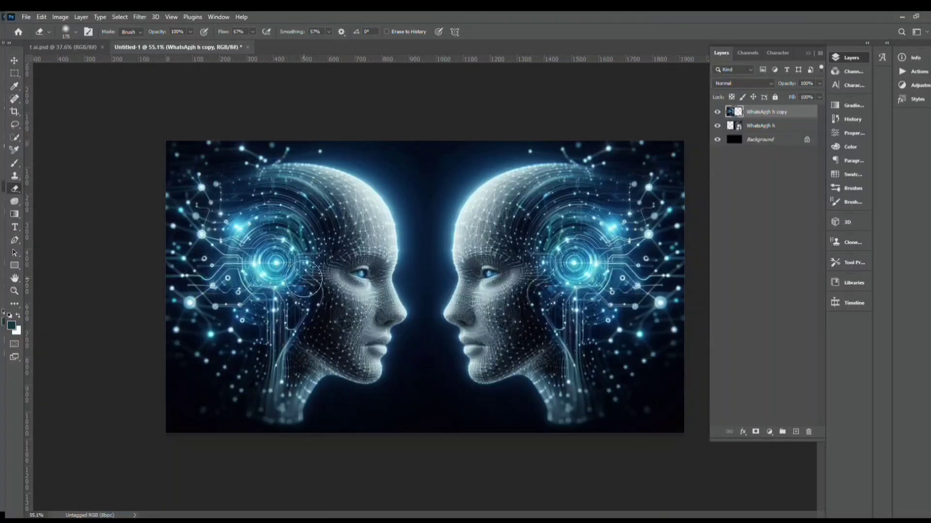
click(15, 58)
click(139, 167)
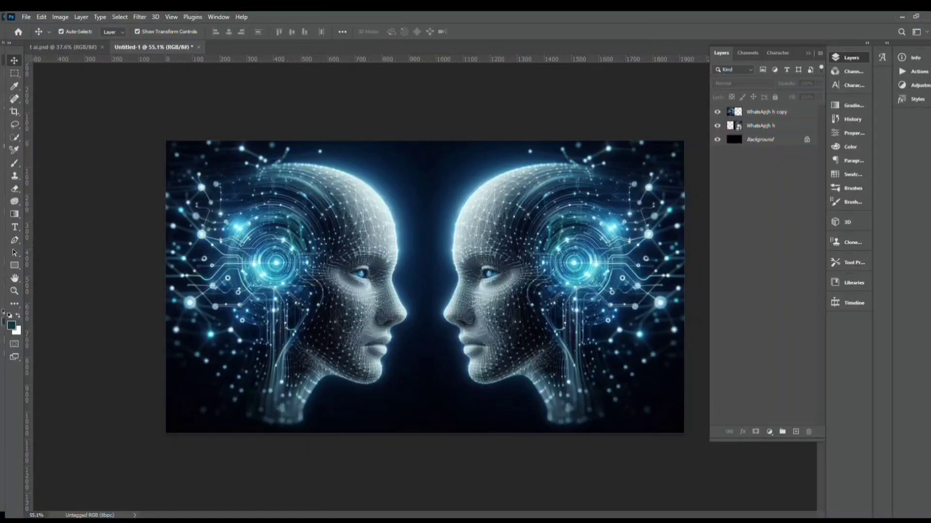
- Place the green-yellow abstract background image from the Gallery and scale it to about 131% to cover the canvas
key(alt+Tab)
scroll(350, 193, down, 5)
key(alt+Tab)
drag(587, 277, 346, 244)
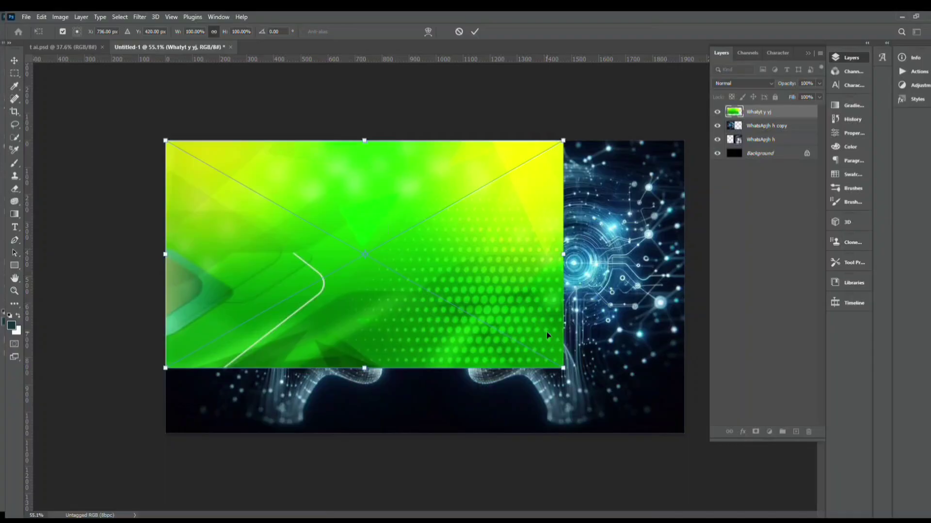
drag(470, 275, 519, 296)
drag(444, 294, 392, 269)
drag(563, 368, 687, 439)
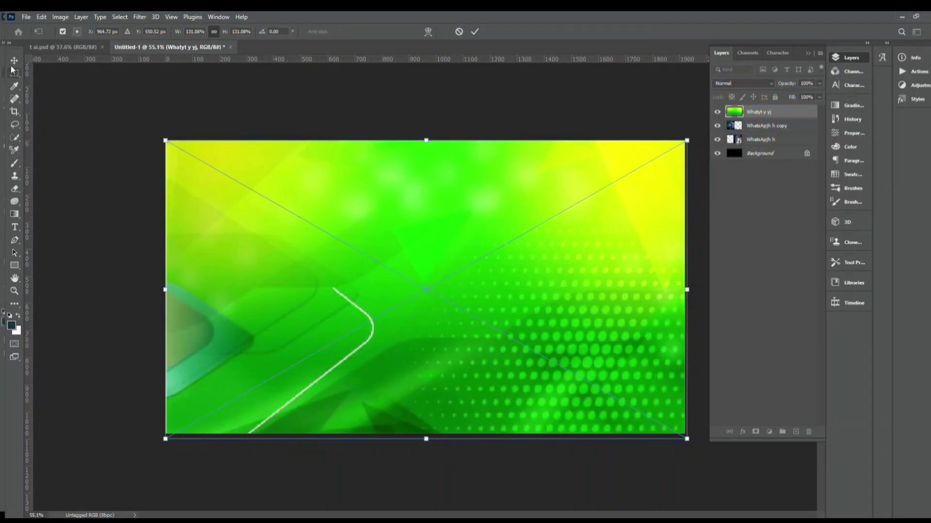
key(Return)
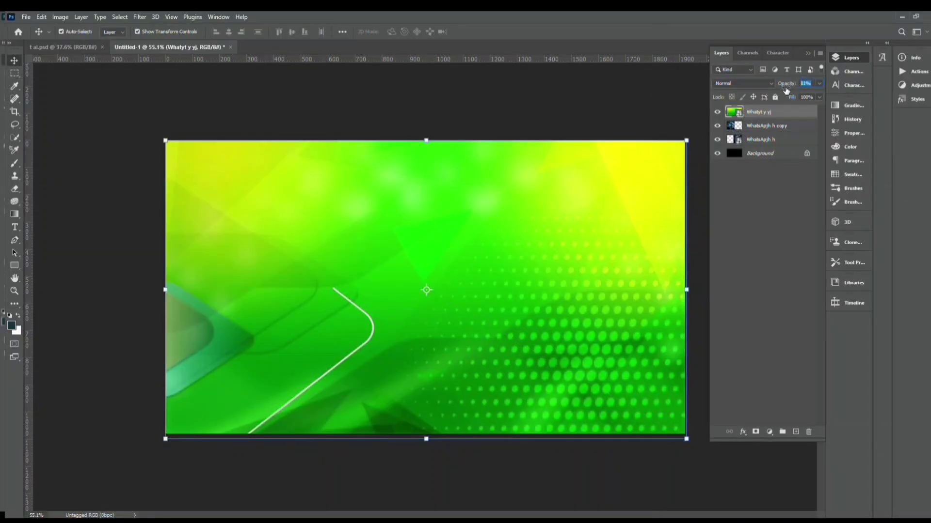
- Lower the green background layer's opacity so the two AI heads show through
drag(786, 90, 789, 87)
click(639, 91)
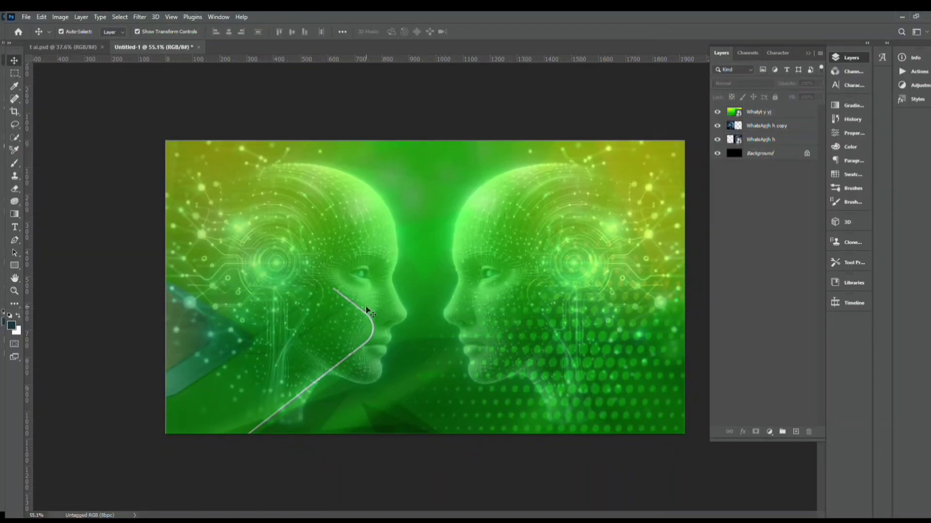
- Place the black grid-line image from the Gallery over the whole canvas and set its blend mode to Screen
key(alt+Tab)
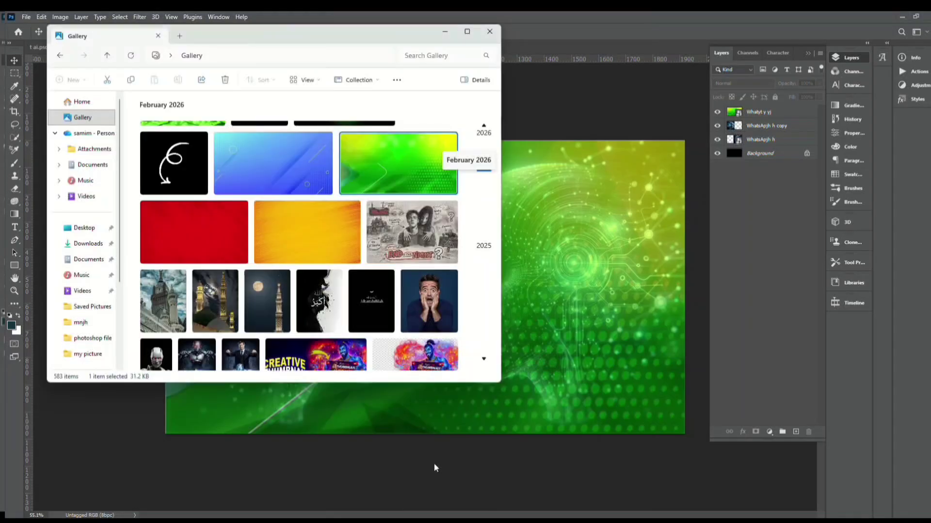
scroll(332, 165, down, 10)
scroll(332, 172, down, 10)
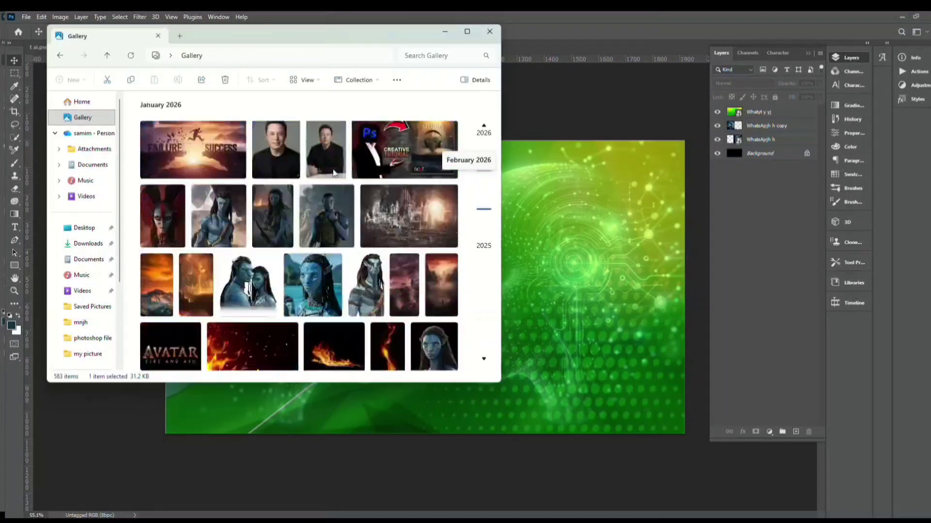
drag(352, 262, 548, 290)
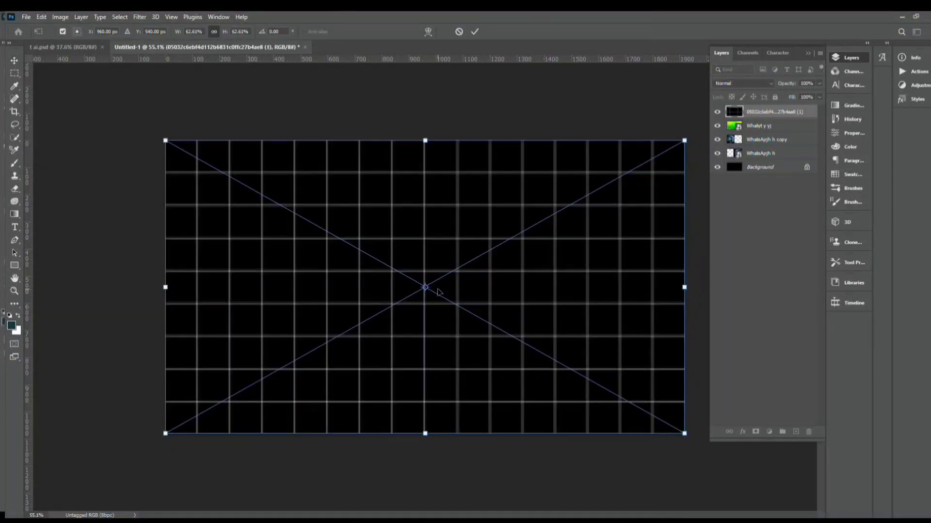
key(Return)
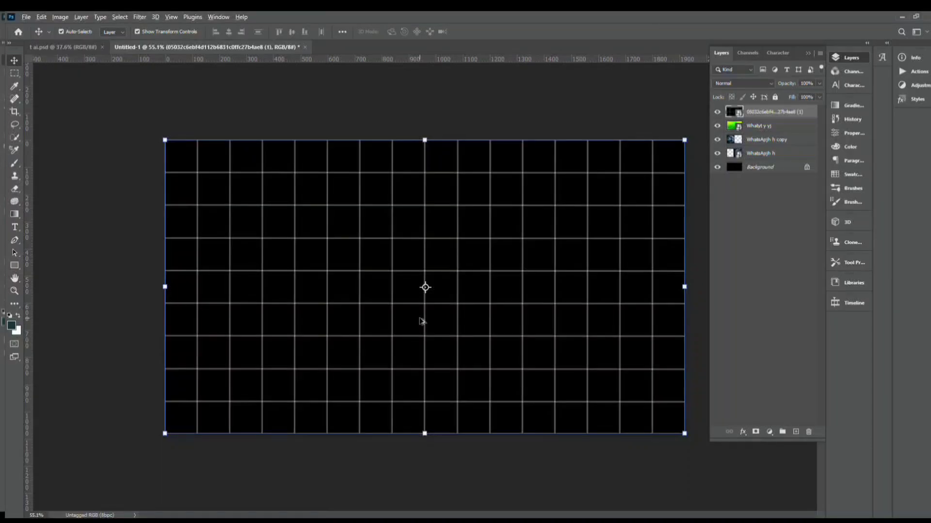
key(alt+shift+s)
click(415, 371)
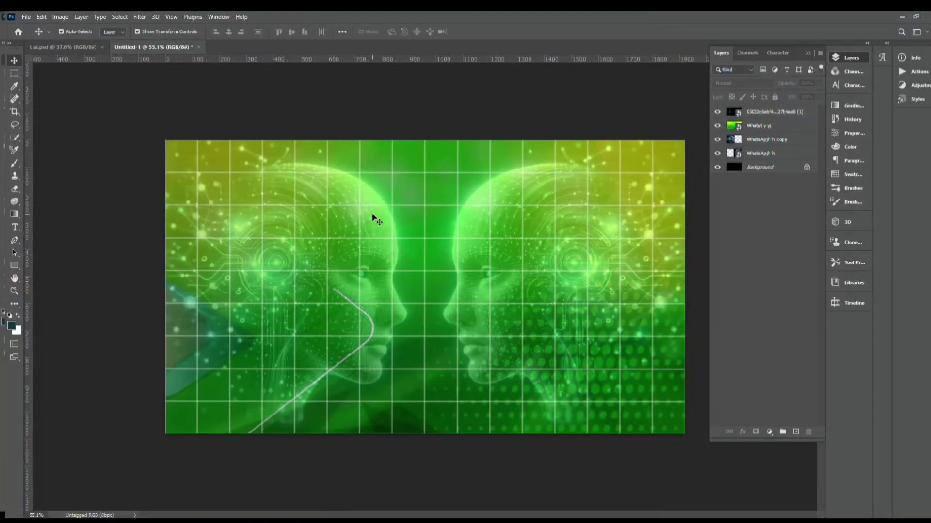
- Place the photo of the shocked man in the composition and shift it slightly left of centre
click(316, 346)
click(272, 236)
click(461, 521)
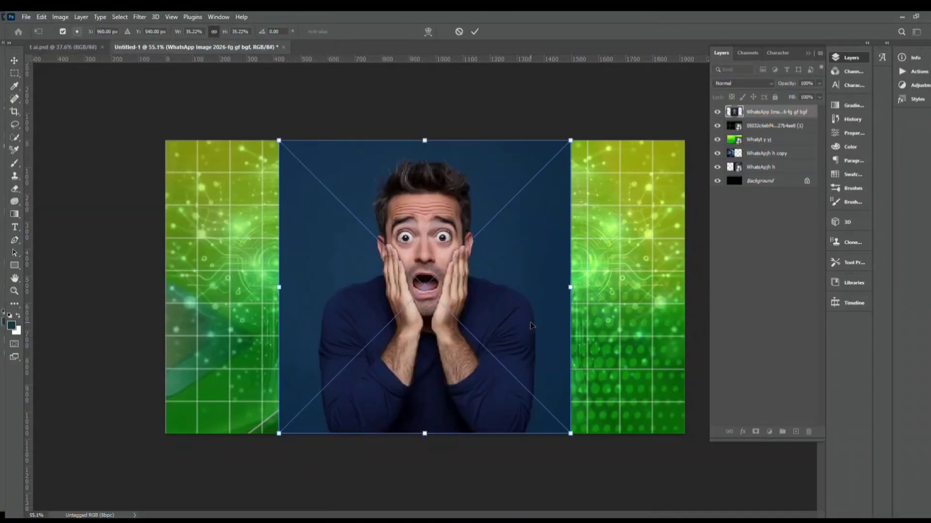
drag(534, 326, 478, 314)
key(Return)
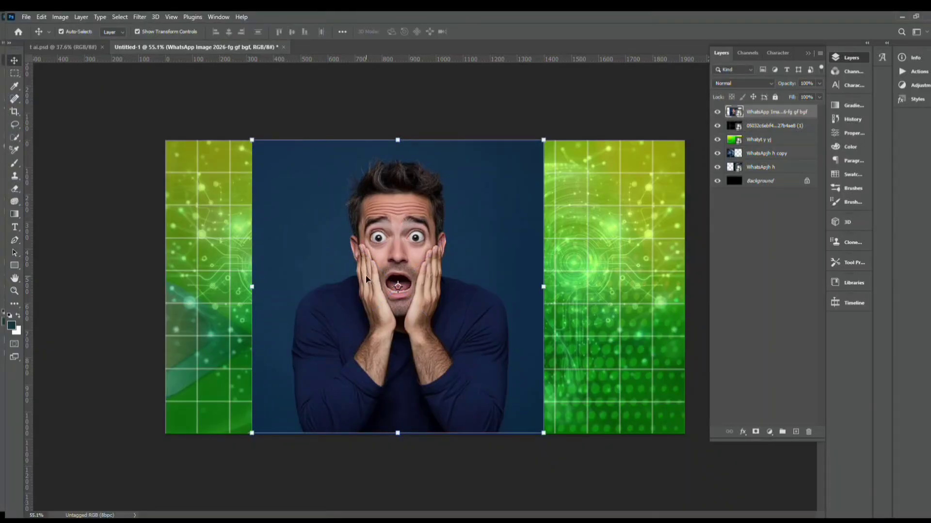
- Select the man in the placed photo with Select Subject and check the selection outline around his hair
click(117, 19)
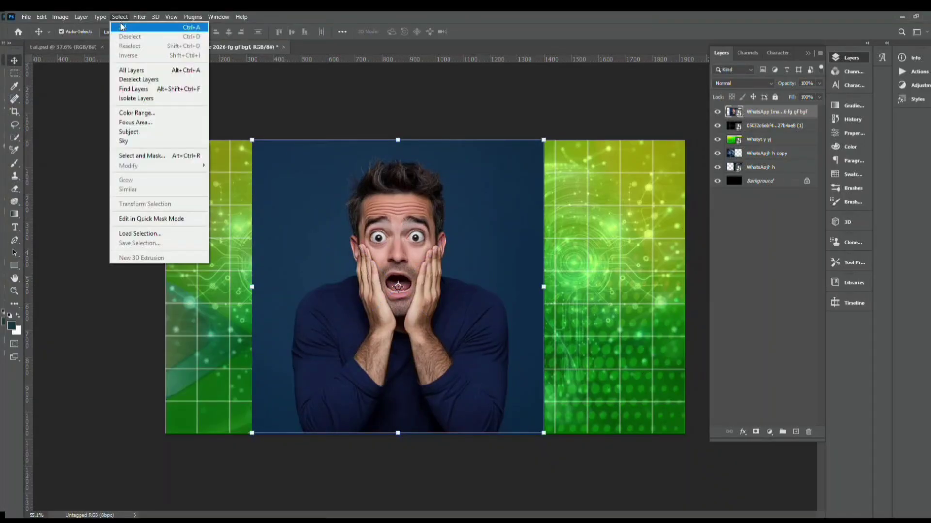
click(124, 130)
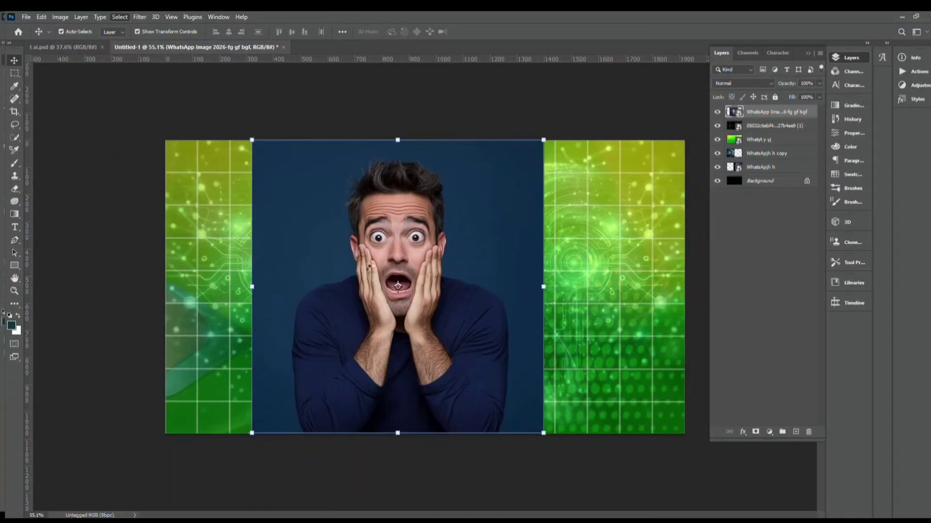
scroll(388, 193, up, 5)
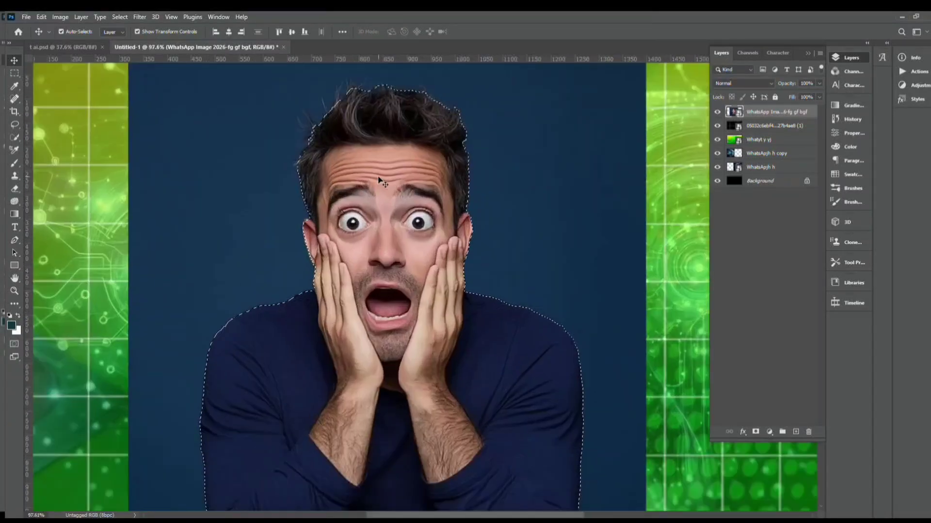
scroll(410, 124, down, 4)
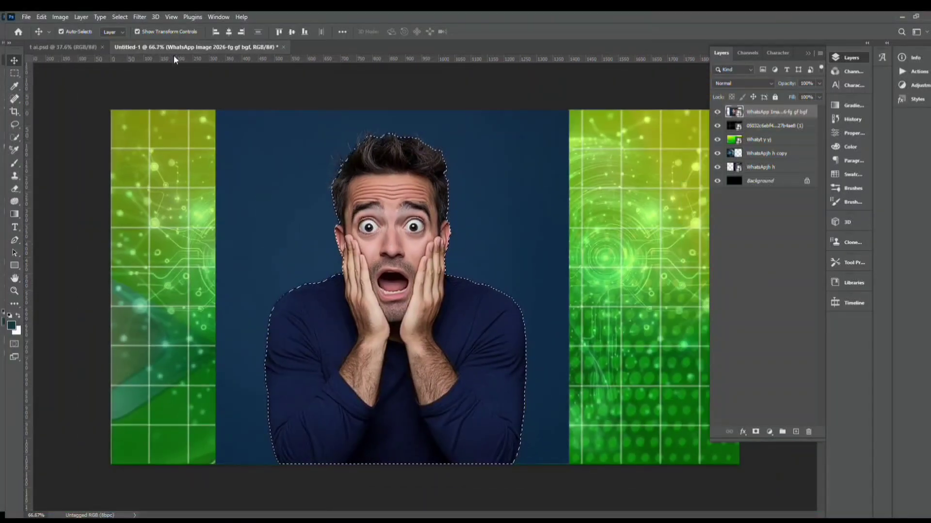
- Expand the selection around the man by 3 pixels
click(119, 17)
mouse_move(146, 167)
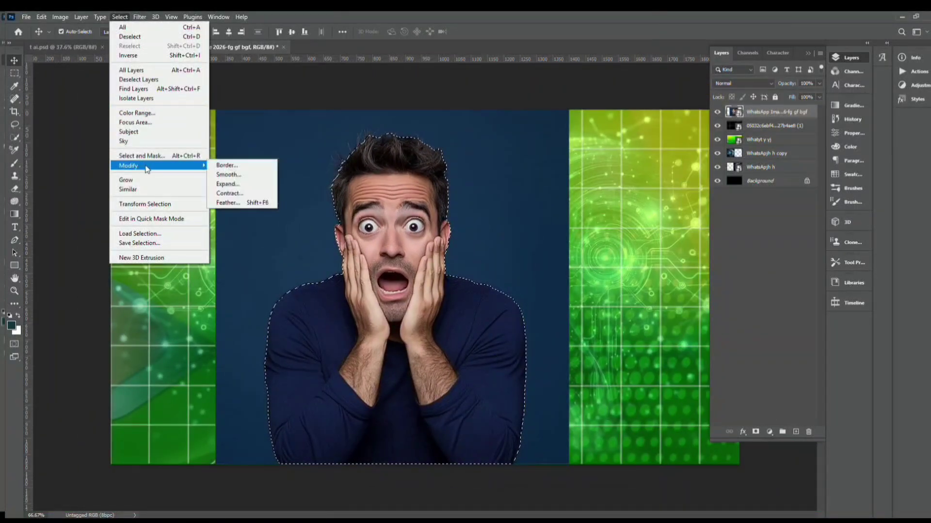
click(231, 186)
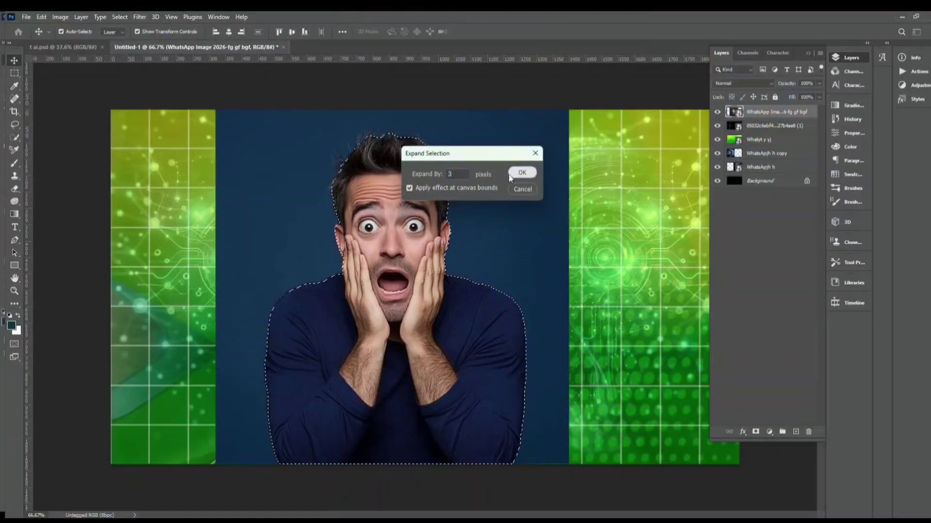
click(522, 173)
scroll(461, 272, down, 1)
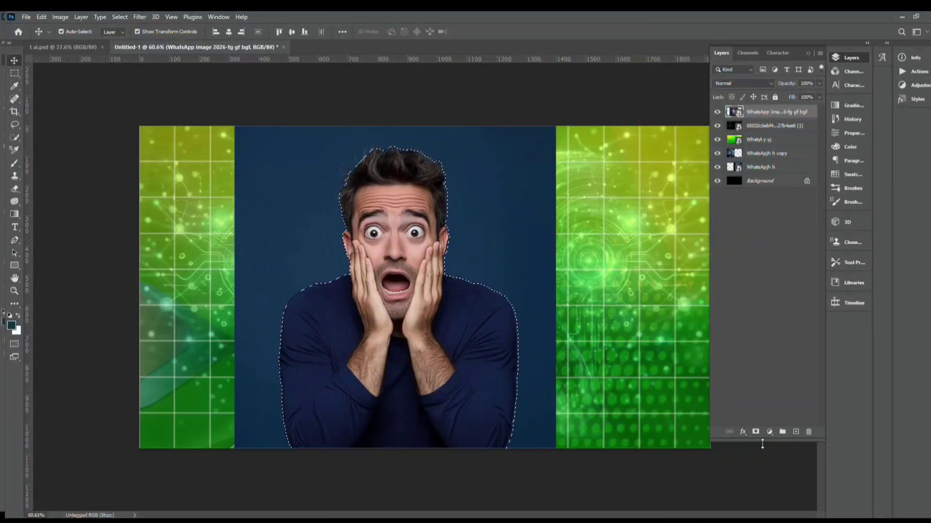
- Mask out the photo's background with the selection, and enlarge and position the man on the canvas's left side
click(755, 433)
drag(395, 127, 323, 59)
drag(330, 255, 279, 304)
key(Return)
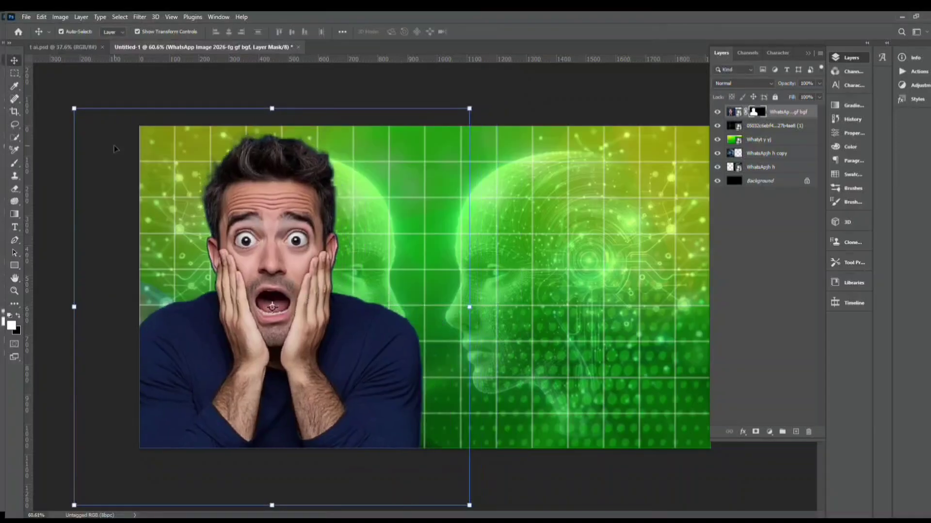
- Tighten the man's layer mask with the Minimum filter, using a 3.0-pixel radius and Roundness preserved
scroll(318, 197, up, 6)
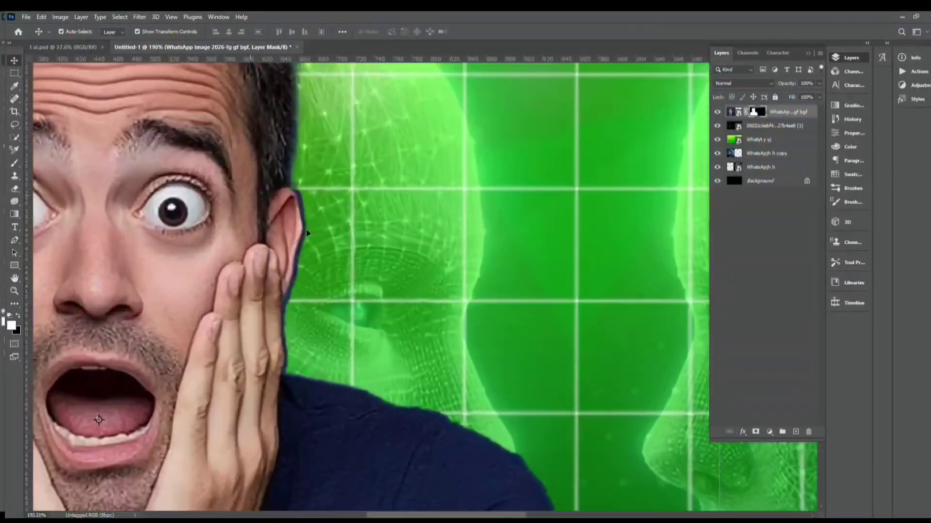
key(ctrl+0)
click(140, 16)
mouse_move(172, 226)
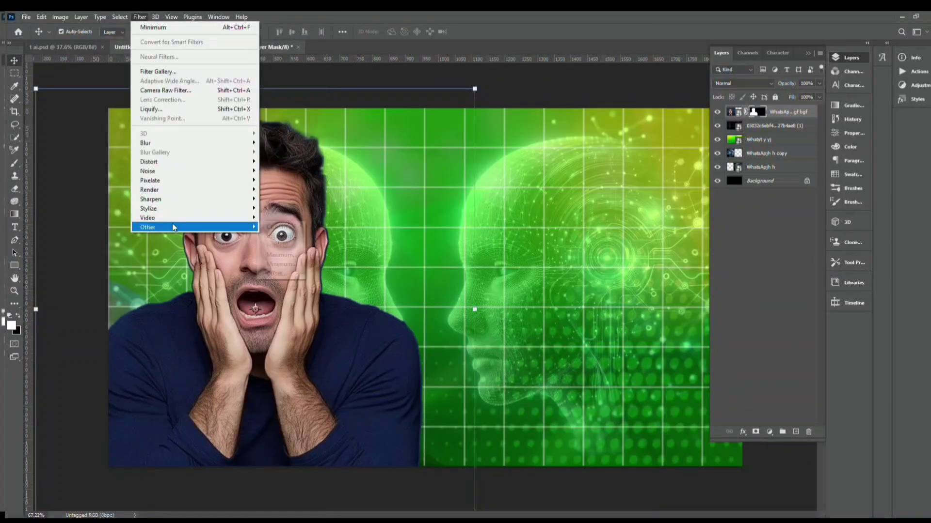
click(282, 264)
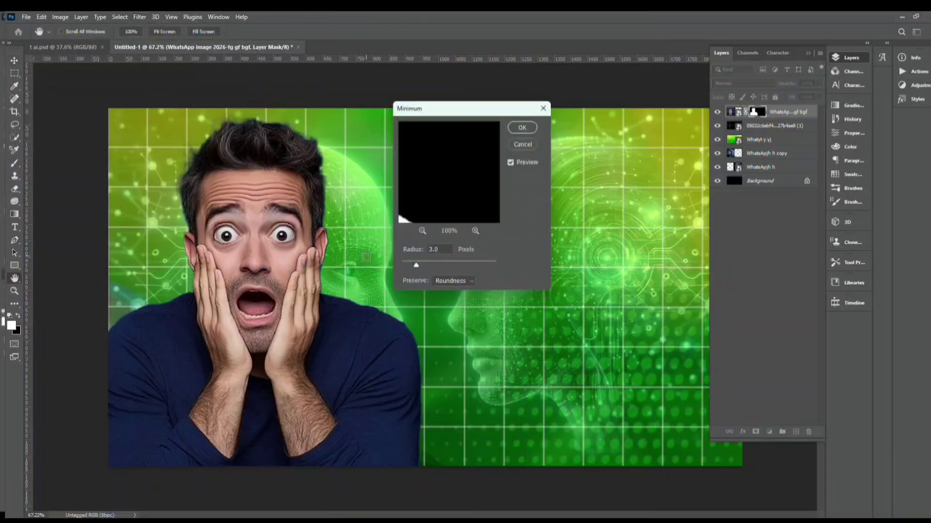
click(510, 163)
click(510, 163)
click(521, 127)
key(v)
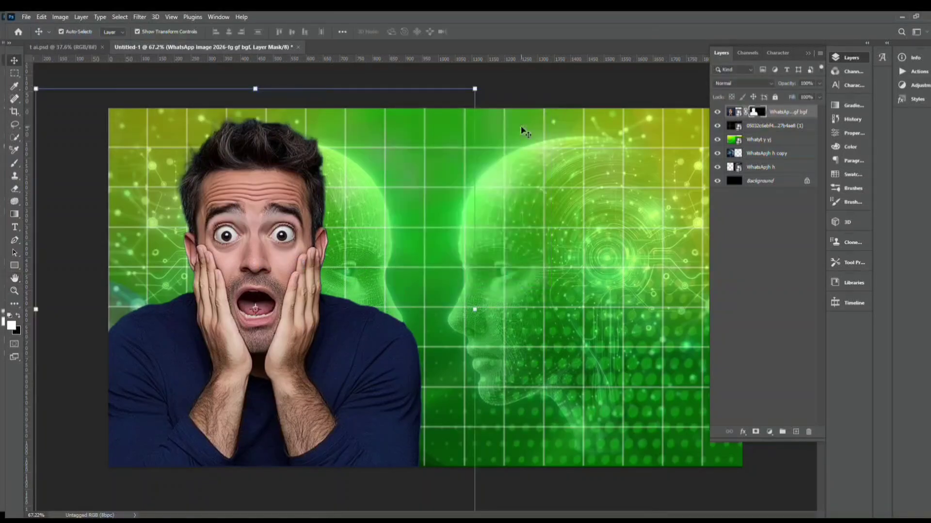
- Recolour the man's blue sweater green with Hue/Saturation on the Blues range: Hue -117, Saturation +29, Lightness -38
scroll(249, 336, down, 2)
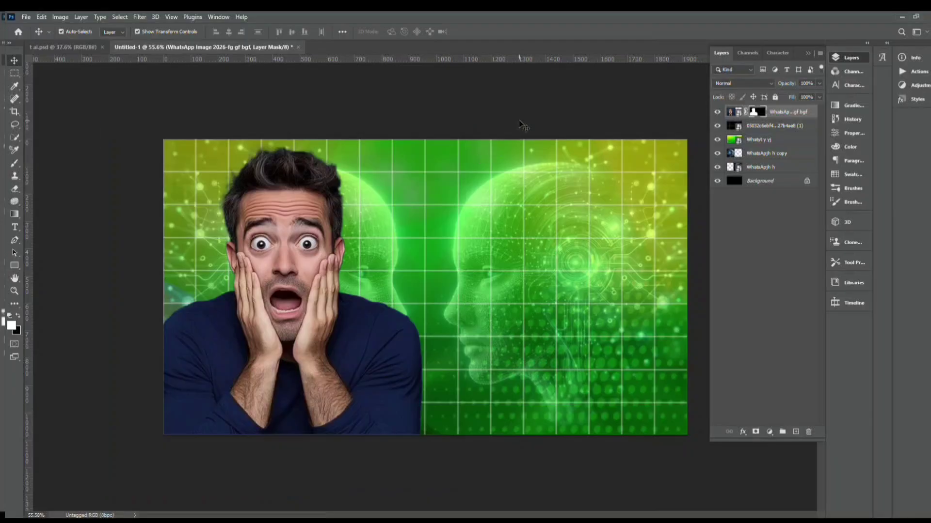
key(ctrl+2)
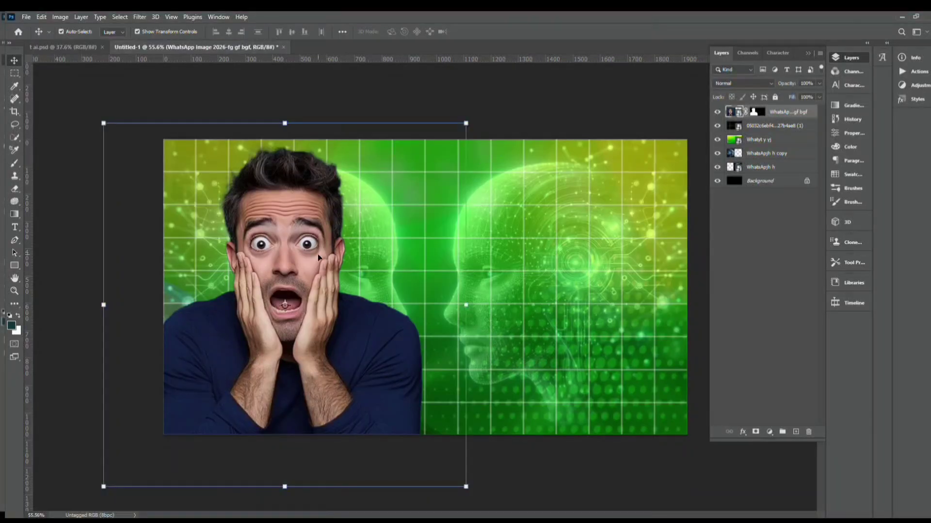
click(62, 17)
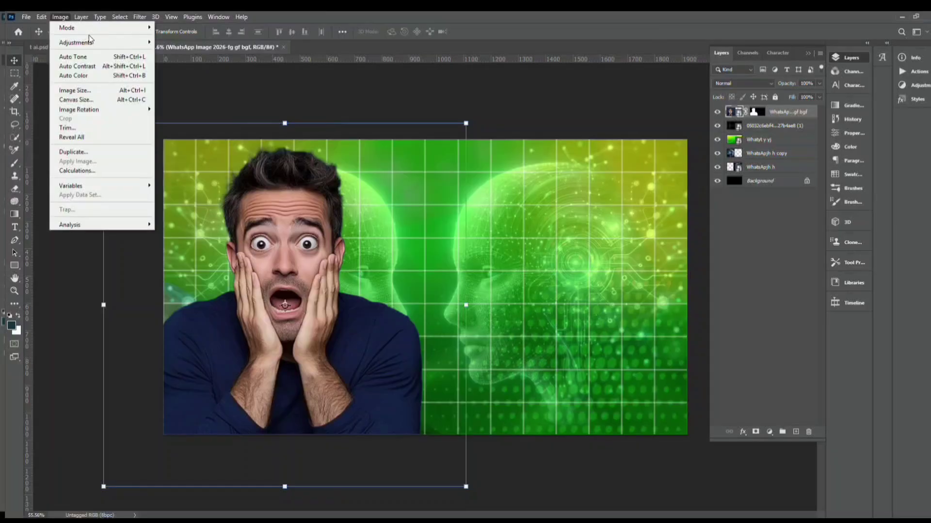
mouse_move(88, 44)
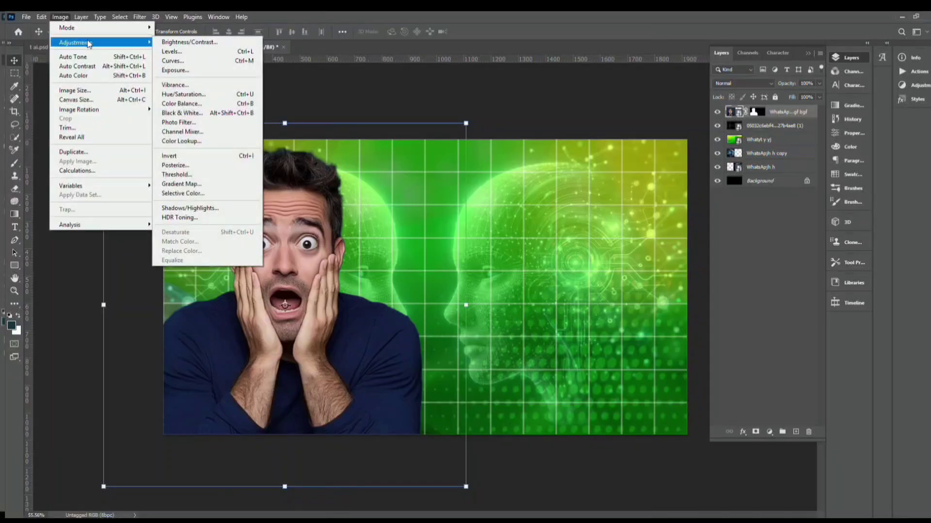
click(193, 95)
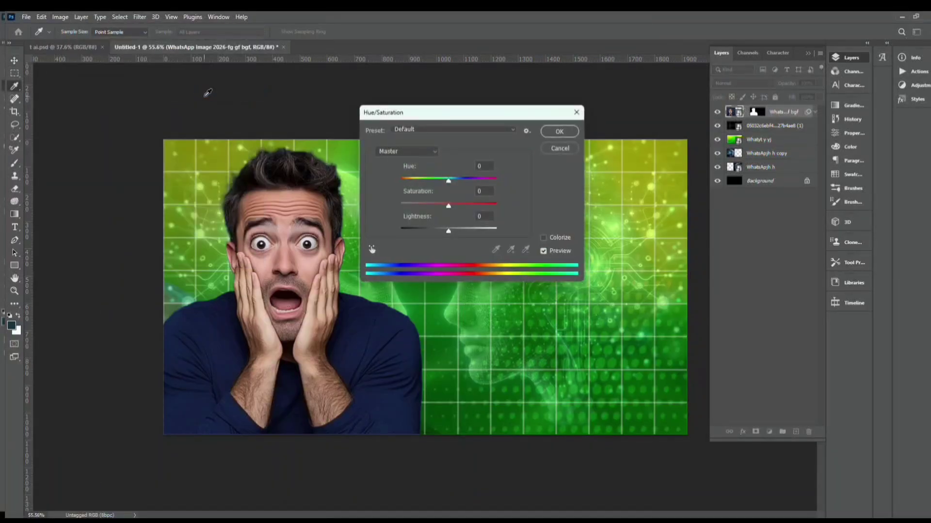
click(407, 157)
click(403, 206)
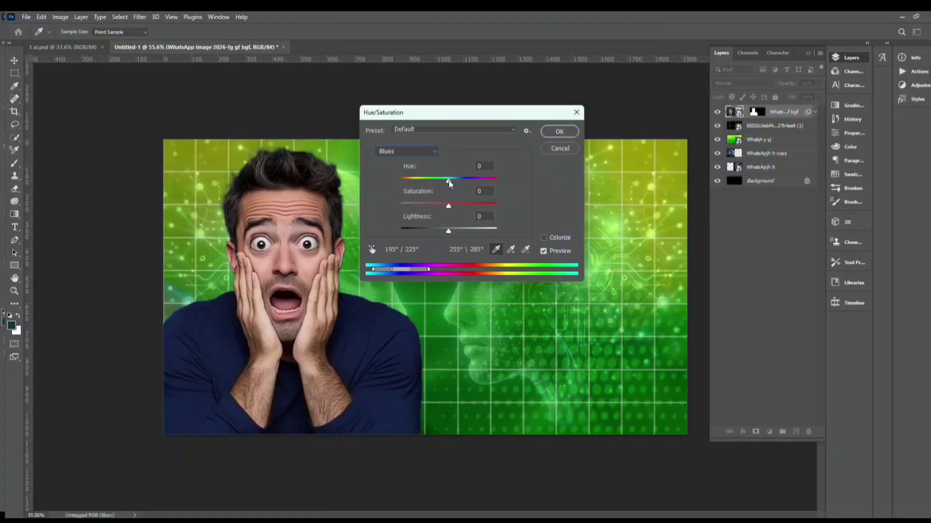
drag(449, 183, 436, 236)
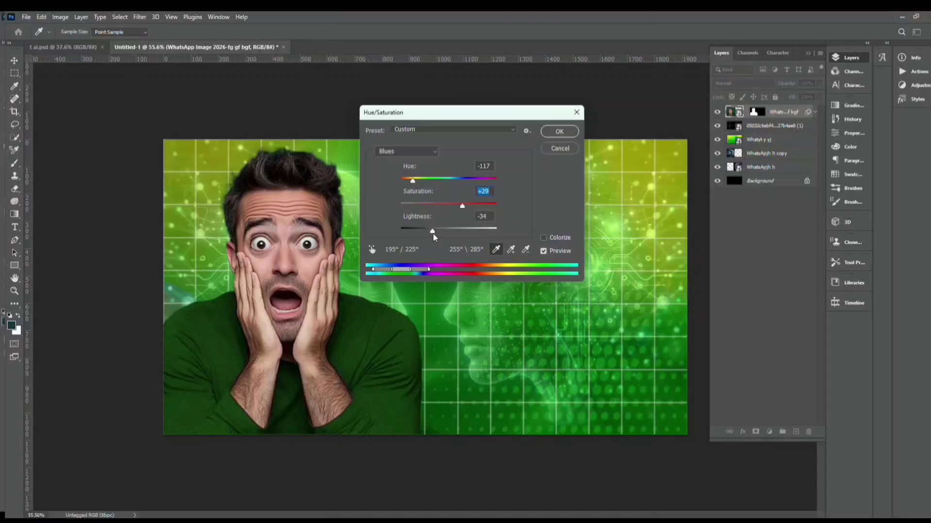
click(432, 235)
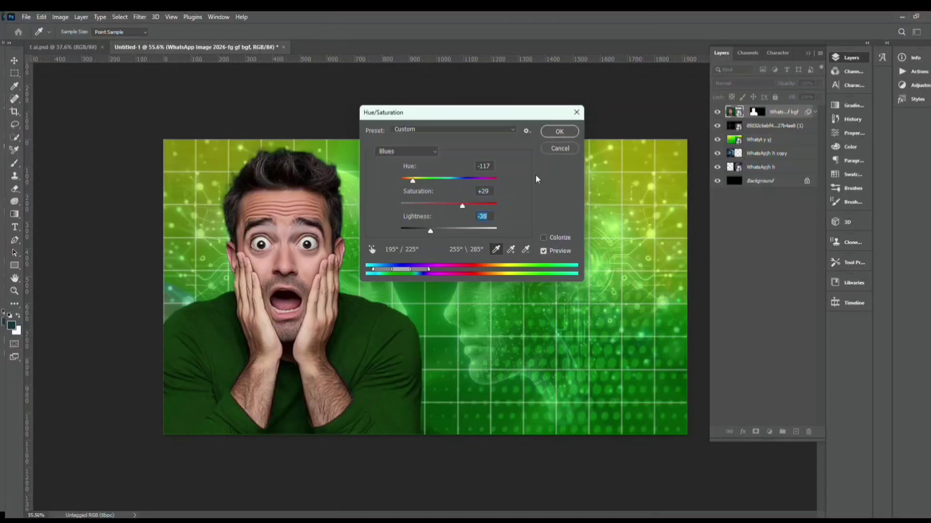
click(555, 136)
click(562, 108)
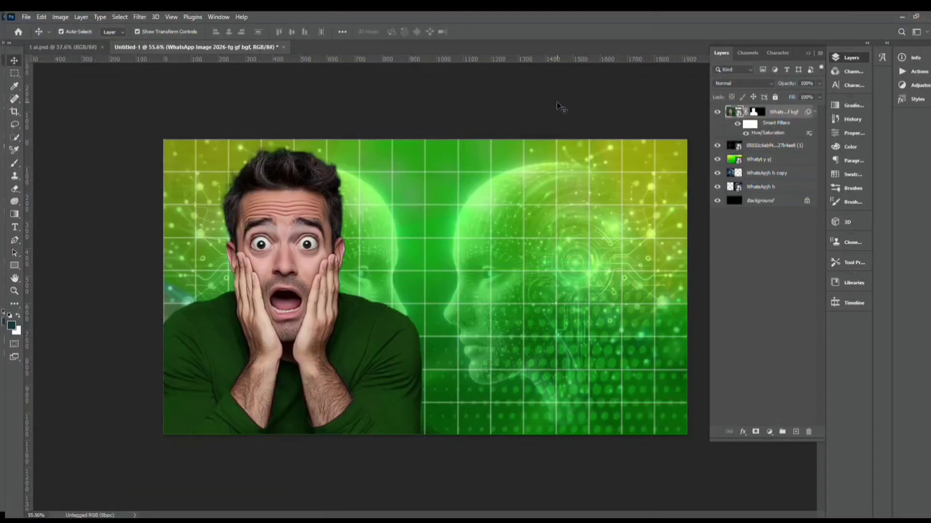
scroll(283, 291, up, 2)
scroll(210, 374, down, 2)
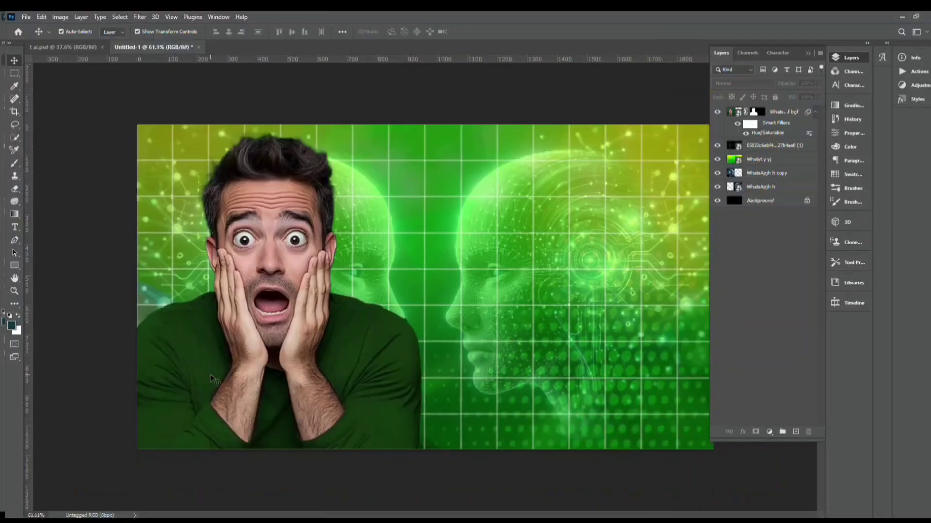
- Soften the white grid lines by applying a slight Gaussian Blur to the grid layer
click(504, 251)
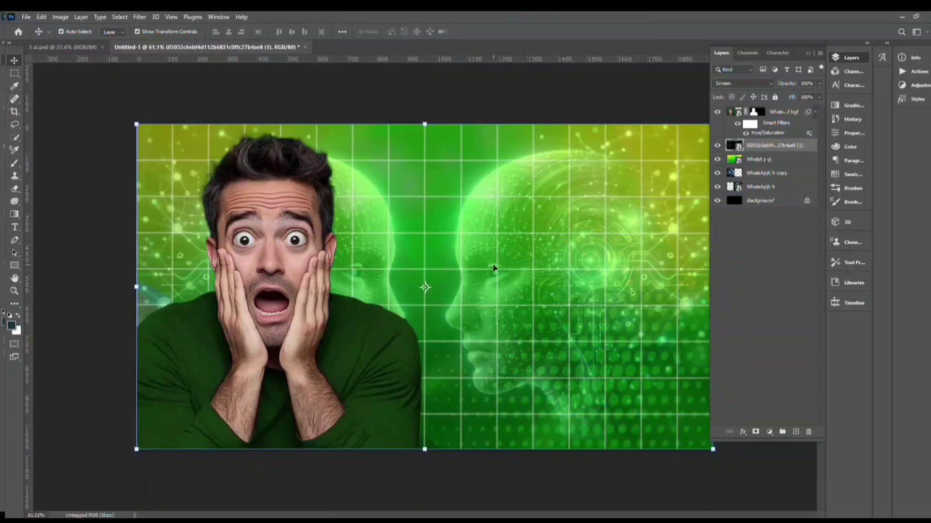
click(145, 16)
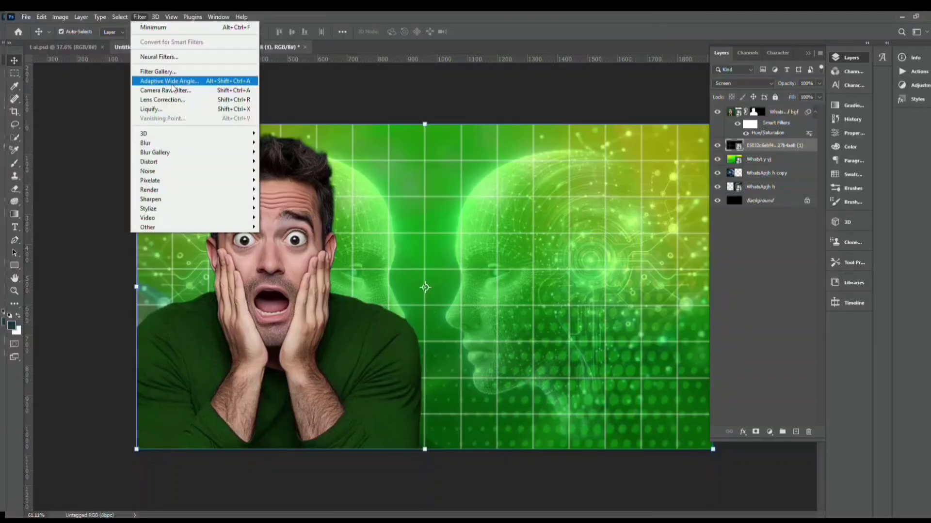
mouse_move(171, 144)
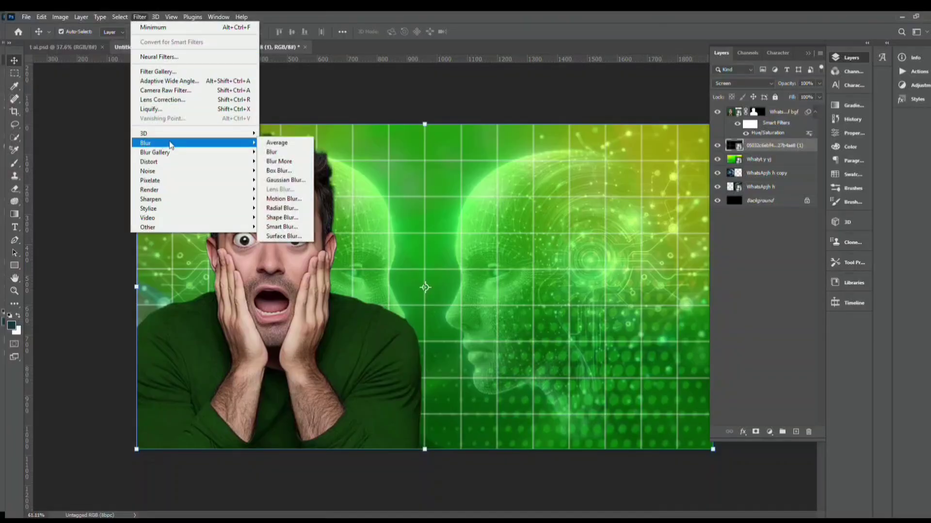
click(285, 181)
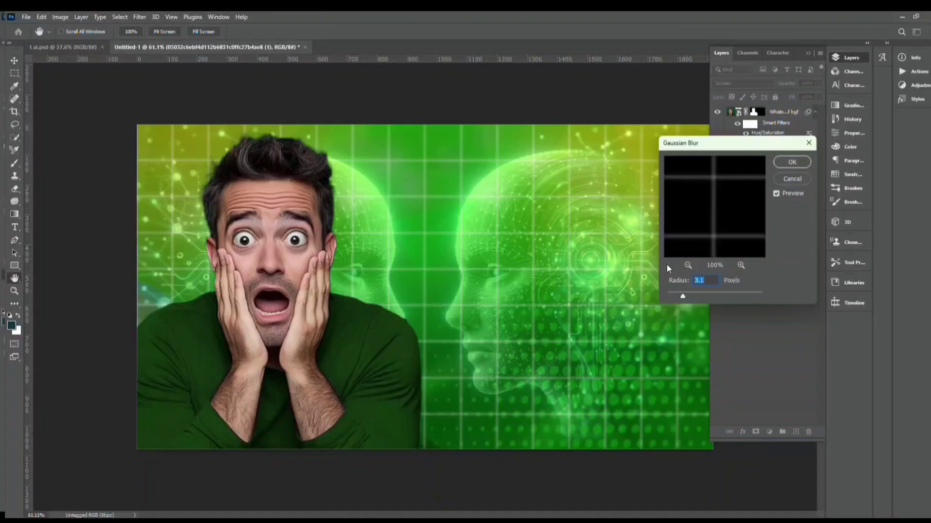
drag(684, 298, 681, 299)
click(791, 161)
key(ctrl+0)
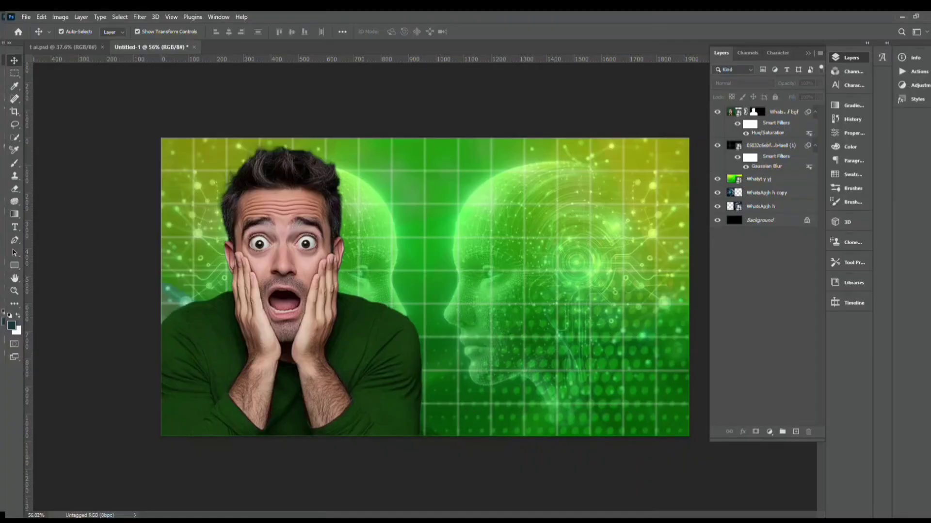
- Place the green money pile picture from the Gallery and mask out its white background using the Quick Selection tool
click(455, 517)
scroll(218, 232, up, 1)
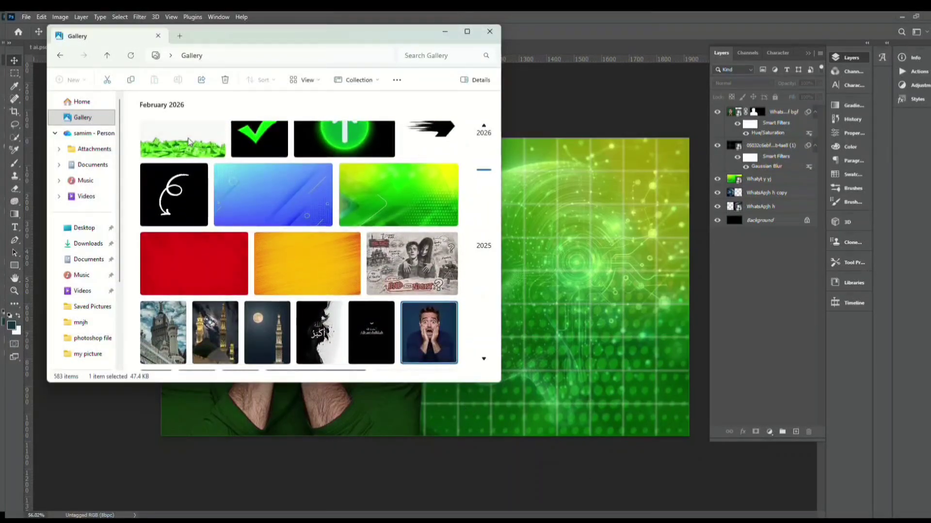
drag(429, 334, 597, 269)
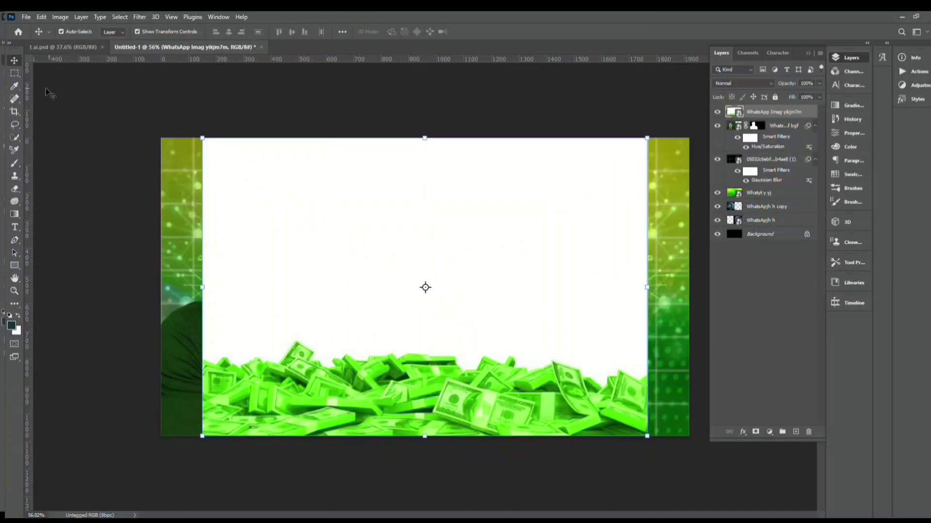
right_click(16, 140)
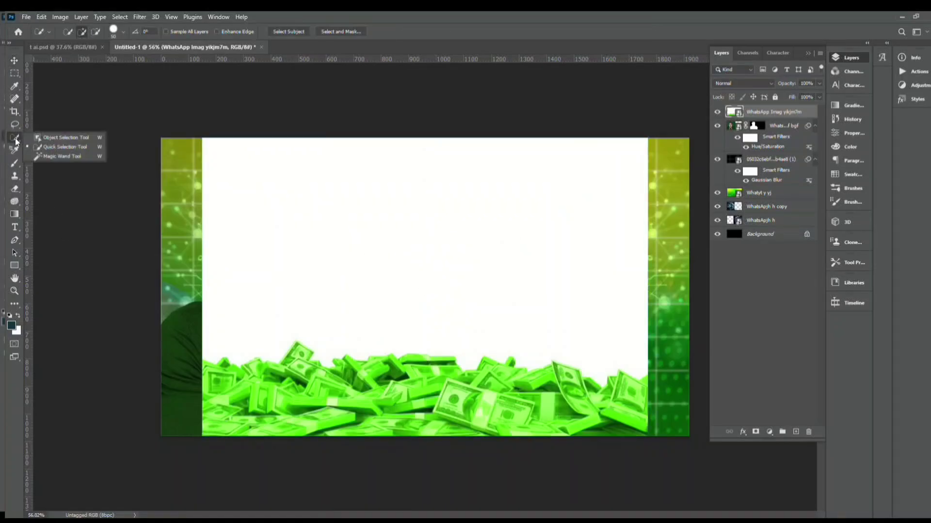
click(56, 147)
mouse_move(210, 378)
mouse_down()
mouse_move(323, 409)
mouse_move(418, 420)
mouse_move(543, 415)
mouse_move(559, 404)
mouse_move(405, 377)
mouse_move(290, 363)
mouse_move(637, 431)
mouse_up()
click(755, 432)
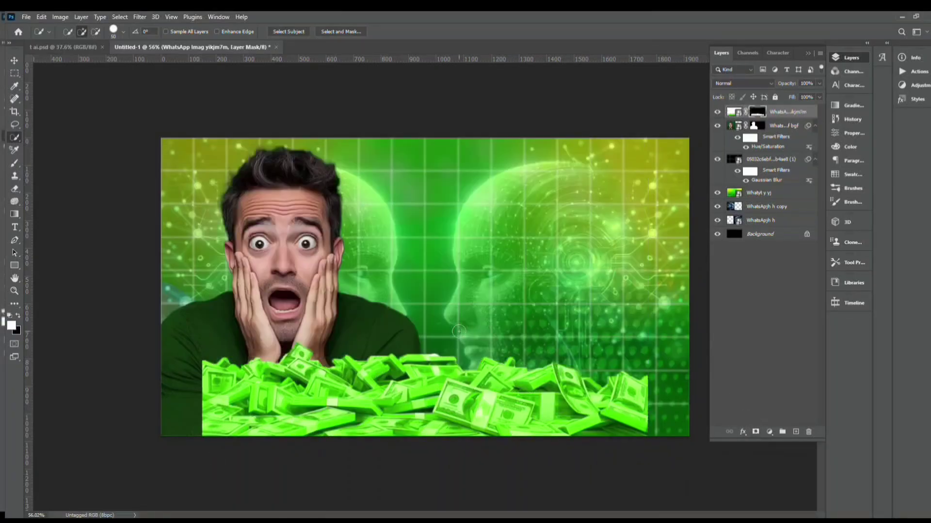
- Align and enlarge the money pile to span the canvas width, and move its layer directly beneath the man's layer
key(v)
drag(436, 393, 389, 409)
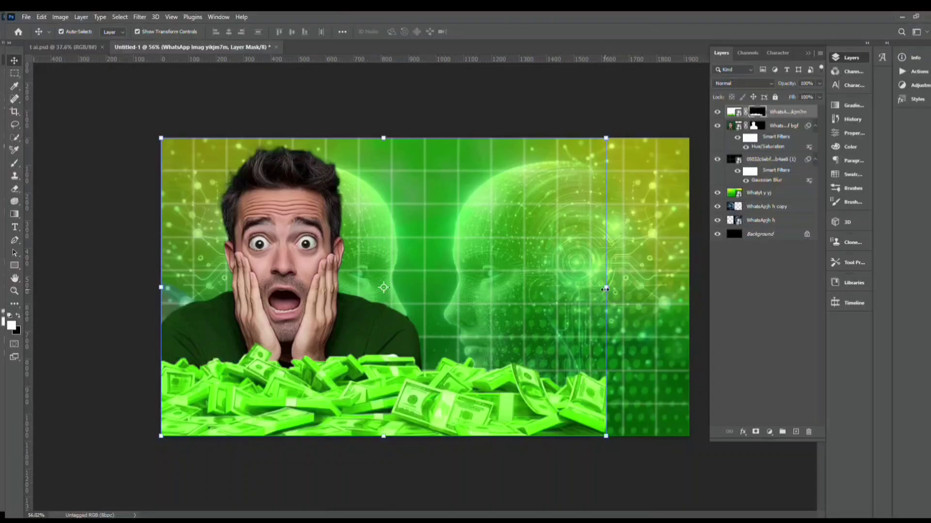
drag(605, 290, 690, 272)
click(772, 113)
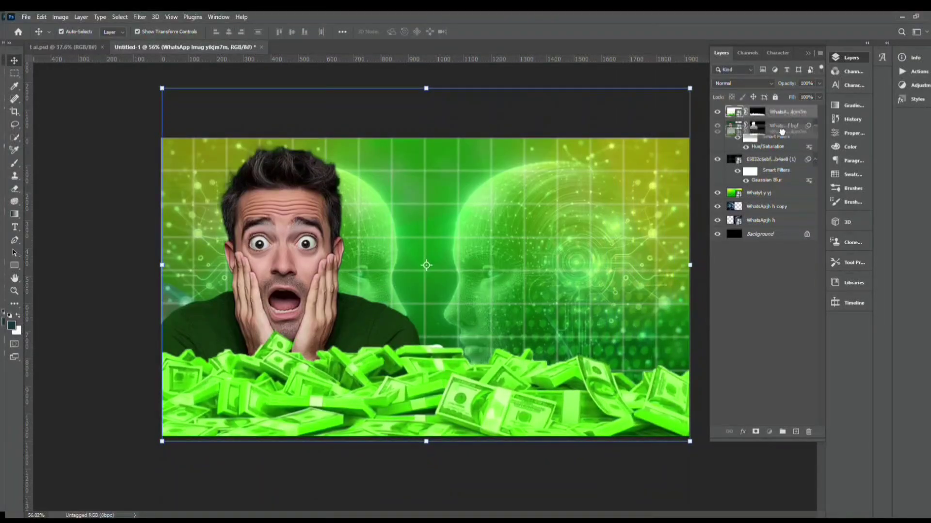
key(ctrl+bracketleft)
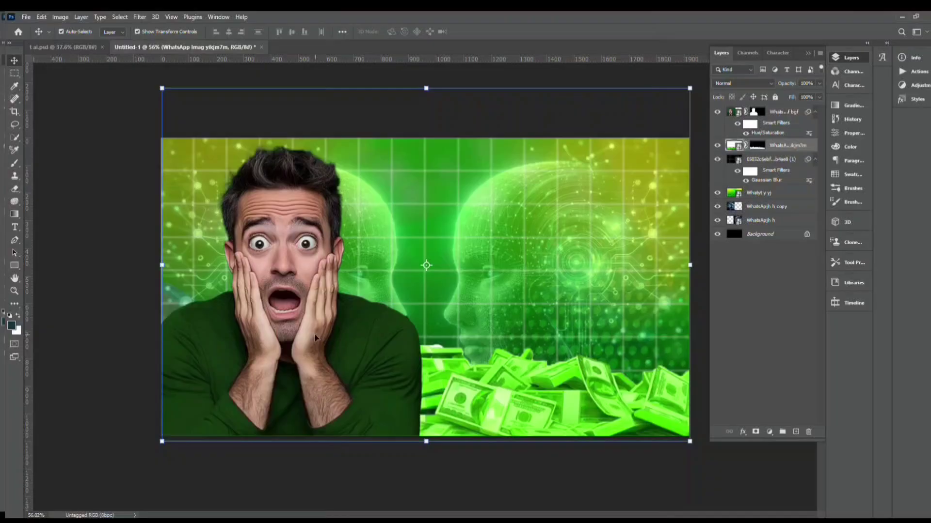
click(148, 189)
scroll(411, 284, up, 1)
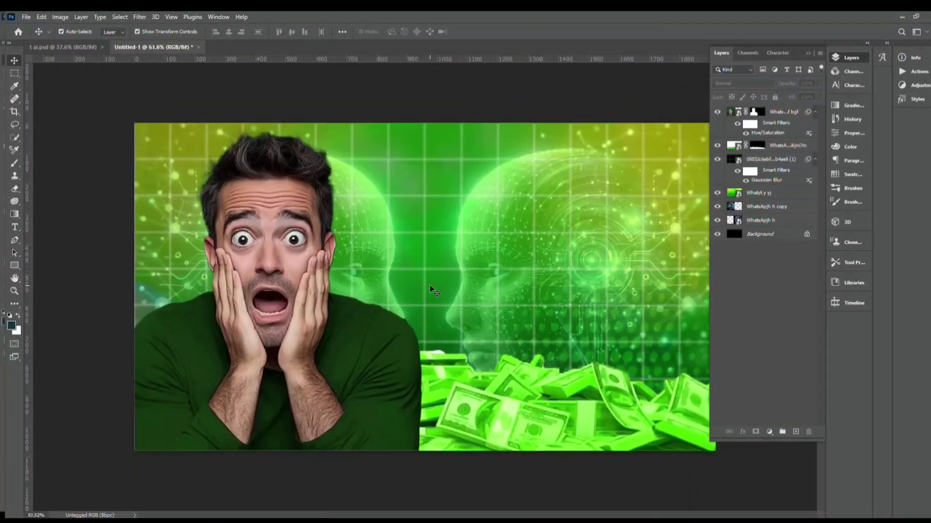
scroll(515, 242, down, 1)
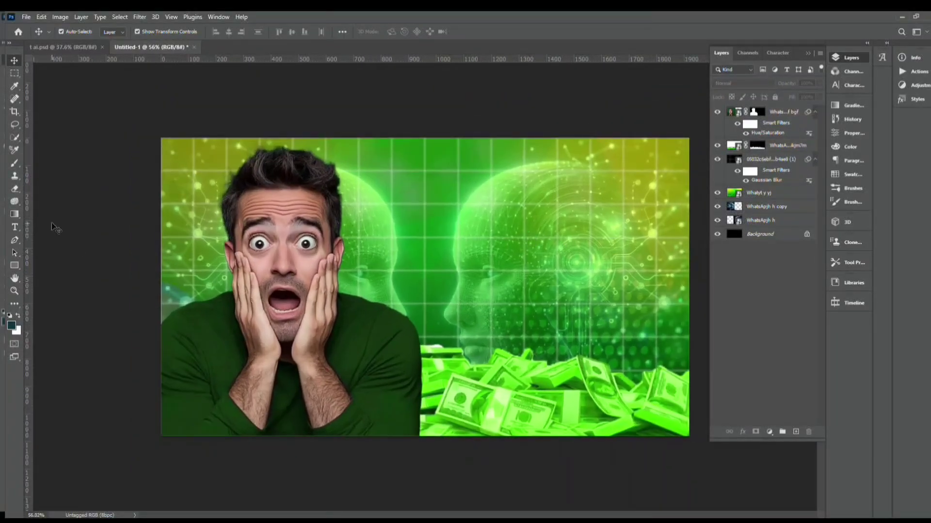
- Add the words LEARN and AI as two separate orange text layers, one below the other, over the digital head
click(15, 226)
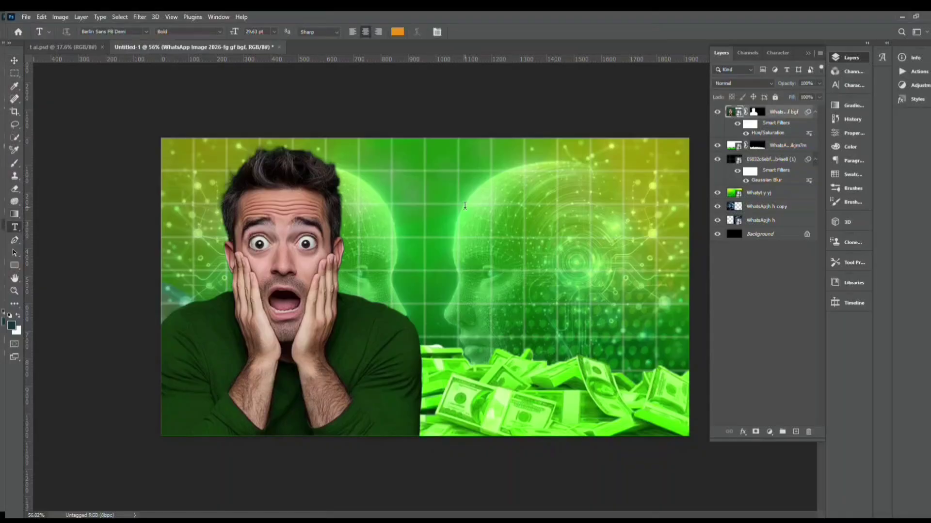
click(465, 206)
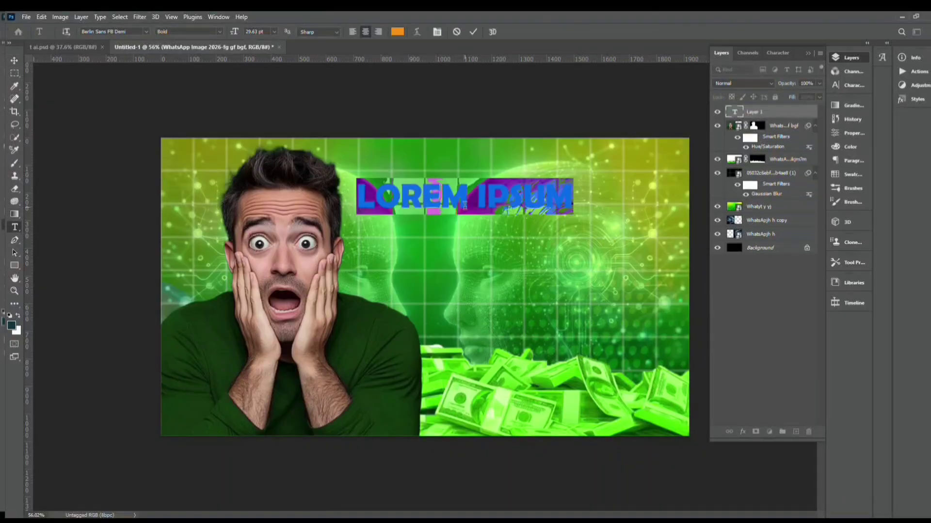
text(LEARN)
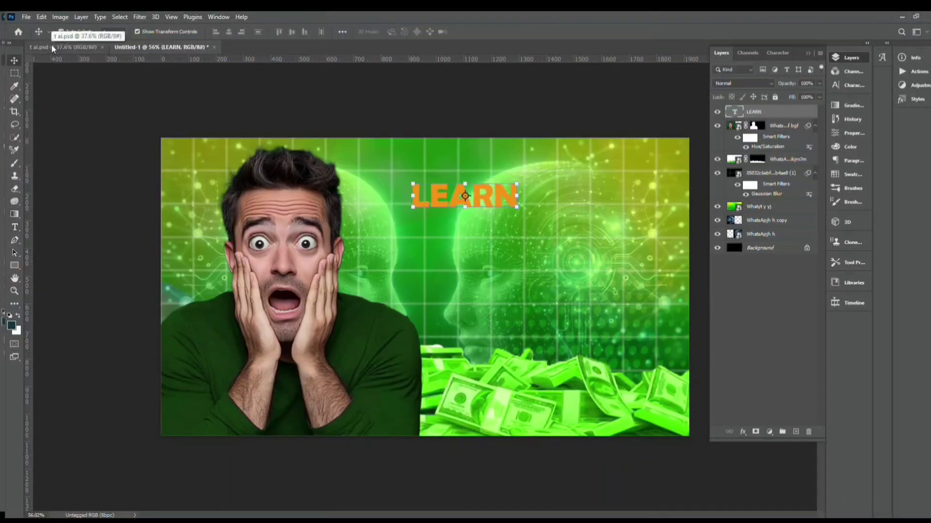
key(ctrl+Return)
click(472, 237)
text(AI)
key(ctrl+Return)
- Add the words EARN and MONEY as two more separate orange text layers stacked below AI
click(494, 267)
text(EARN)
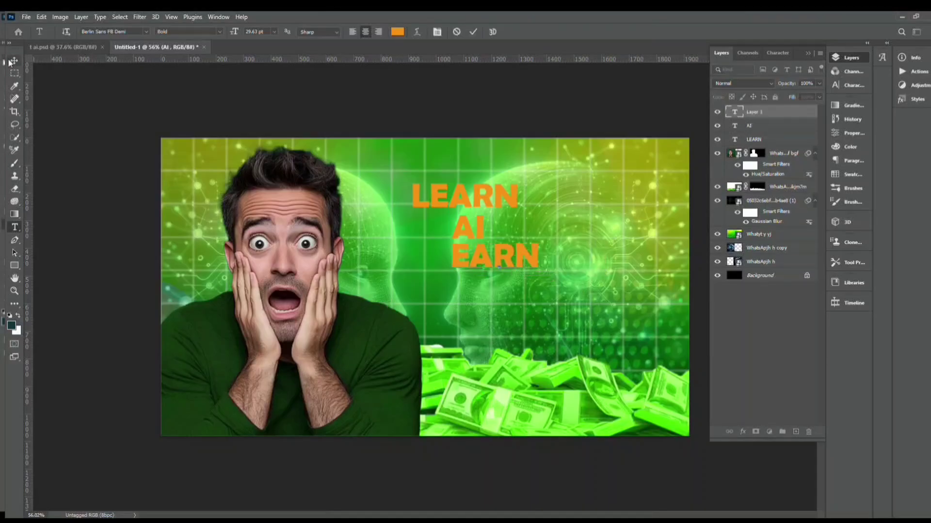
click(531, 310)
text(MONAY)
key(ctrl+Return)
key(v)
click(514, 292)
text(MONEY)
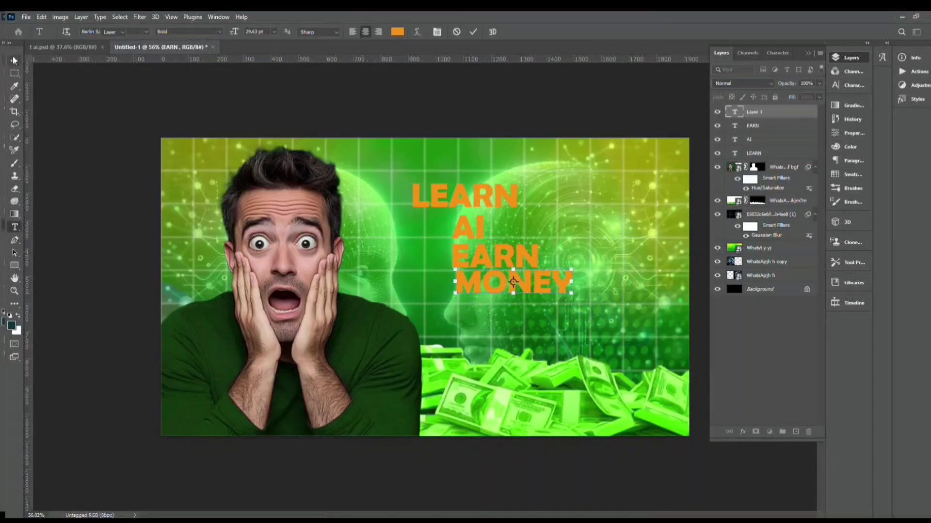
click(15, 60)
click(495, 259)
click(578, 203)
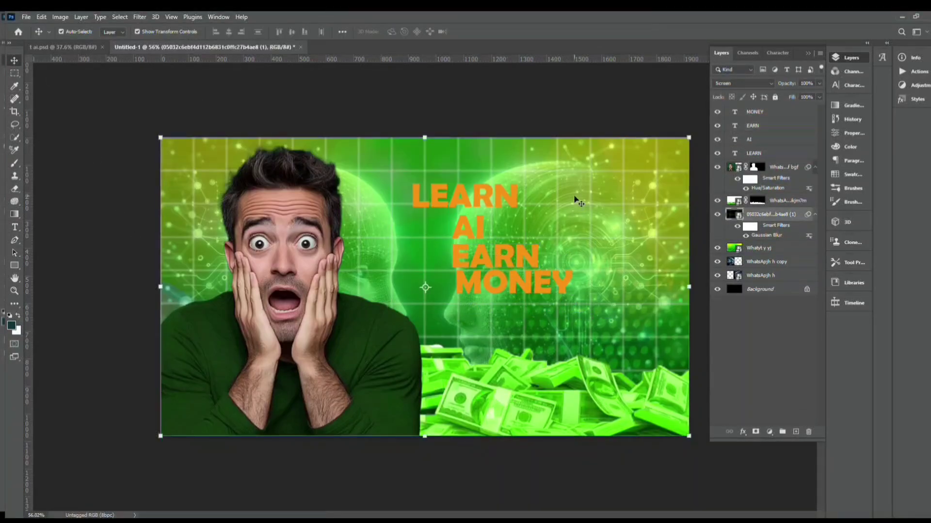
- Move the LEARN text over the crown of the facing digital head and enlarge it to about 124%
click(513, 204)
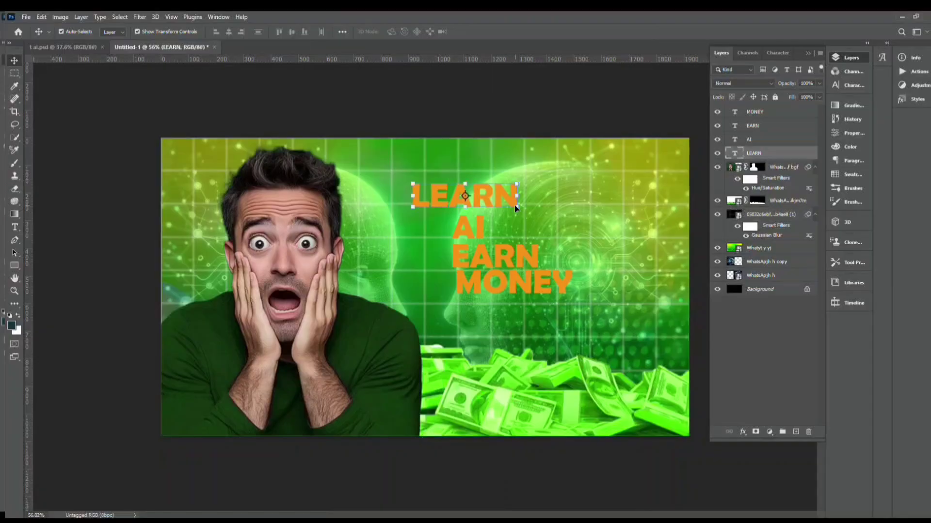
drag(511, 204, 559, 194)
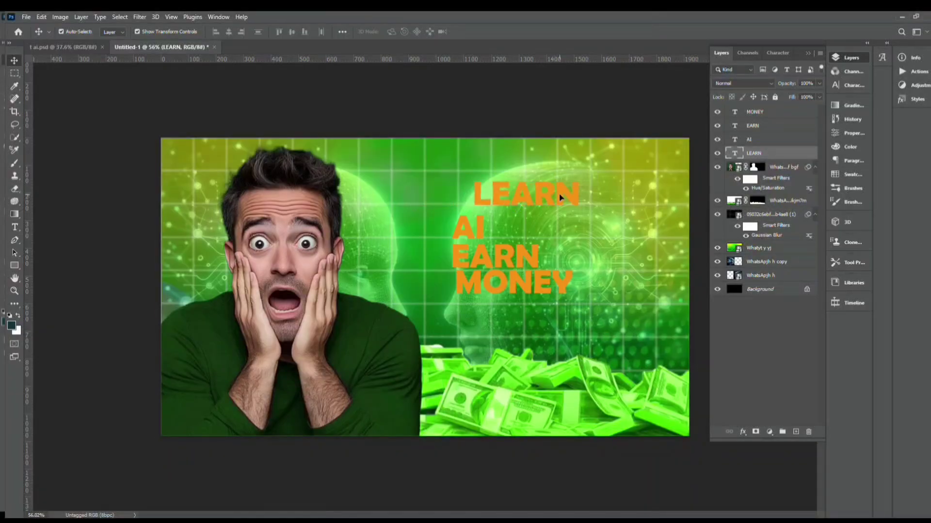
key(ctrl+plus)
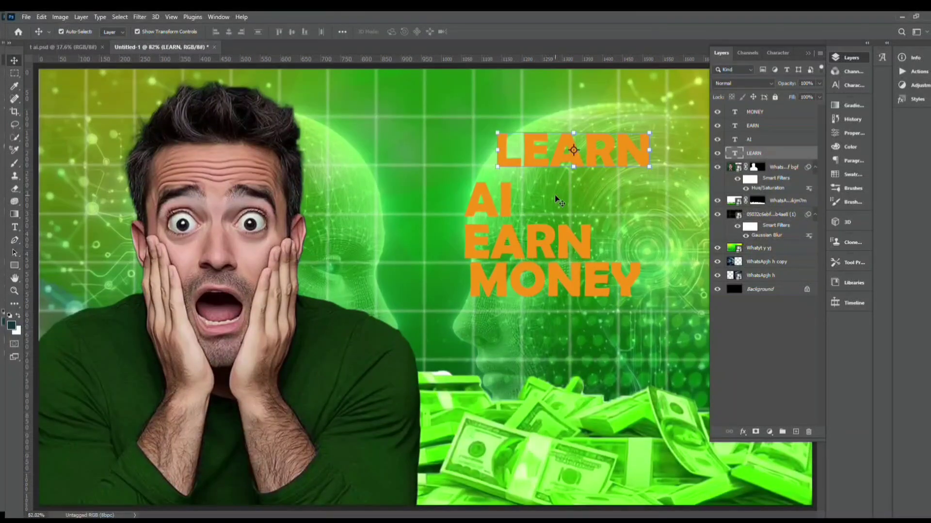
key(ctrl+plus)
click(413, 207)
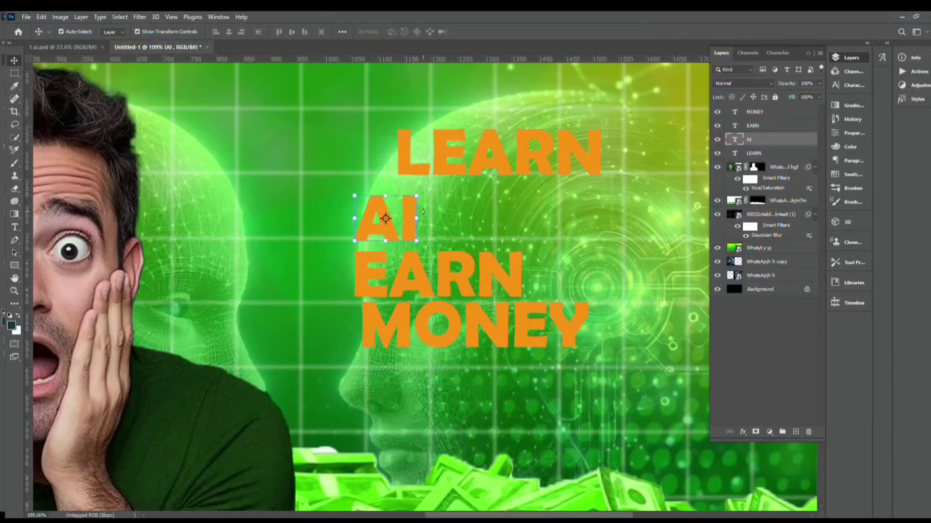
click(453, 172)
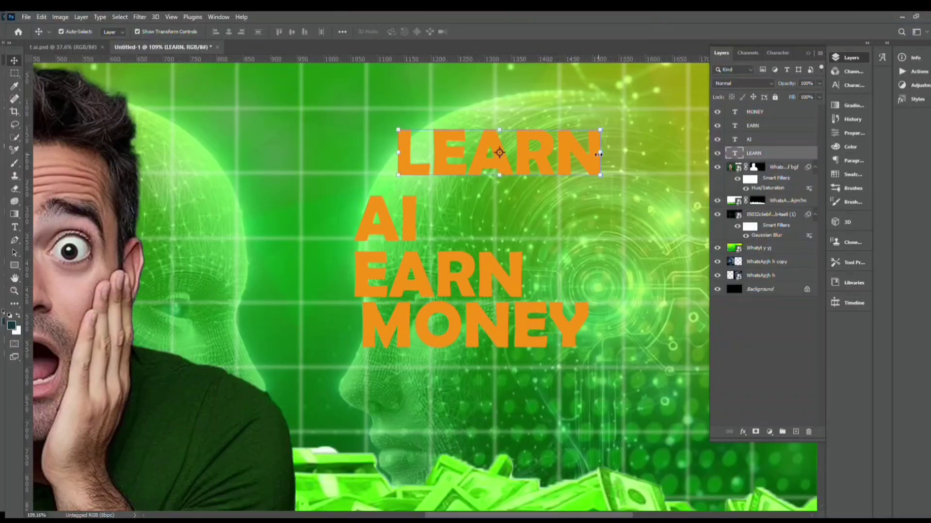
drag(599, 154, 654, 154)
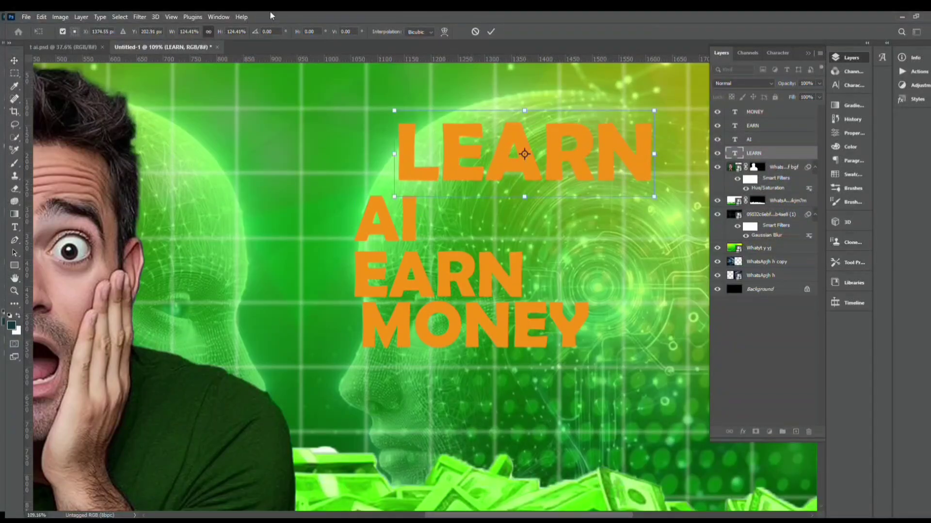
key(Return)
- Enlarge the AI text to about 547%, placing it beneath LEARN with their right edges aligned
click(379, 230)
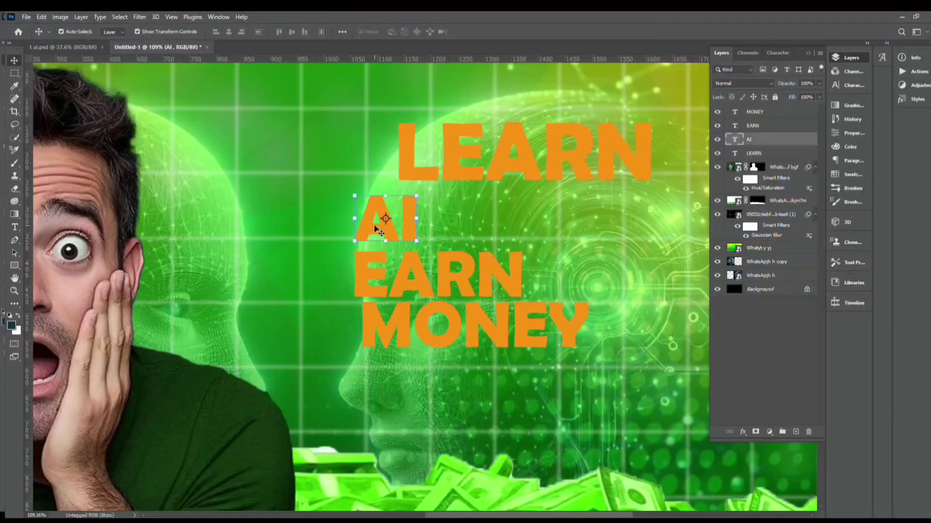
key(ctrl+t)
drag(417, 241, 616, 270)
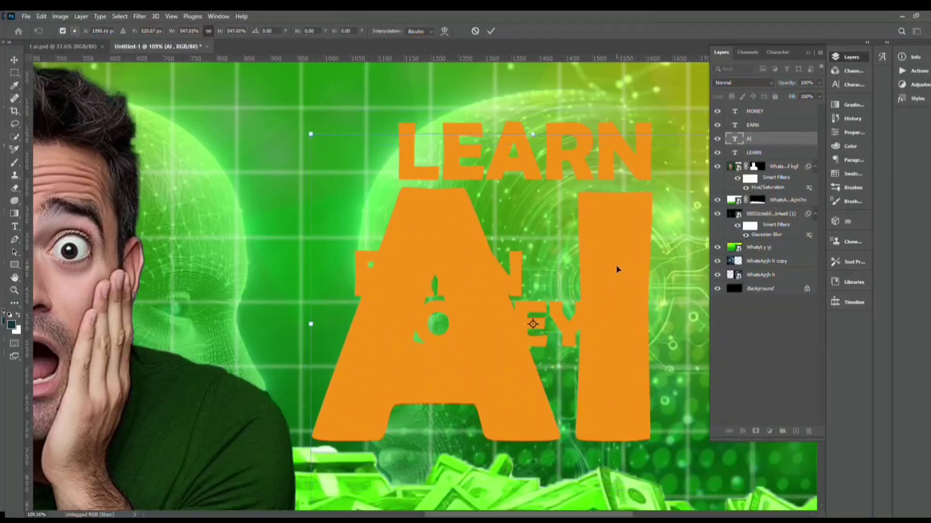
key(Return)
key(ctrl+0)
double_click(502, 227)
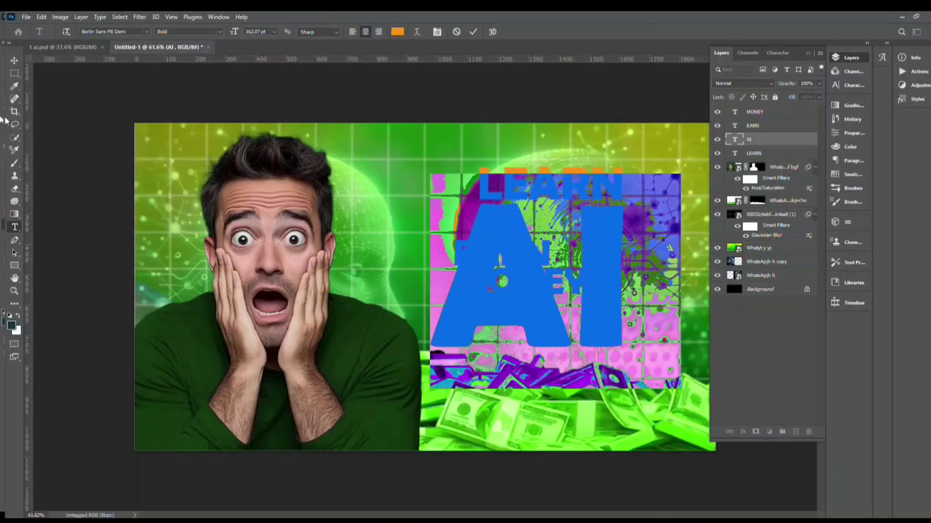
click(13, 59)
drag(510, 230, 508, 230)
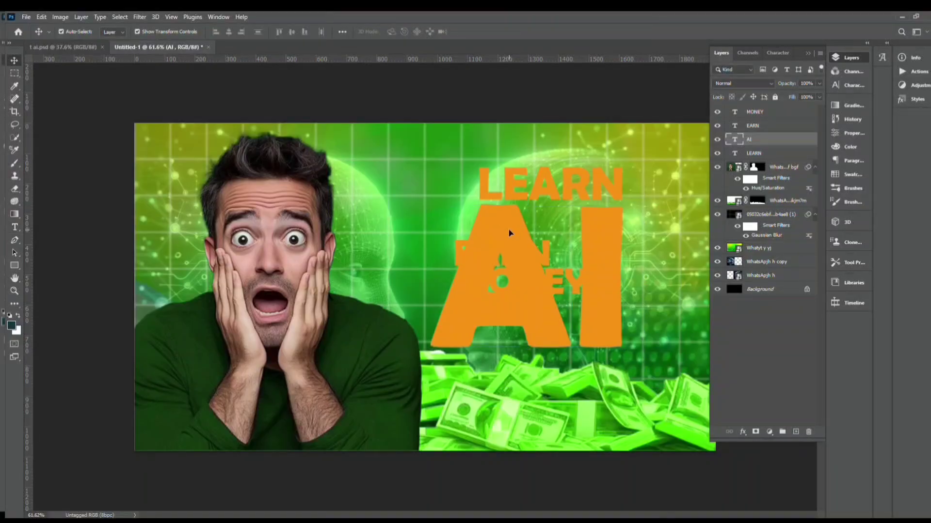
- Recolour the AI text white (ffffff) and change its font to Arial Black
double_click(509, 234)
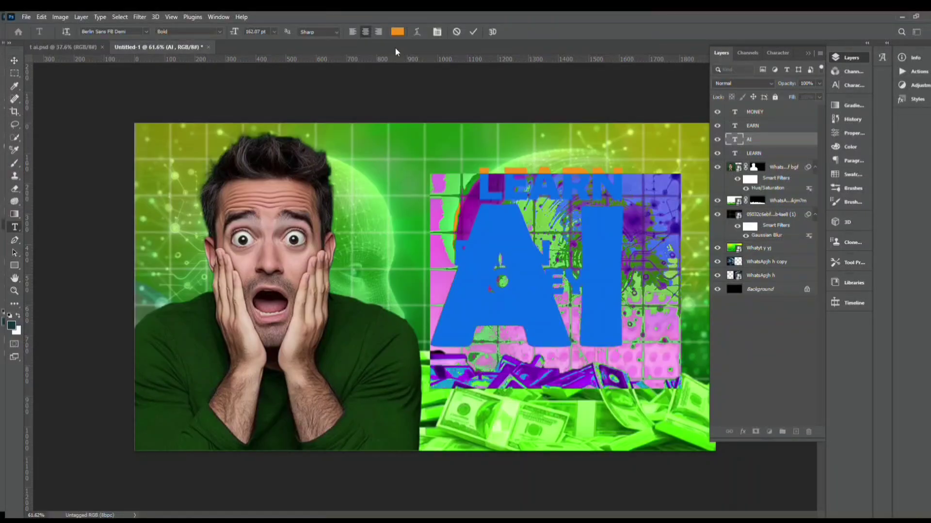
click(397, 32)
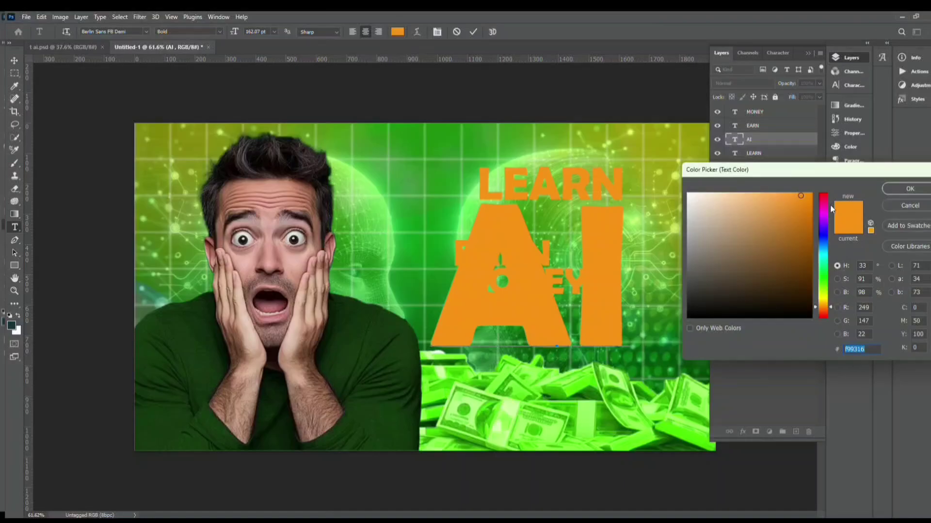
click(688, 194)
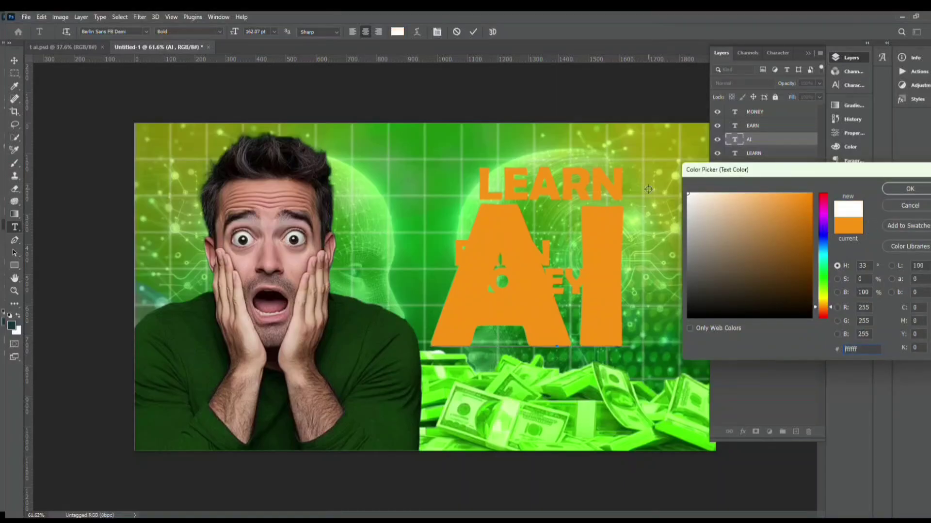
click(910, 190)
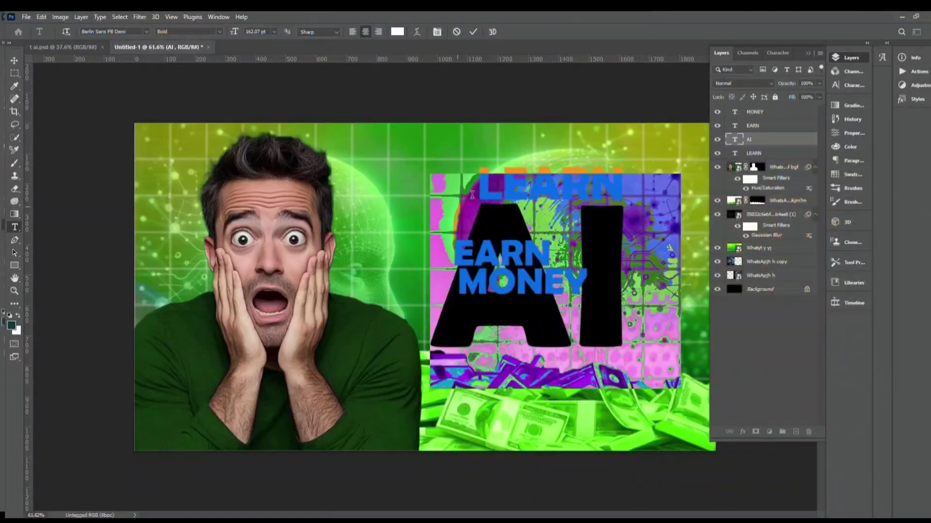
click(852, 90)
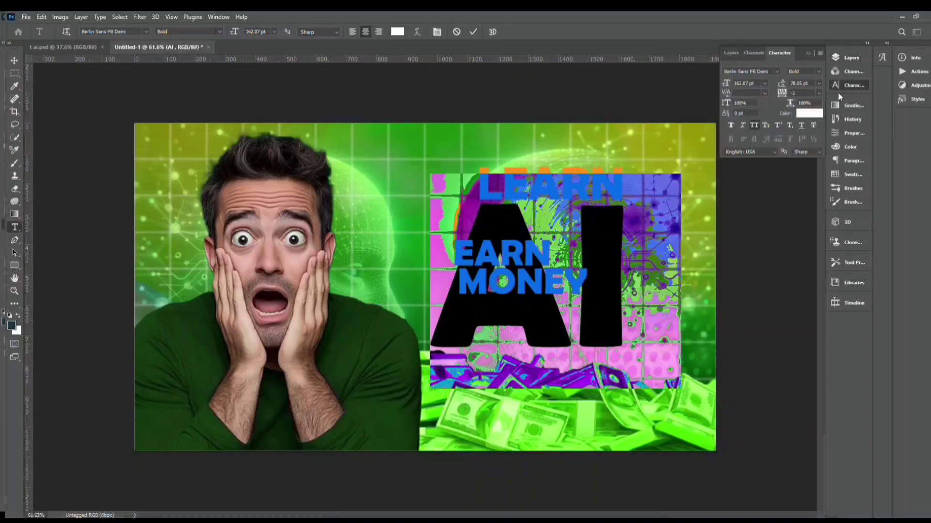
click(777, 73)
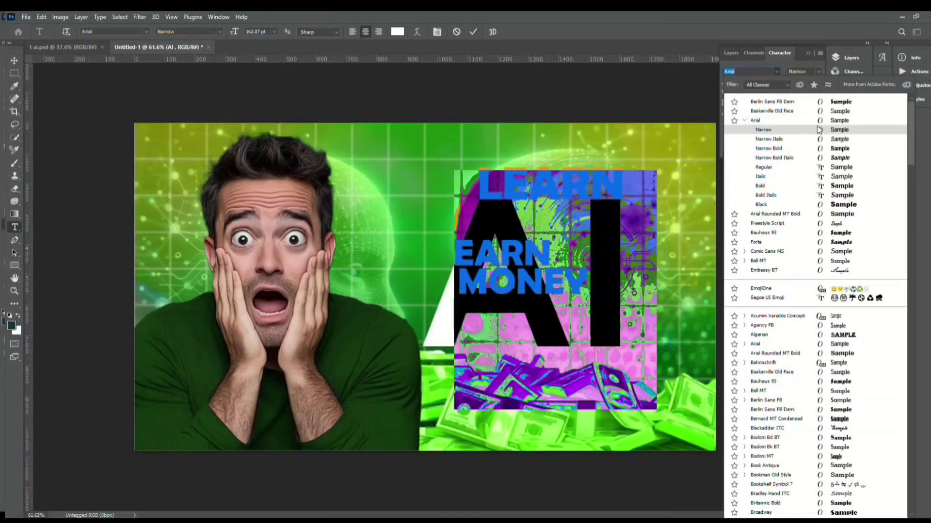
click(842, 205)
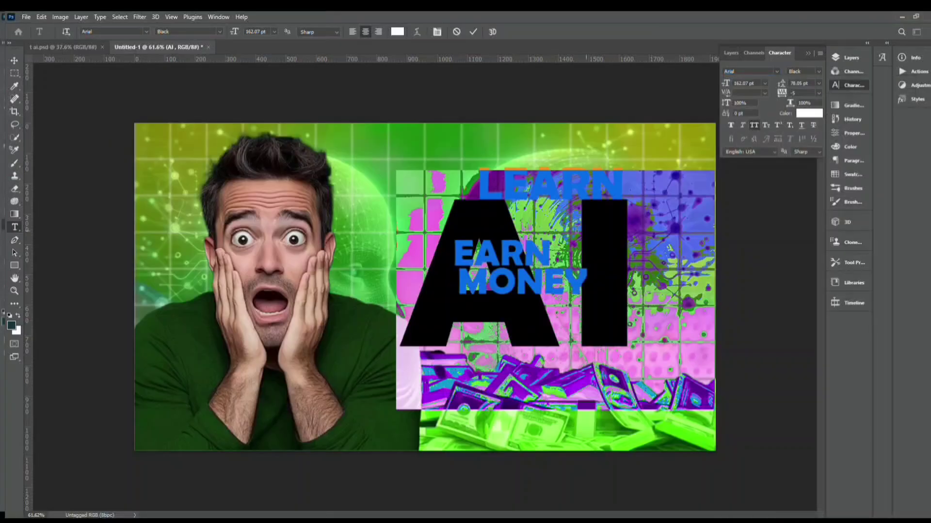
click(15, 60)
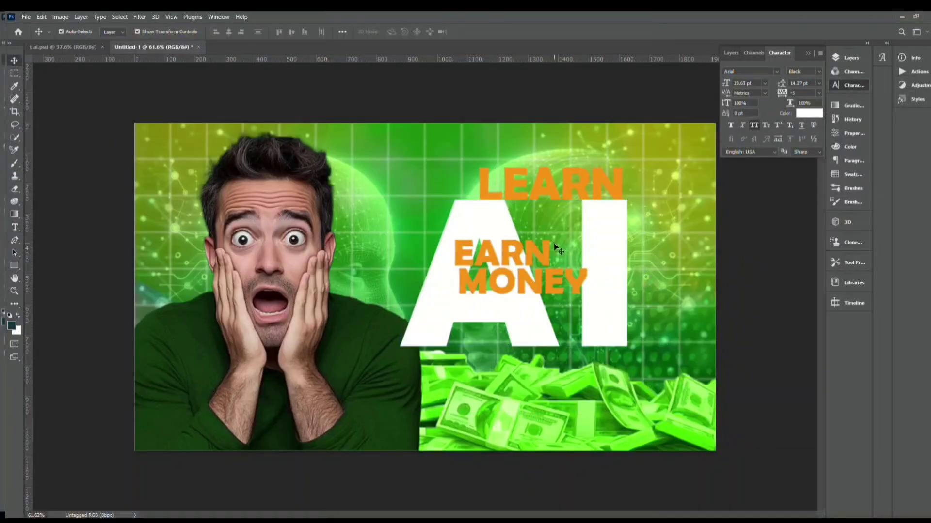
- Scale the AI text to about 74.5% and position it directly beneath LEARN, flush with its right edge
drag(631, 275, 654, 309)
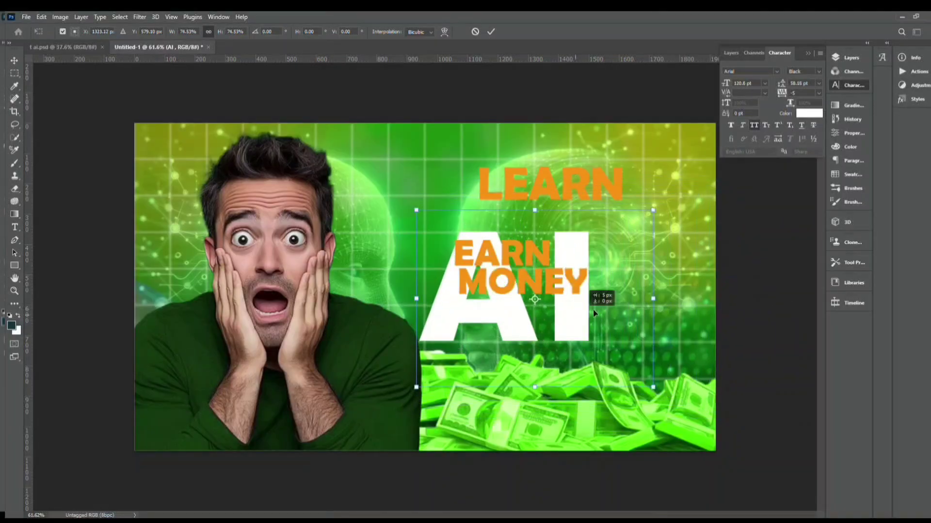
drag(592, 309, 612, 287)
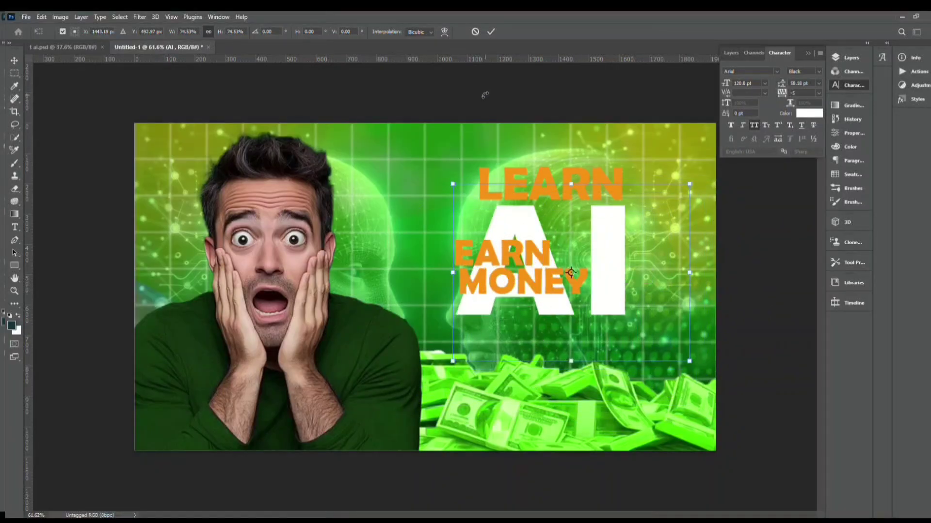
click(13, 56)
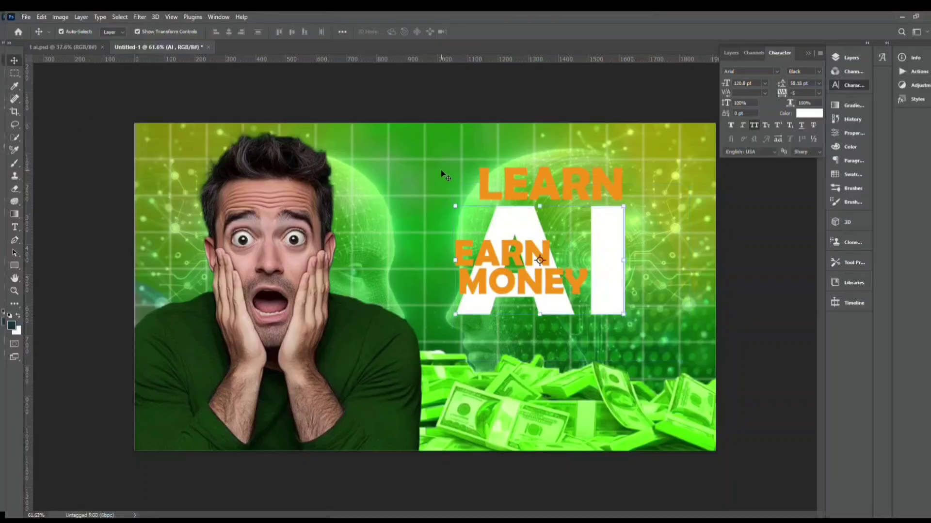
click(481, 159)
- Move EARN and MONEY below AI, and enlarge EARN to about 180% directly beneath AI to match its width
drag(498, 260, 495, 356)
drag(528, 289, 550, 428)
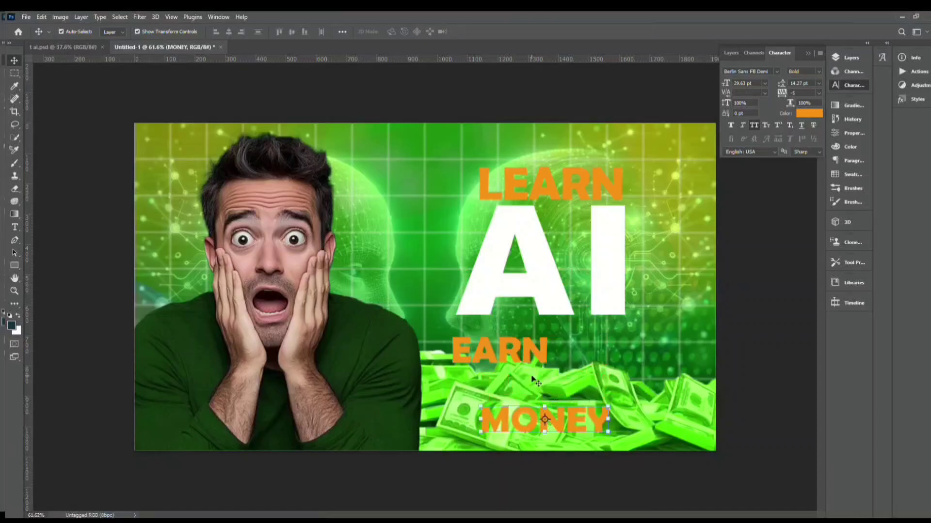
click(531, 361)
key(ctrl+t)
drag(550, 350, 608, 340)
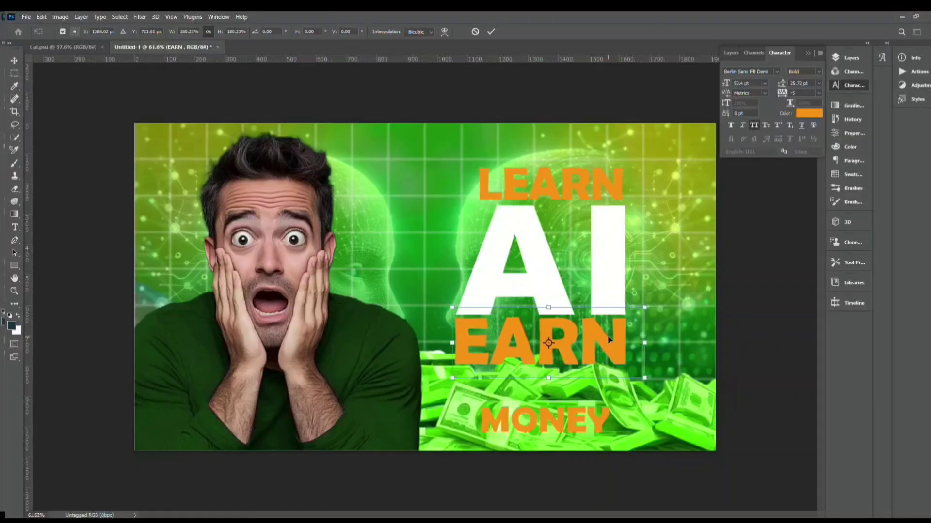
key(Return)
- Scale the LEARN text to about 87.6%, keeping it just above AI and flush with AI's right edge
click(530, 181)
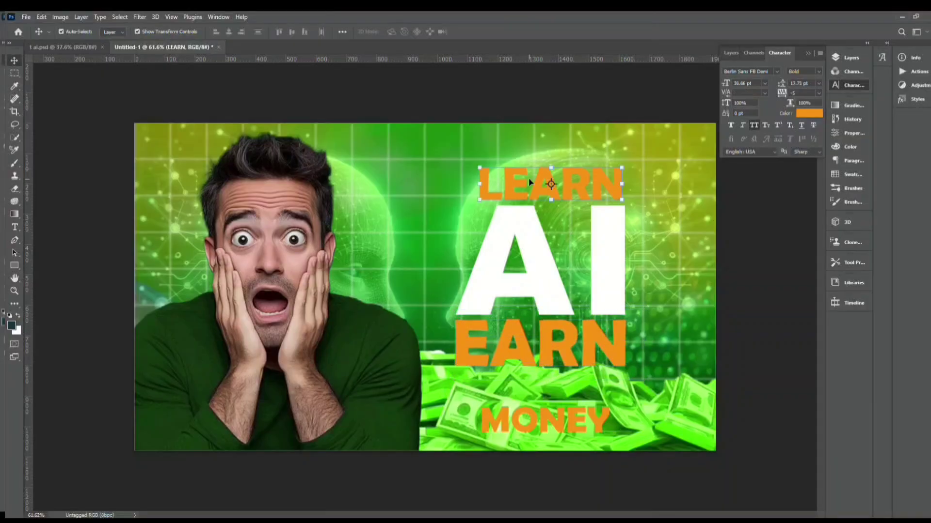
drag(480, 184, 525, 190)
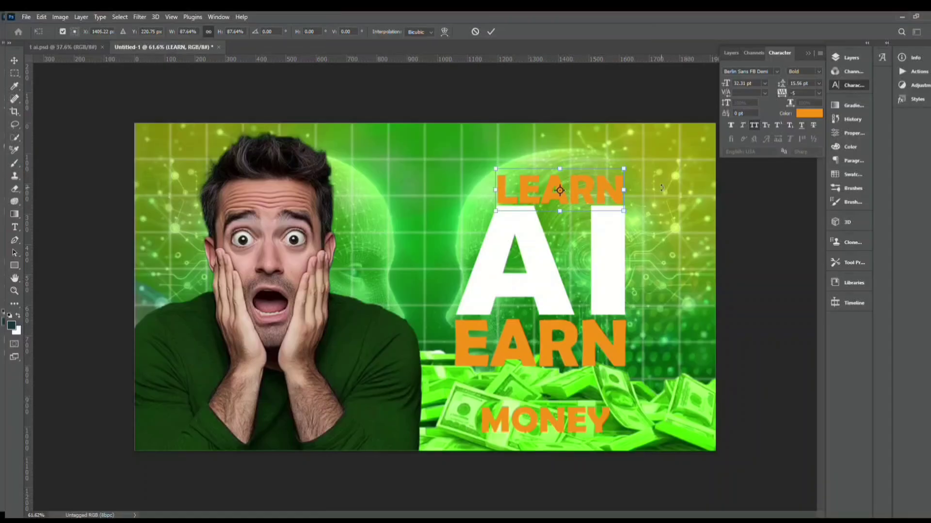
click(15, 58)
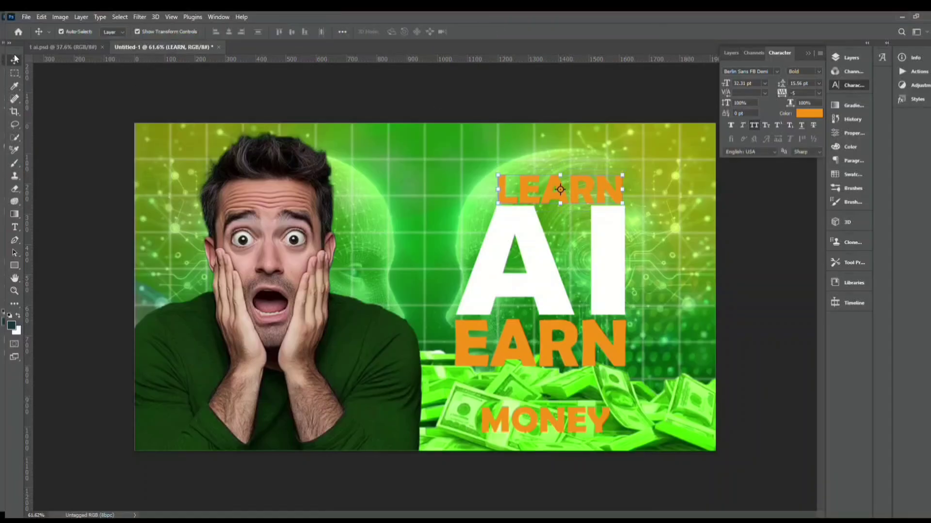
- Move MONEY directly beneath EARN, flush with its right edge, and nudge LEARN slightly upward away from AI
click(523, 415)
drag(535, 415, 557, 383)
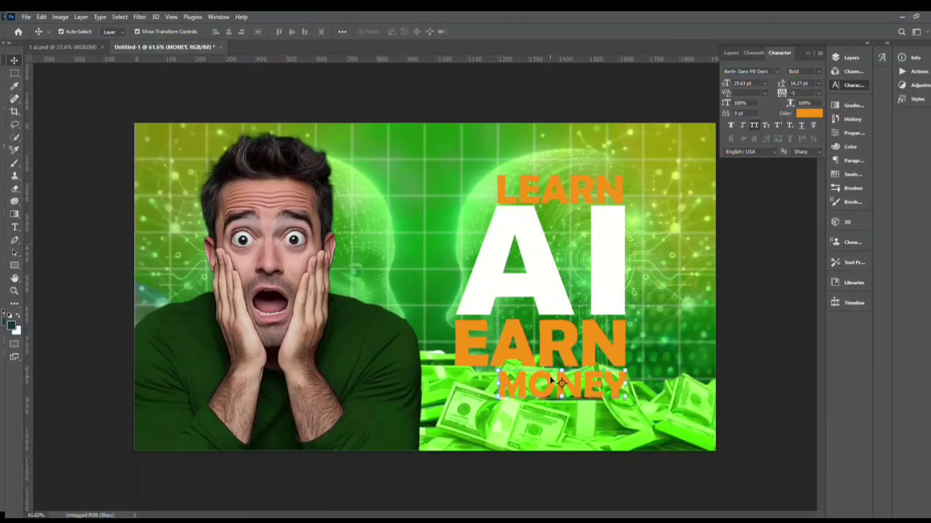
click(742, 315)
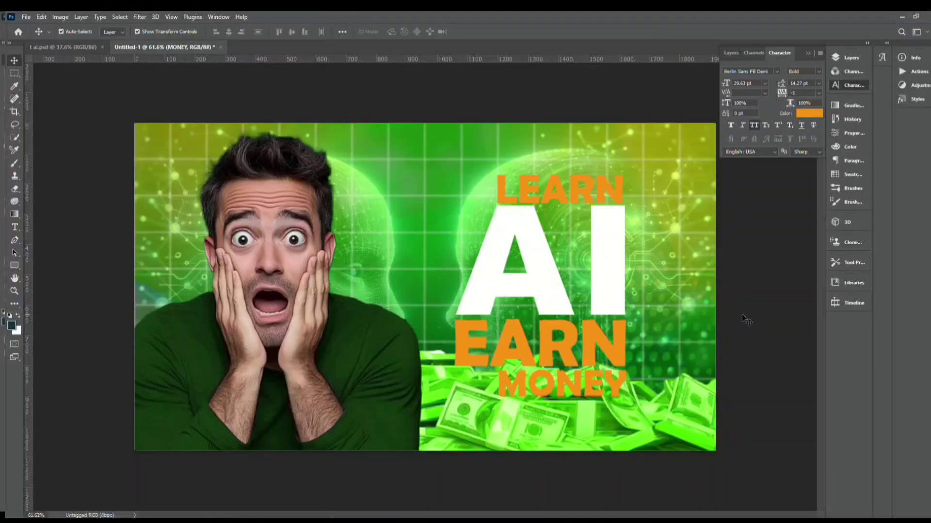
click(541, 328)
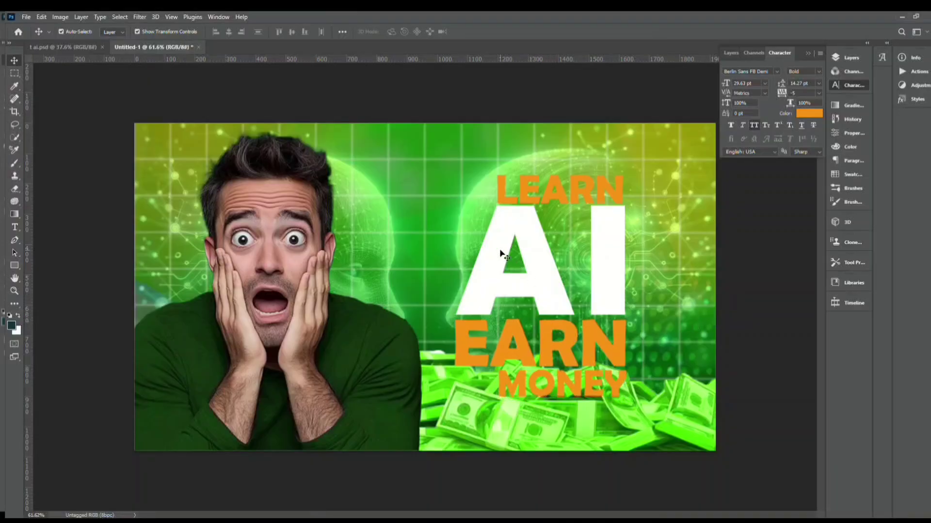
click(560, 200)
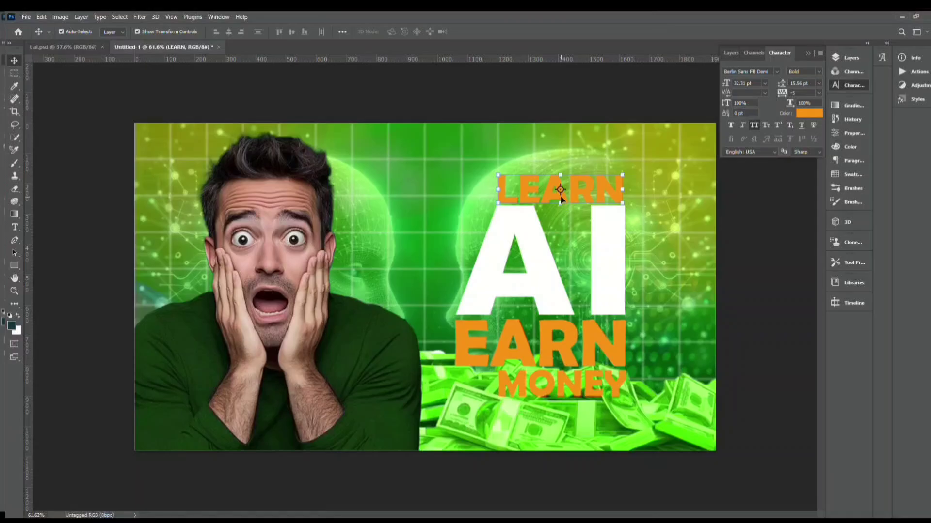
key(shift+Up)
- Recolour the MONEY text white and the LEARN text bright yellow-green
click(586, 389)
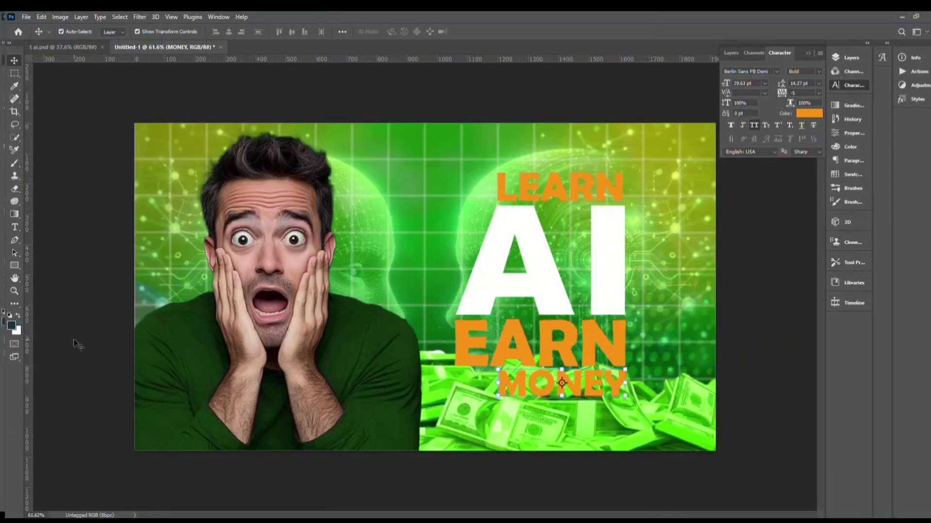
key(ctrl+BackSpace)
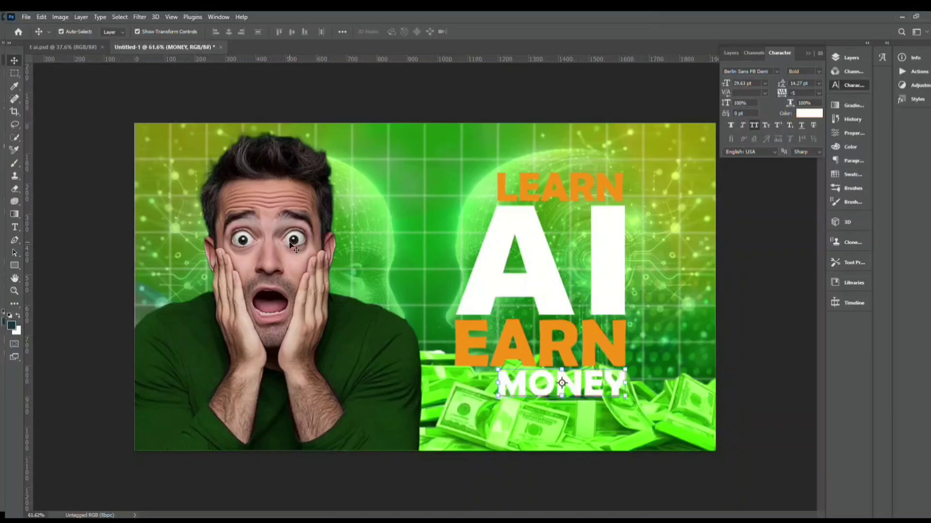
click(522, 186)
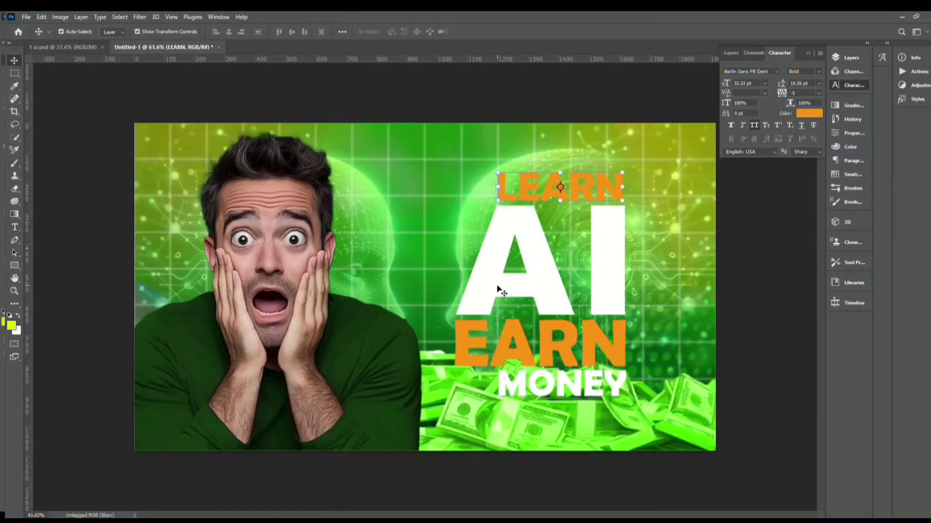
click(19, 314)
key(ctrl+BackSpace)
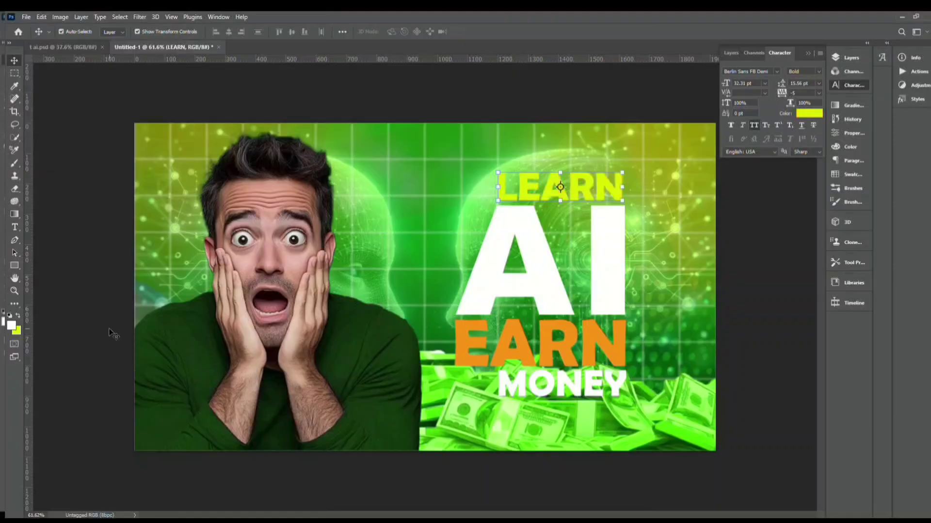
- Recolour the EARN text to the same bright yellow-green as LEARN
ctrl+click(508, 354)
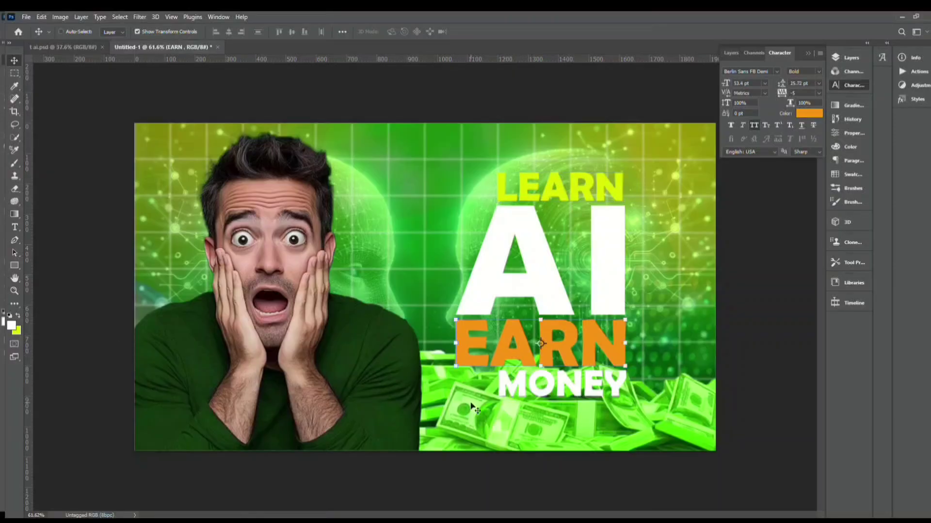
key(ctrl+BackSpace)
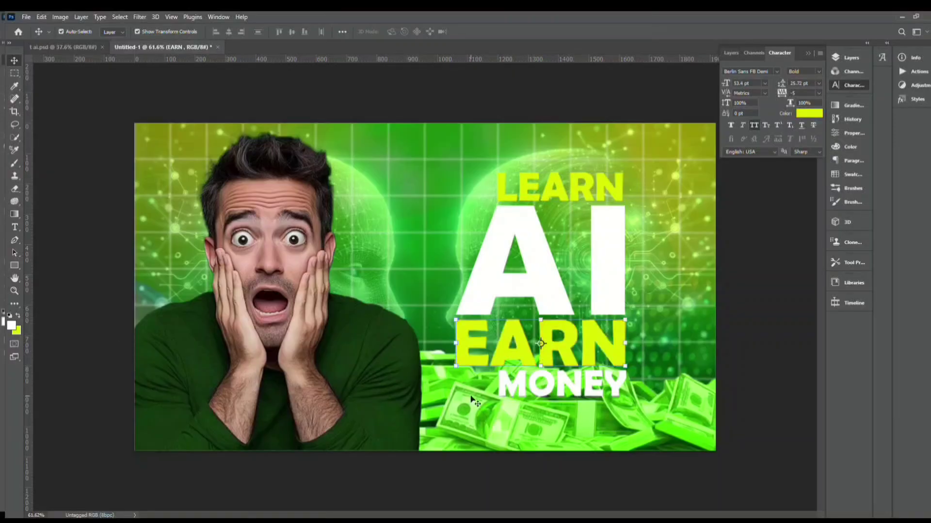
click(60, 172)
- Group the LEARN, AI, EARN and MONEY text layers together
click(558, 189)
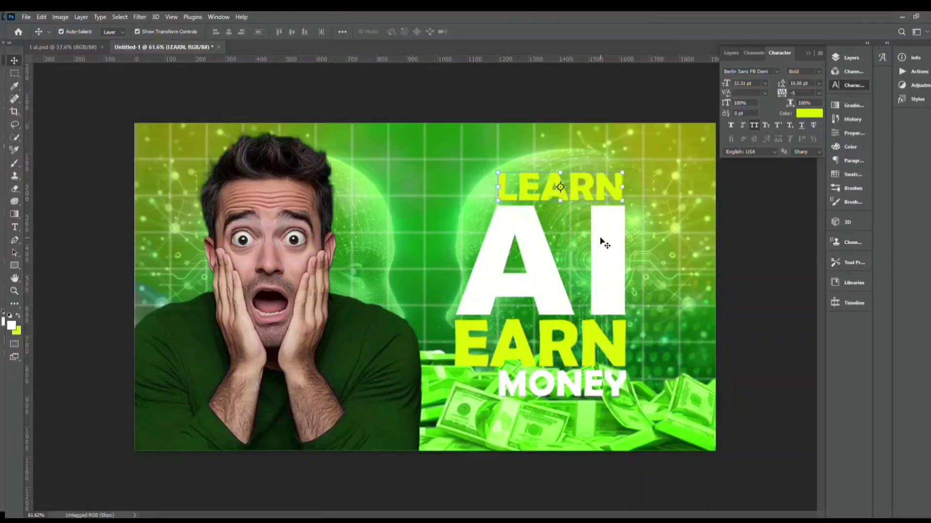
shift+click(607, 257)
shift+click(619, 345)
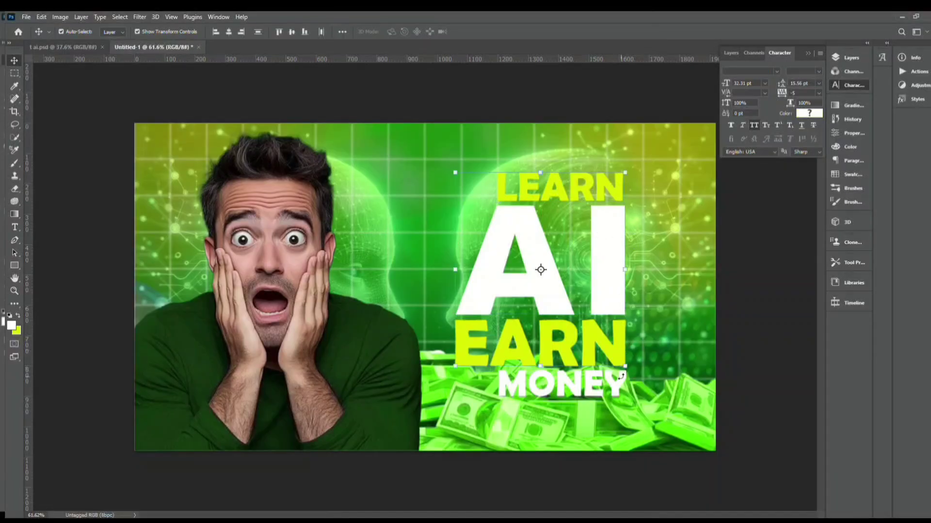
shift+click(615, 386)
click(850, 57)
key(ctrl+g)
- Add a black drop shadow to the title group with 71% opacity and 21 px size
click(743, 432)
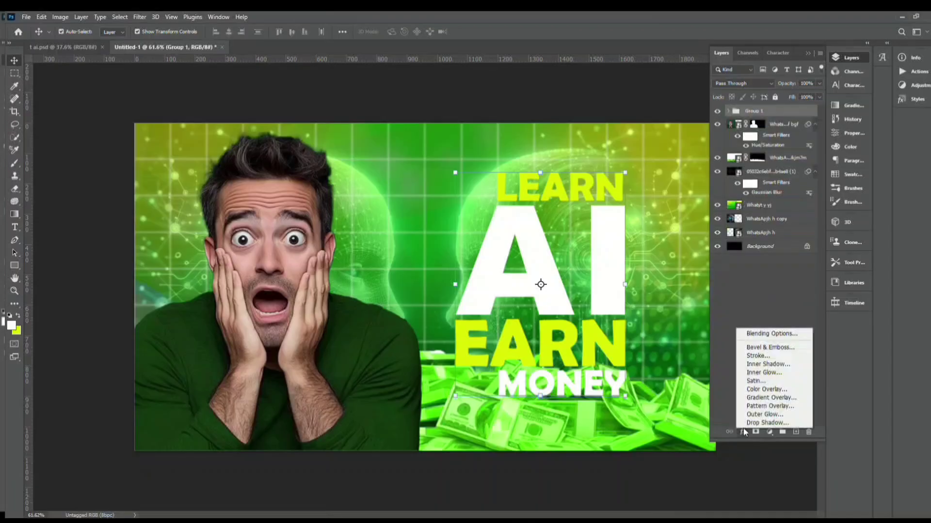
click(726, 354)
click(743, 432)
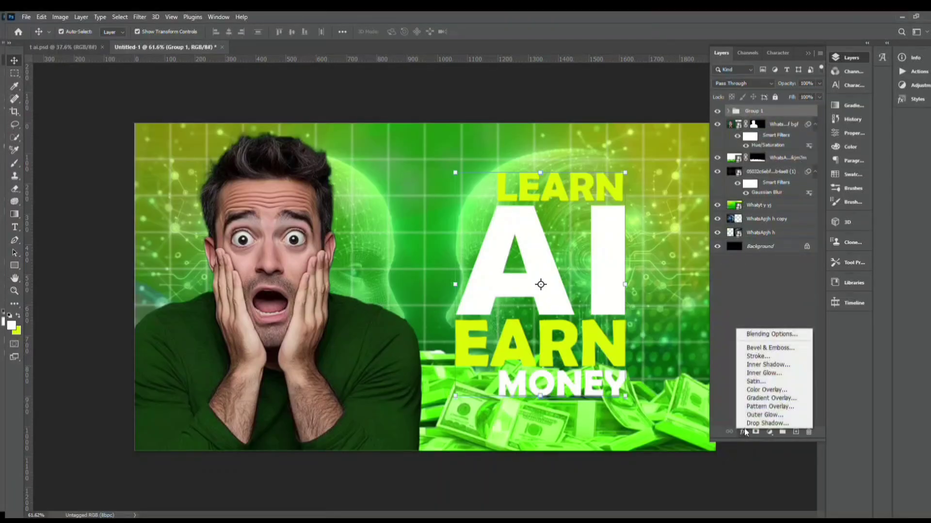
click(747, 423)
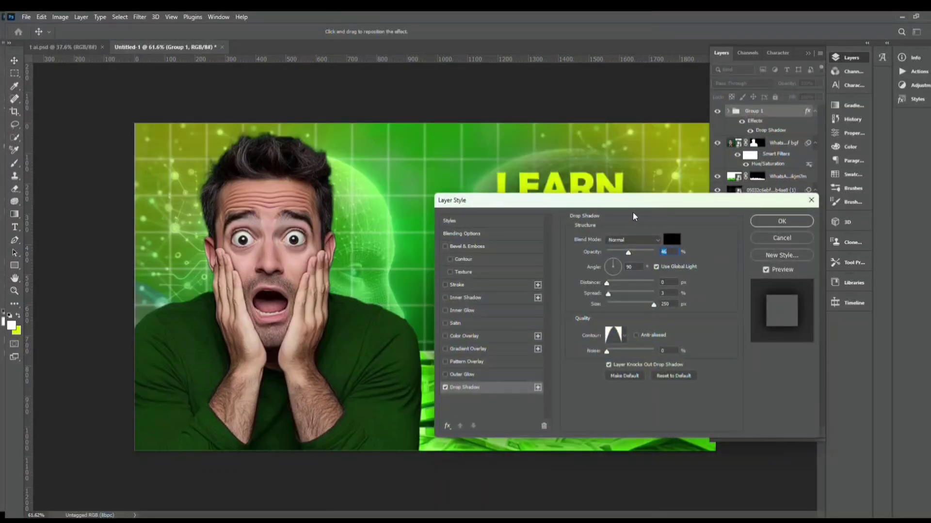
drag(633, 200, 252, 206)
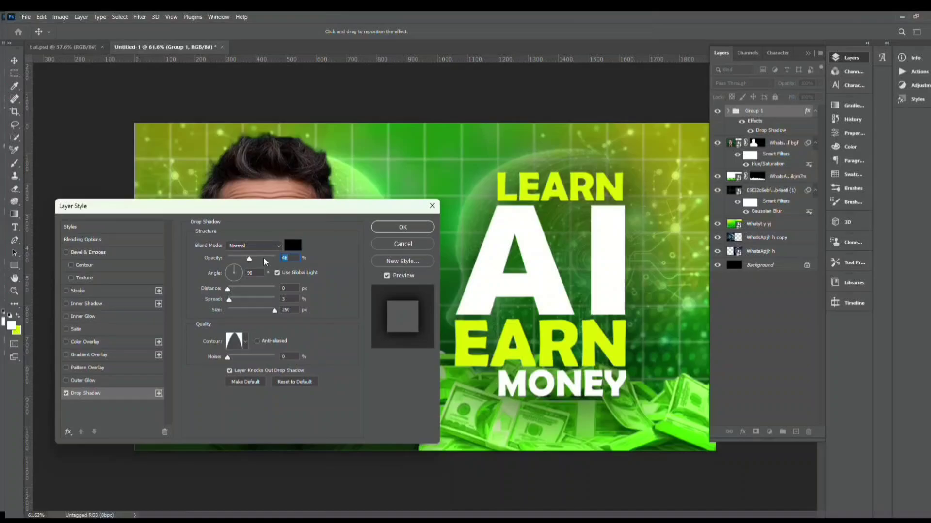
drag(251, 258, 262, 260)
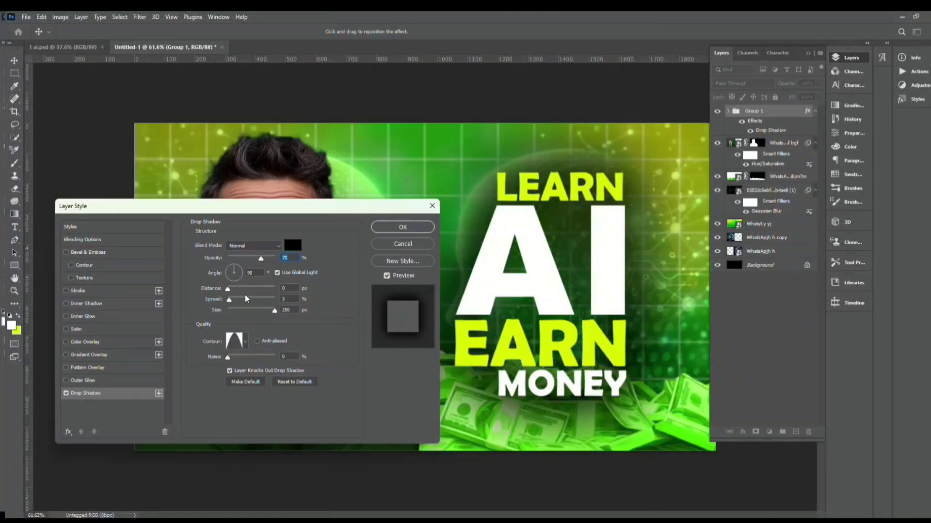
drag(274, 313, 237, 326)
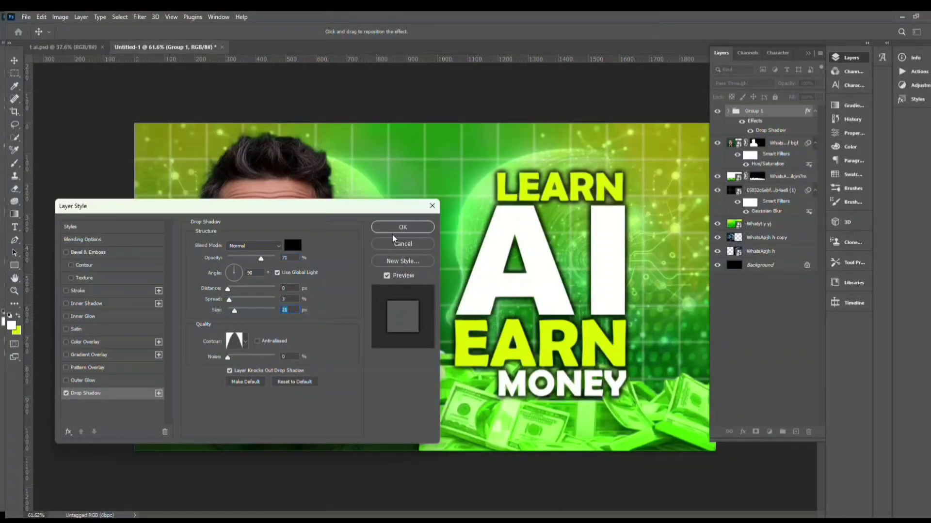
click(402, 227)
- Raise the opacity of the green gradient image layer, Whatyt y yj, to 75%
key(ctrl+minus)
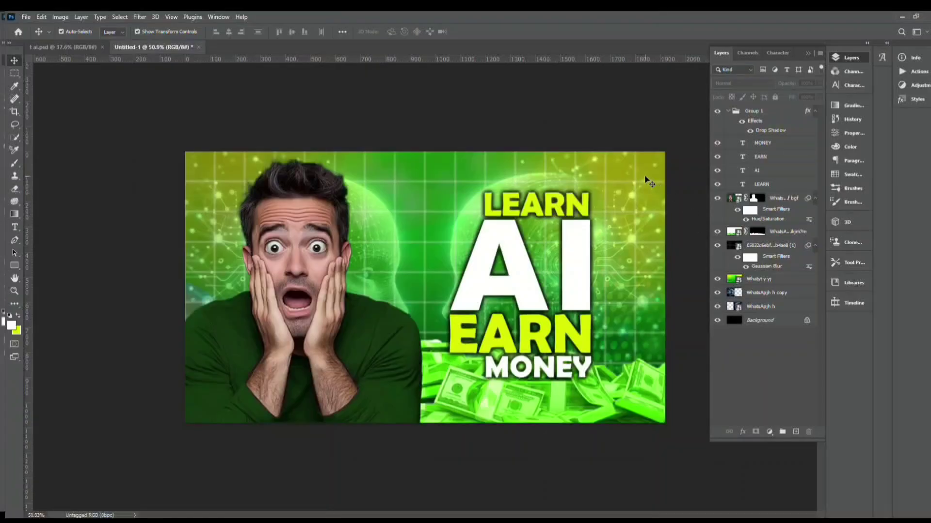
click(765, 281)
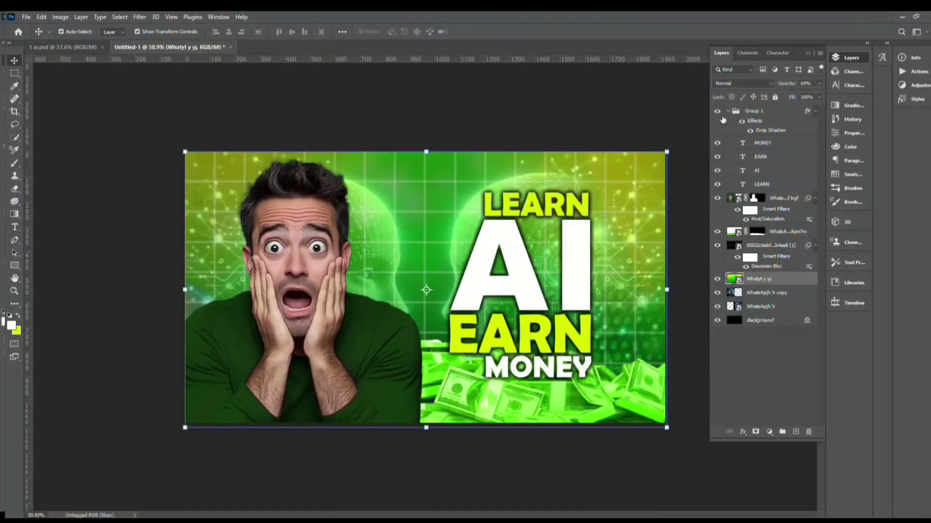
drag(786, 88, 790, 88)
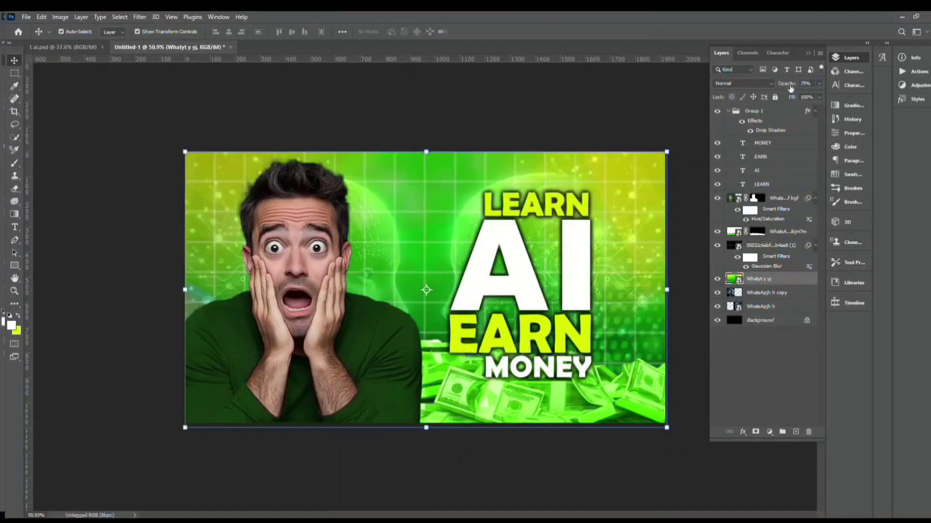
click(566, 104)
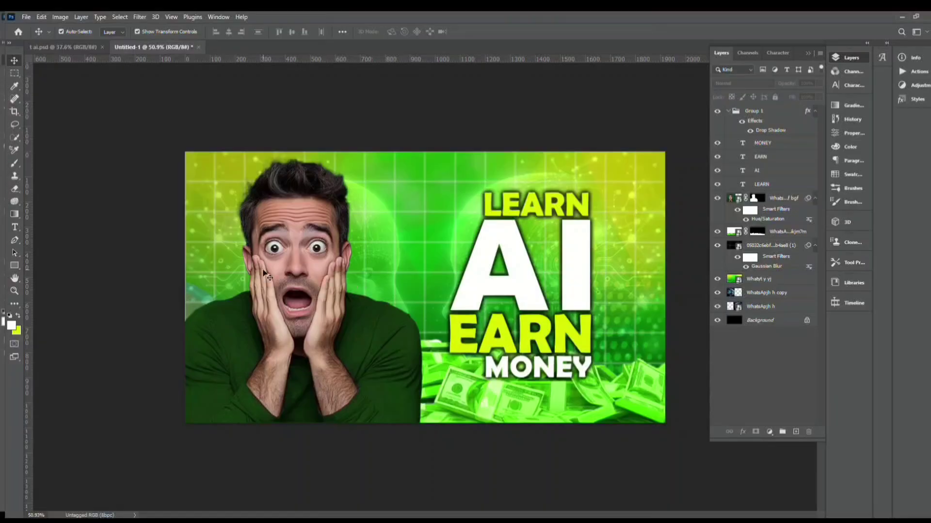
- Create a new layer above the shocked man and set the foreground colour to green 0ec800 for a gradient
click(774, 202)
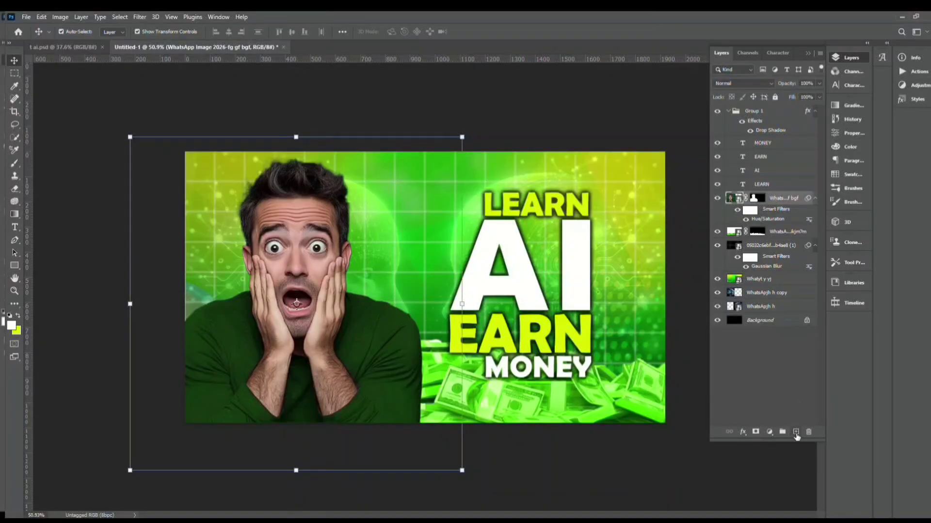
click(795, 432)
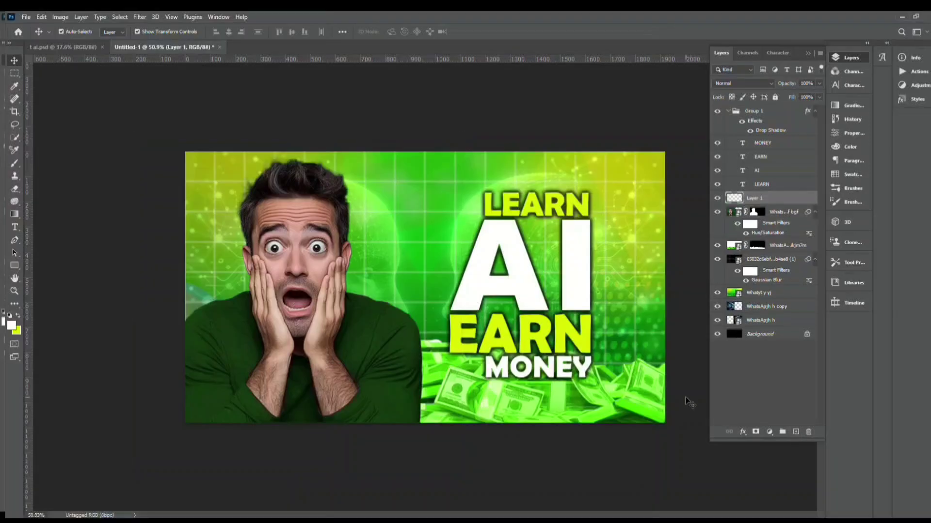
click(16, 215)
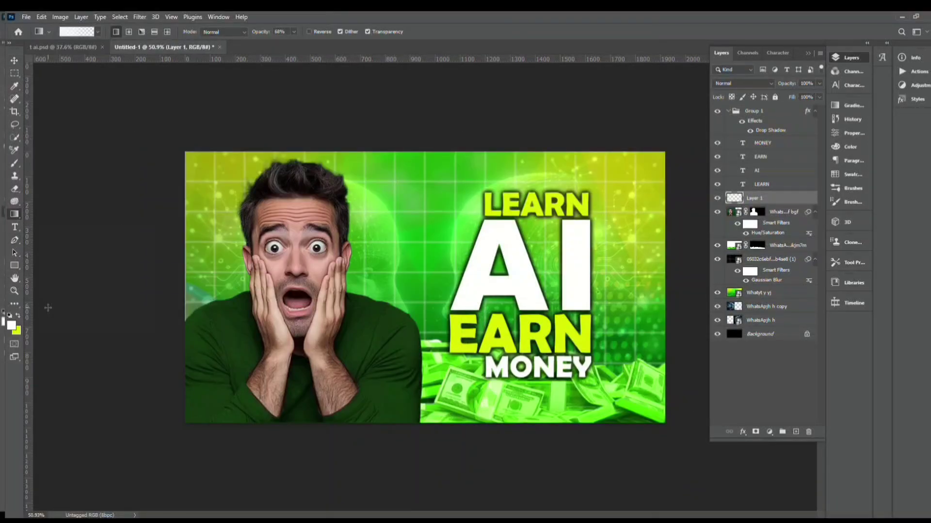
key(x)
click(12, 326)
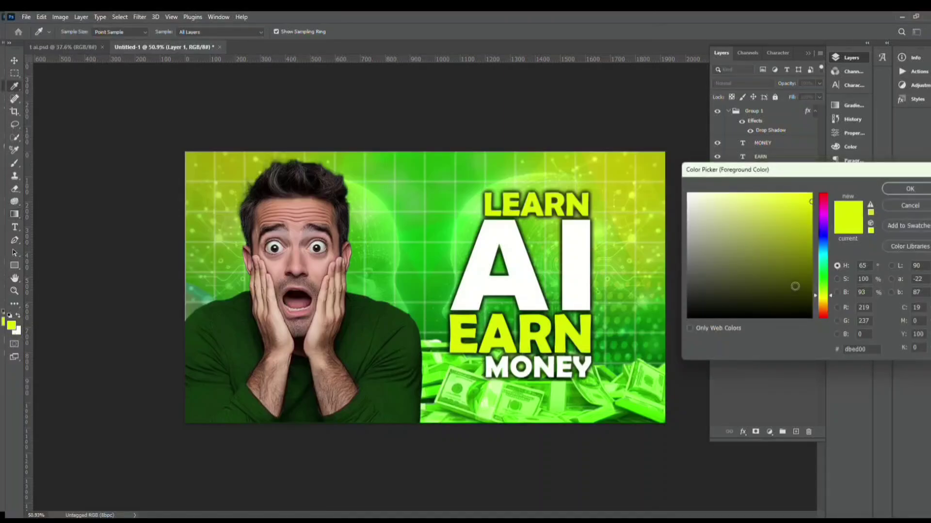
drag(822, 262, 822, 278)
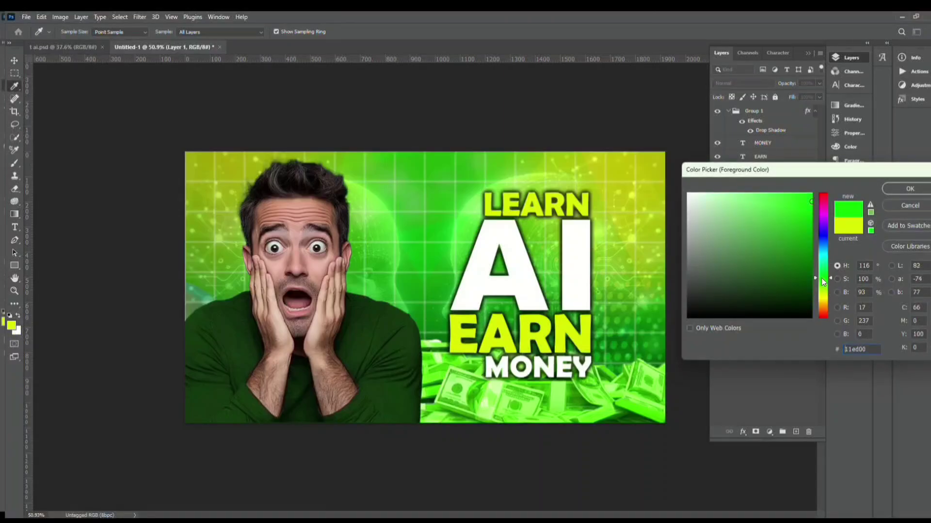
click(814, 227)
drag(813, 227, 813, 220)
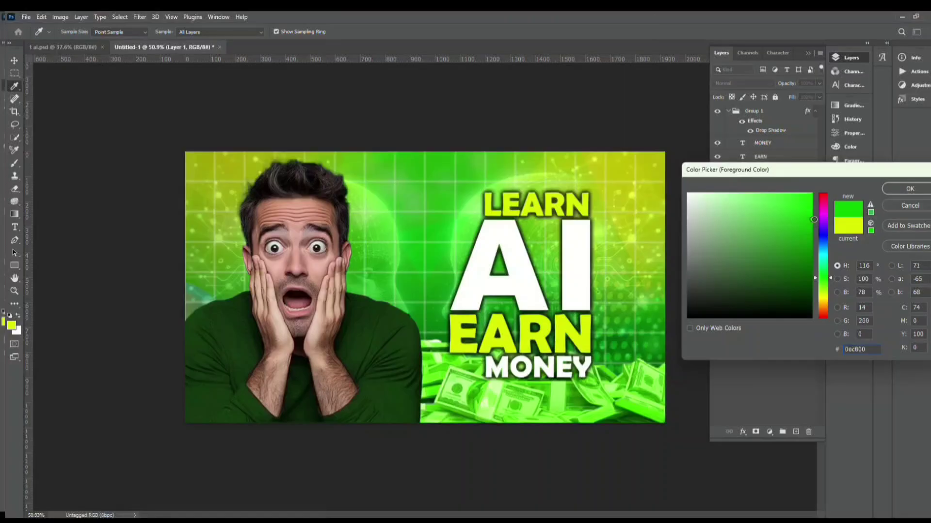
click(910, 189)
- Draw green-to-transparent linear gradients inward from the canvas's left and right edges on the new layer
key(g)
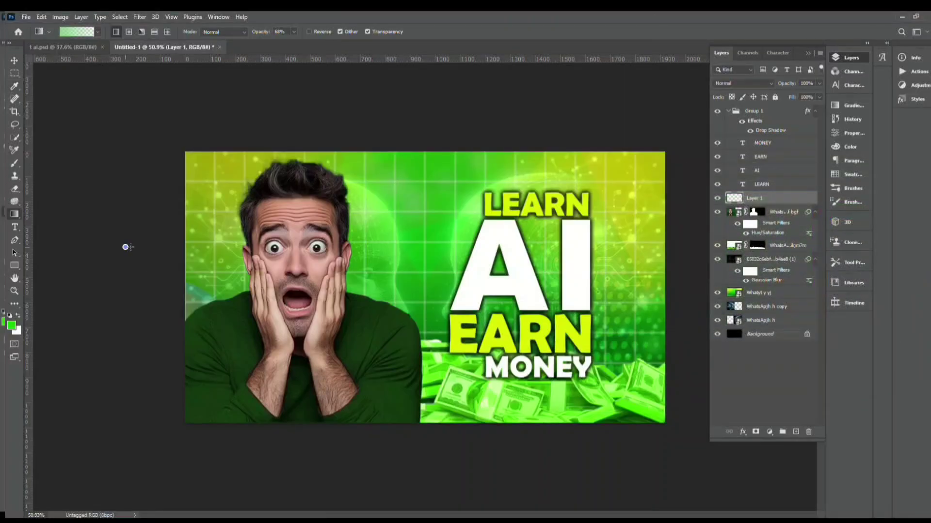
drag(125, 247, 338, 245)
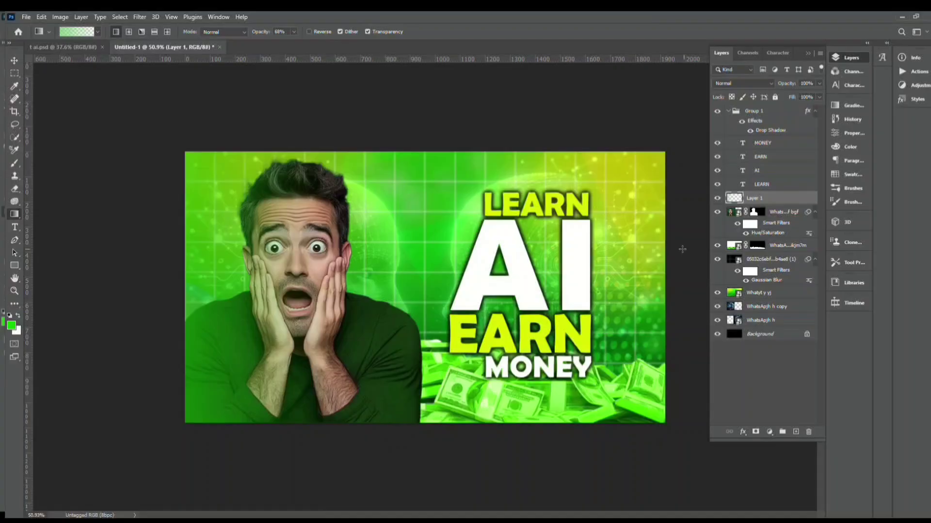
drag(682, 249, 509, 257)
- Move the gradient layer beneath the man, money and blurred grid layers, directly above the green gradient image
key(v)
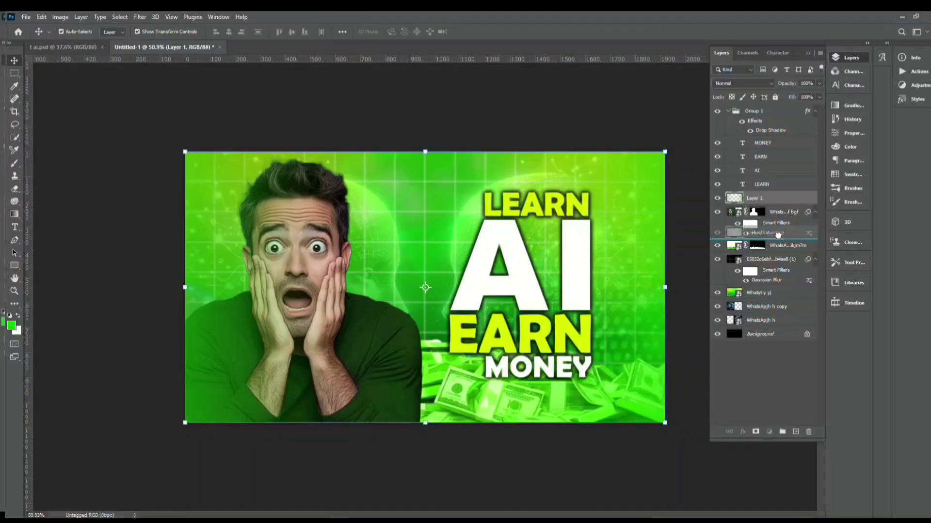
drag(776, 274, 773, 277)
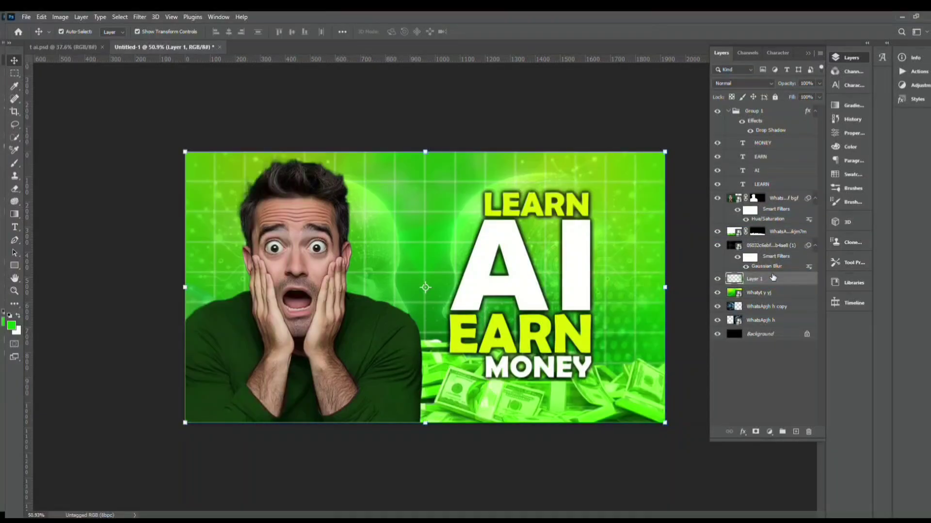
click(772, 376)
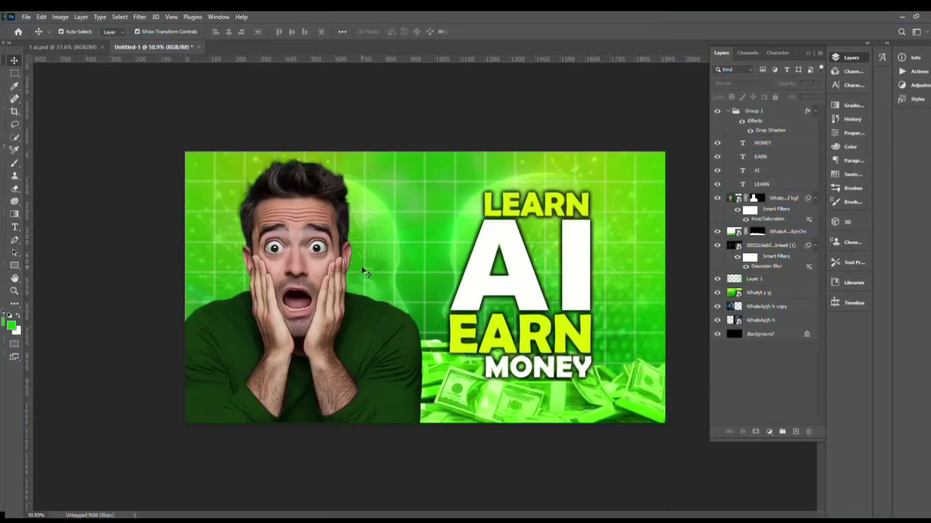
- Adjust the man in Camera Raw with temperature +7, exposure -0.35, contrast +19, texture slightly reduced and clarity raised
click(297, 289)
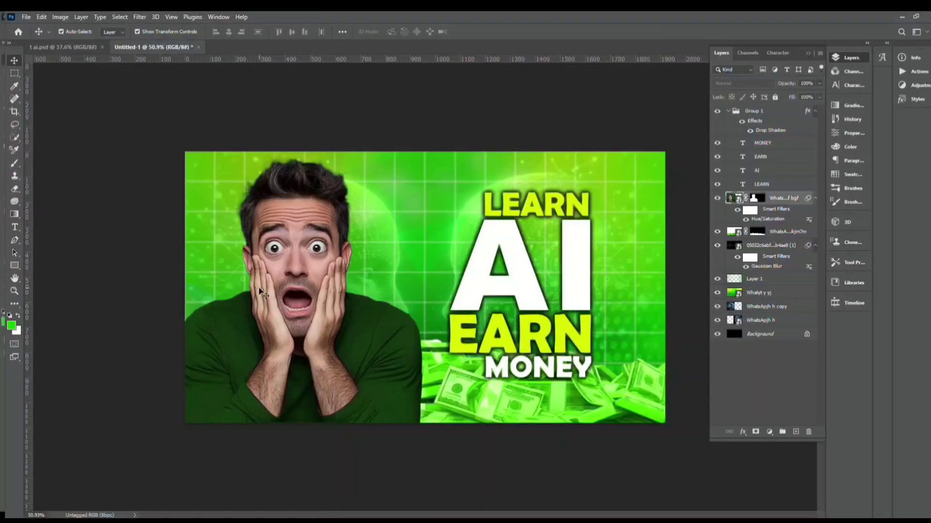
click(139, 17)
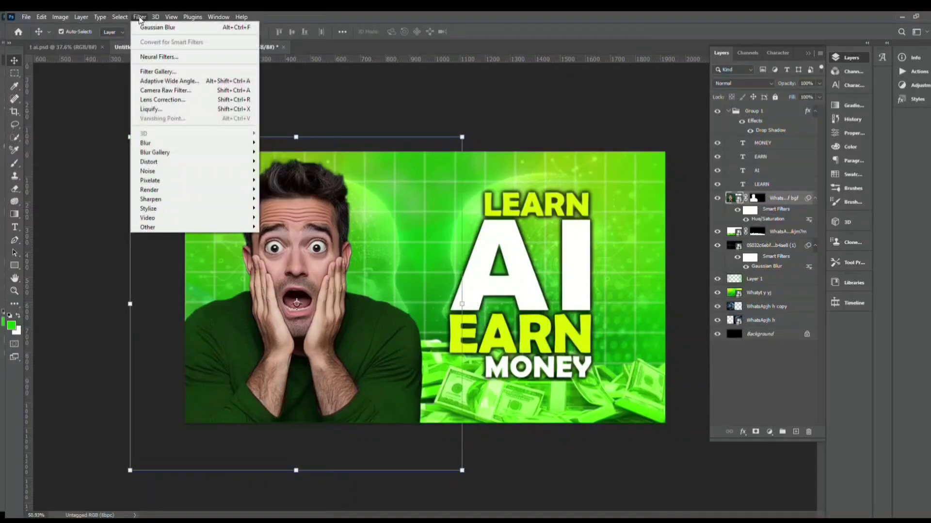
click(158, 91)
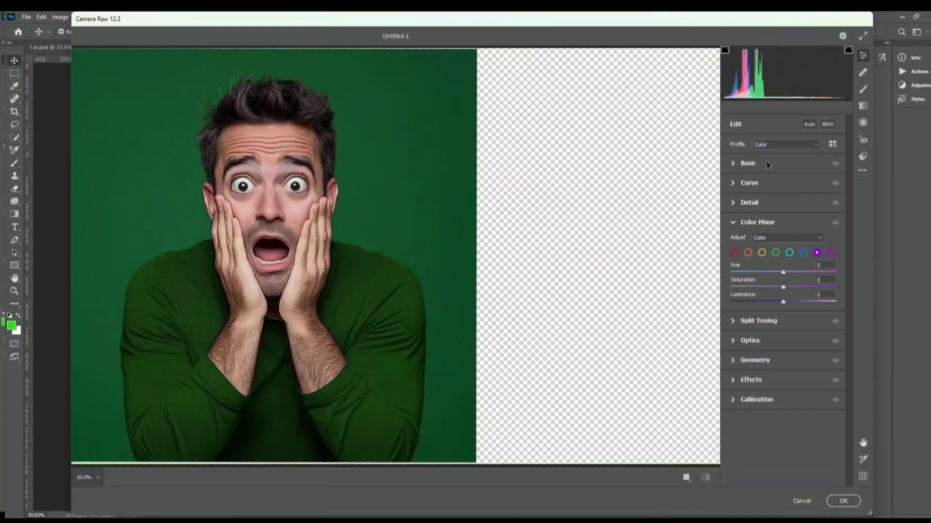
click(752, 163)
click(787, 199)
drag(782, 241, 793, 257)
click(784, 343)
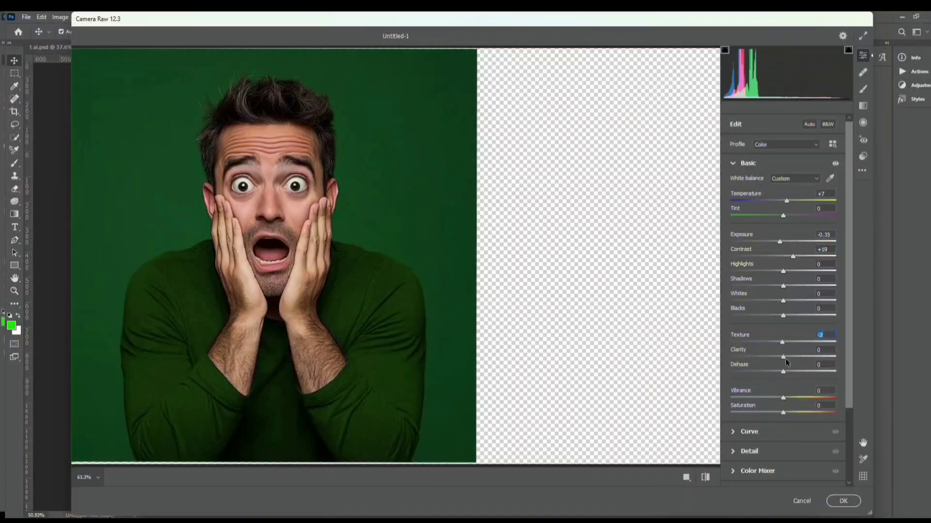
click(800, 356)
- Set noise reduction to 14 and orange saturation to +29, compare before and after, and apply the Camera Raw filter
scroll(800, 356, down, 3)
click(751, 373)
click(744, 242)
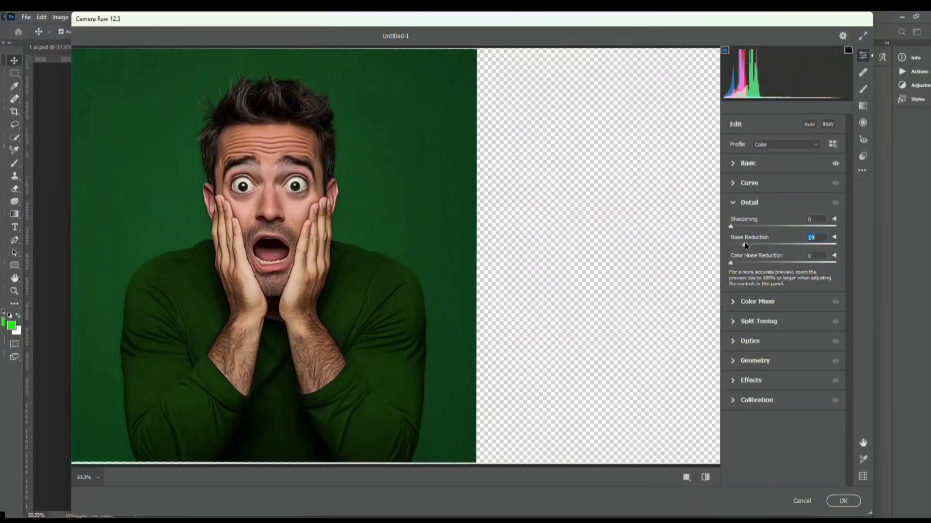
click(746, 305)
click(798, 287)
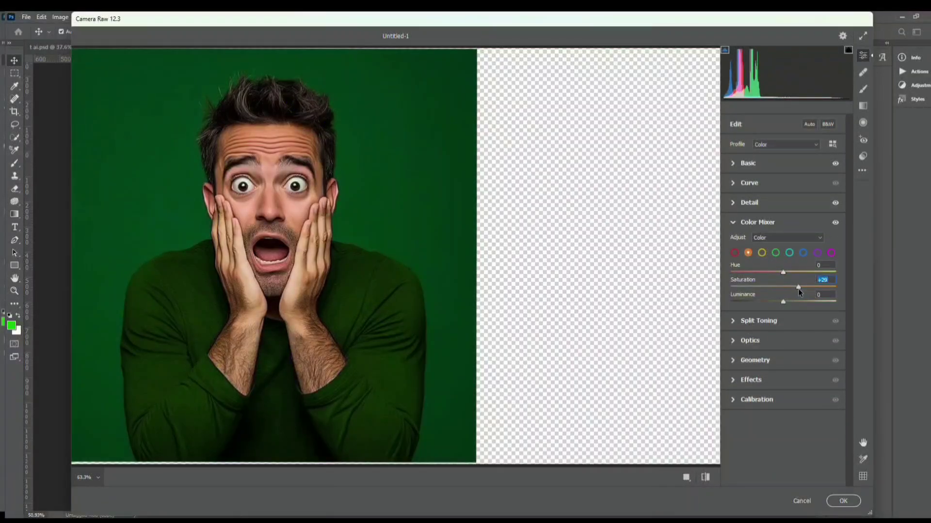
click(709, 473)
click(708, 473)
click(842, 502)
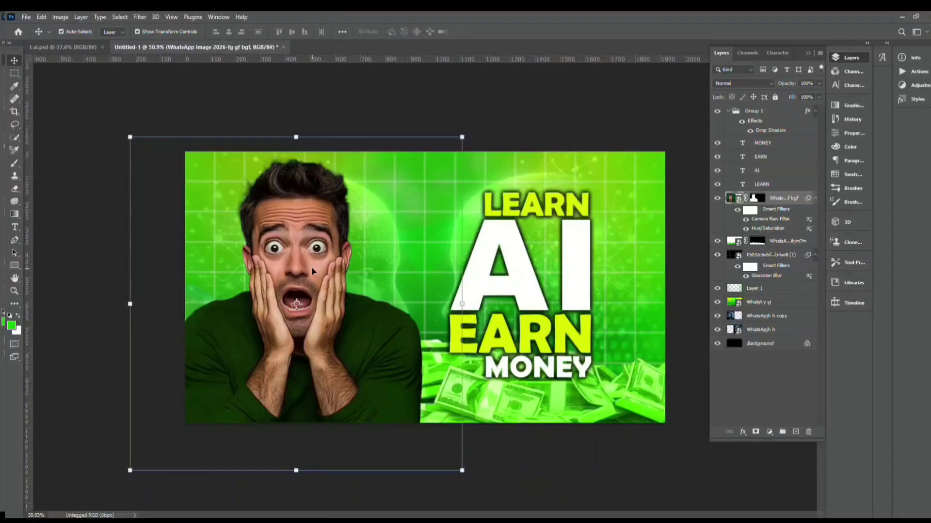
- Convert the shocked man's masked and filtered layer into a single smart object
right_click(775, 198)
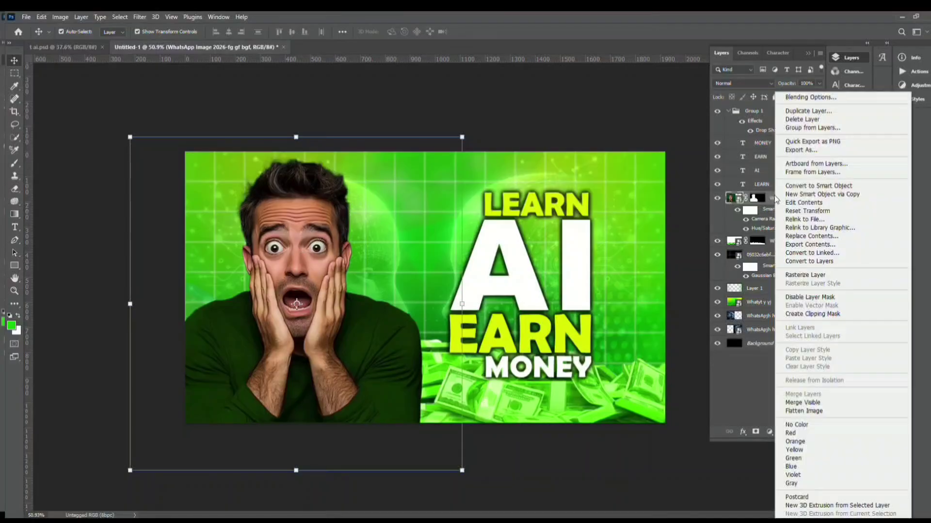
click(773, 201)
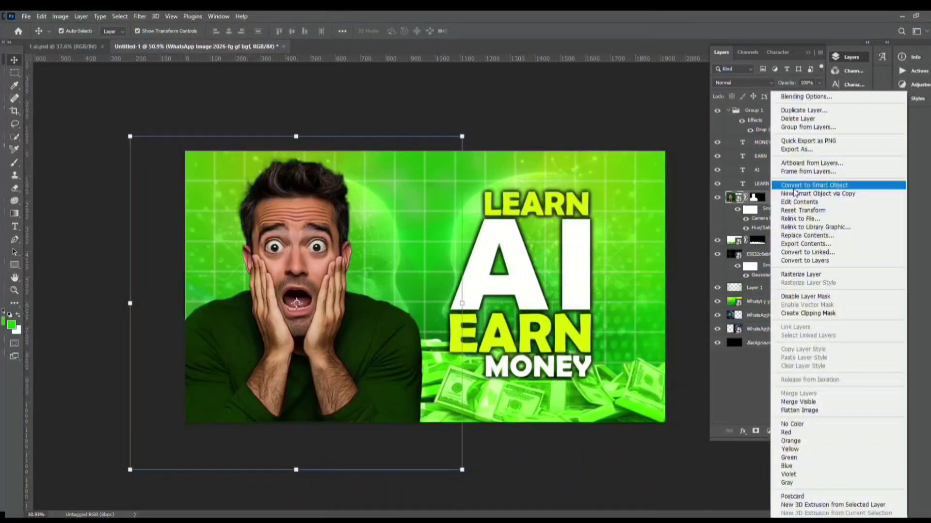
click(795, 186)
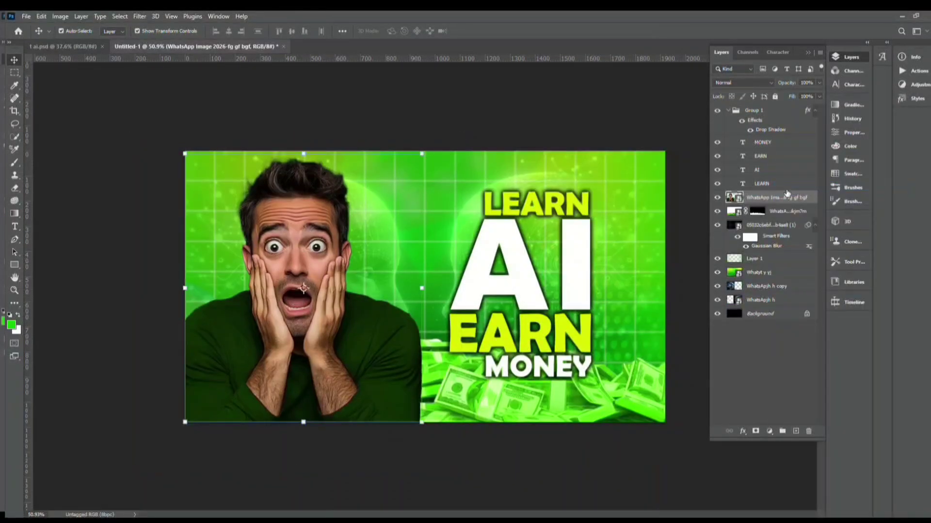
- Add an inner shadow to the shocked man's layer in bright green, with opacity 10% and a smaller size
click(742, 431)
click(776, 323)
click(771, 199)
click(741, 431)
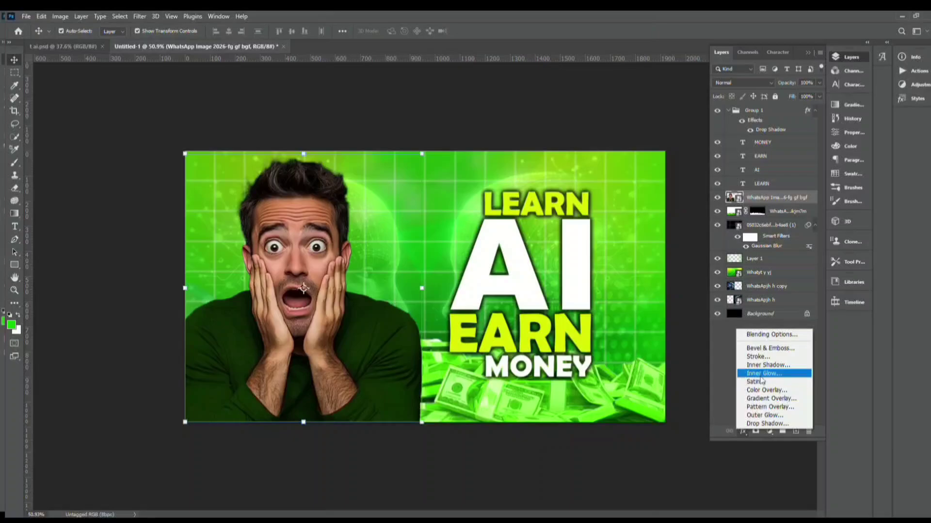
click(768, 365)
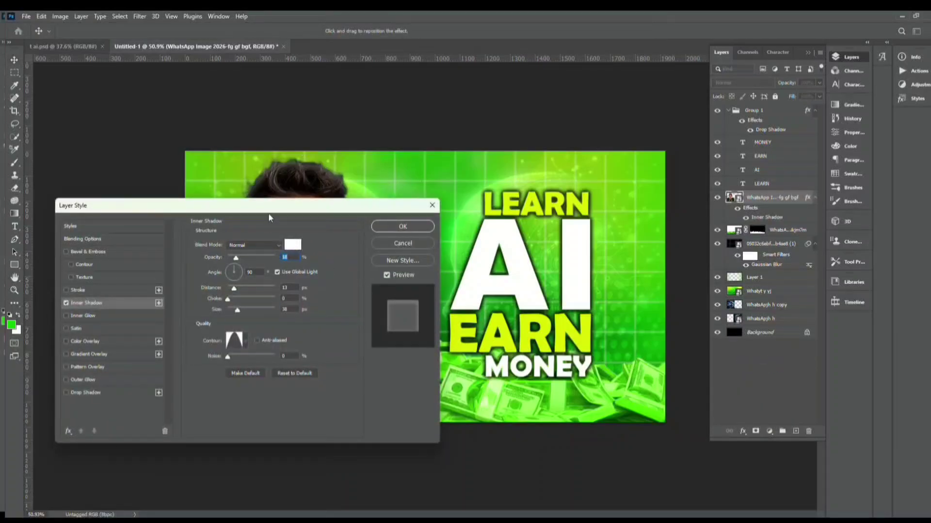
drag(268, 215, 629, 165)
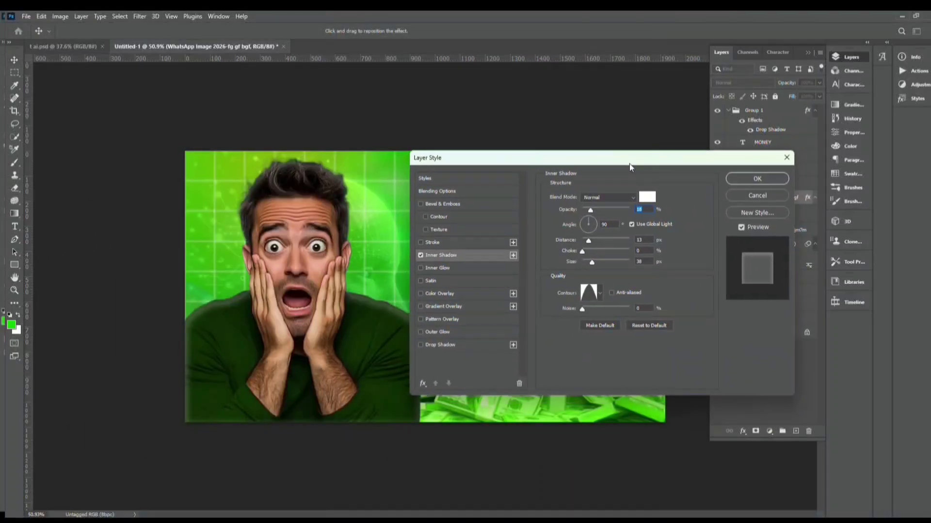
click(639, 194)
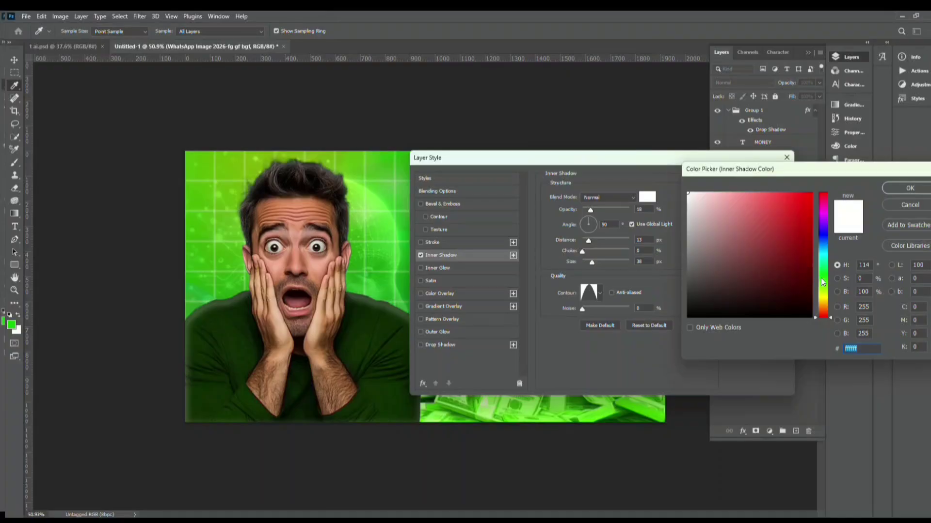
click(823, 285)
click(803, 208)
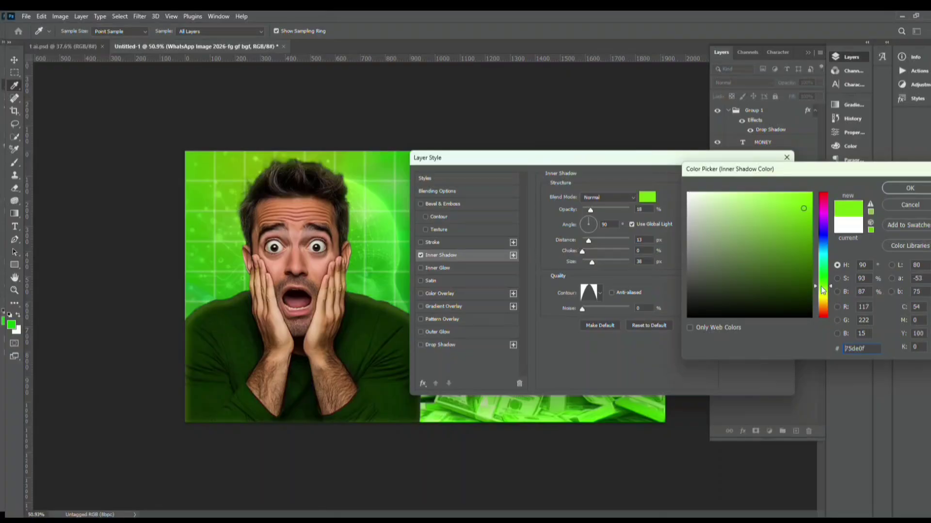
click(908, 189)
drag(595, 210, 588, 211)
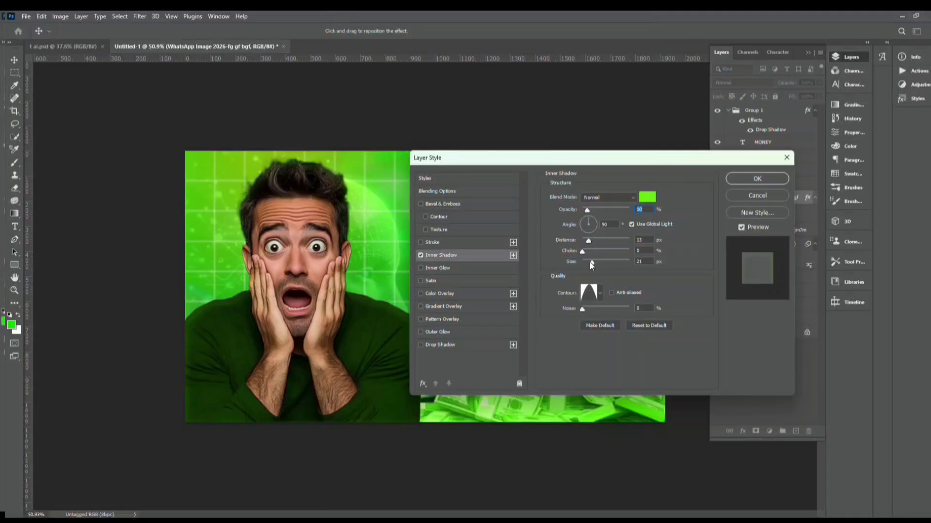
- Add a green inner glow to the man with opacity 0%, choke 35% and size 6 px, and apply the layer style
click(446, 271)
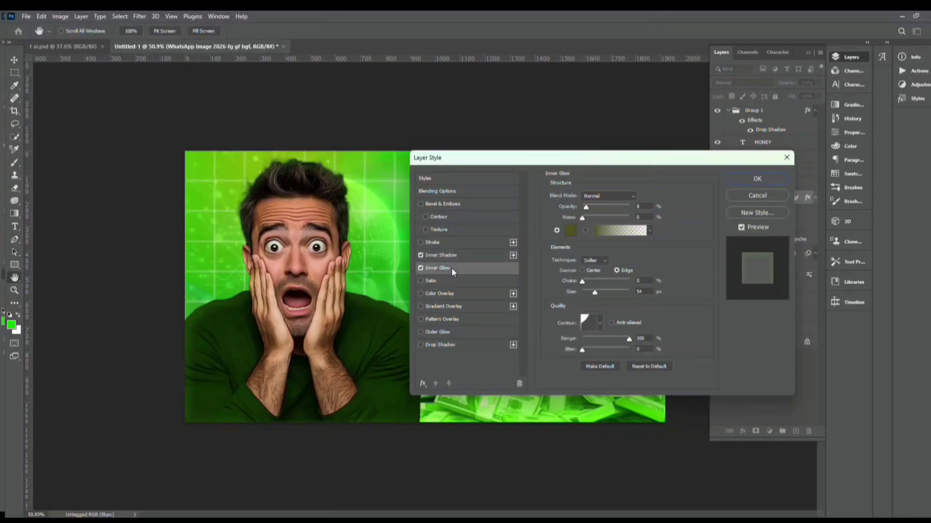
click(570, 230)
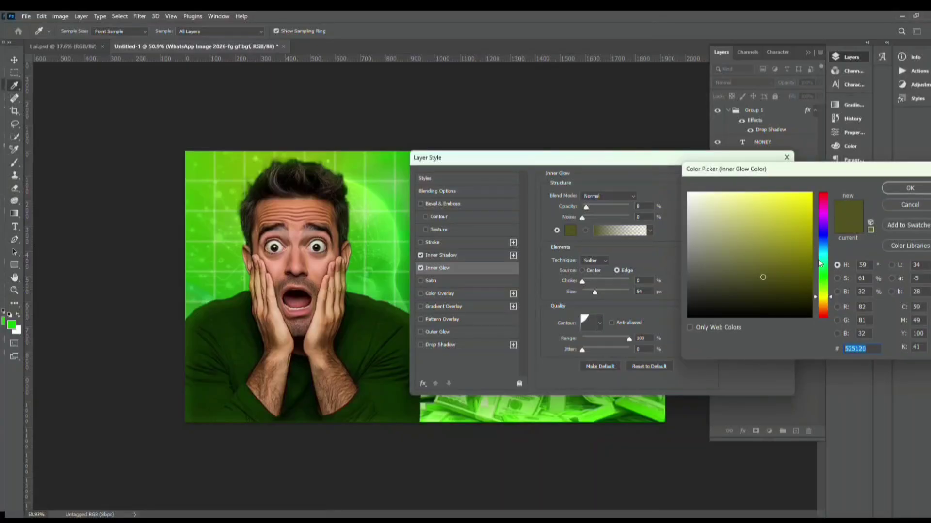
drag(819, 264, 823, 275)
click(792, 248)
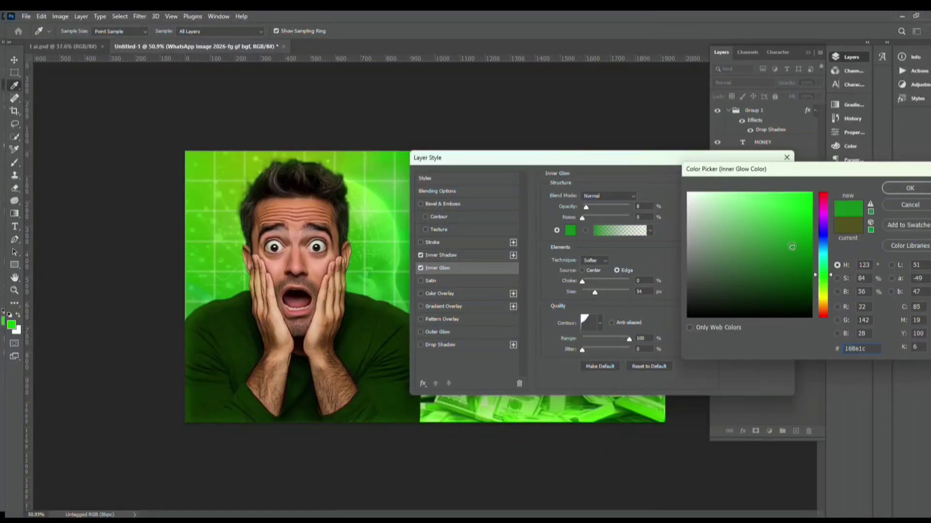
click(910, 188)
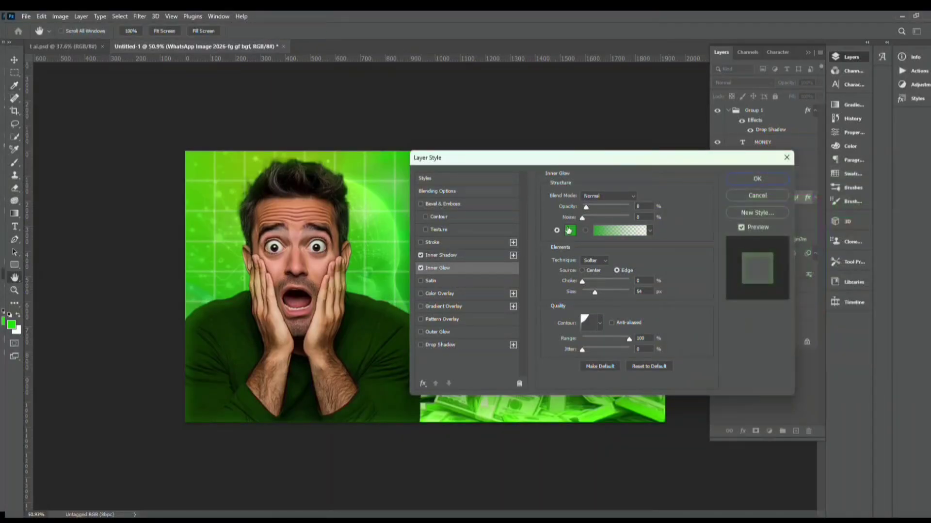
click(583, 207)
mouse_move(583, 281)
mouse_down()
mouse_move(599, 280)
mouse_move(585, 294)
mouse_up()
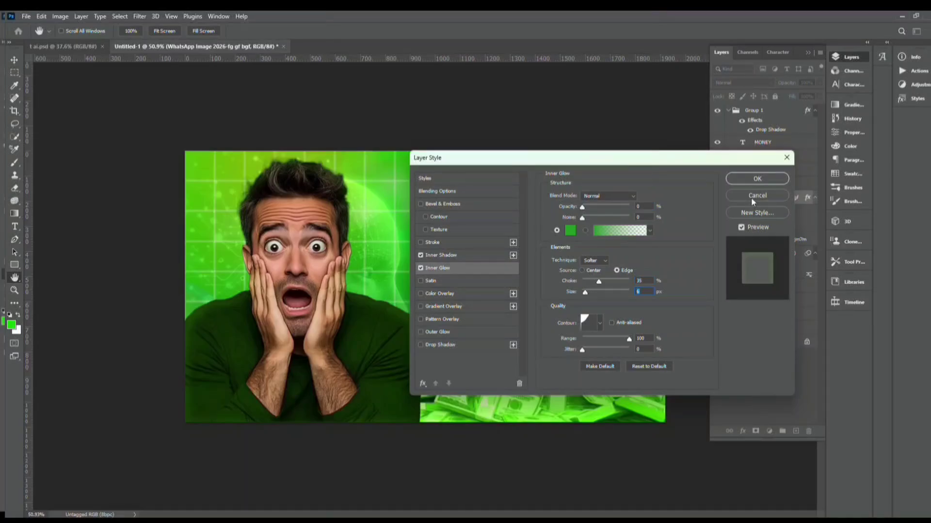
click(741, 228)
click(748, 177)
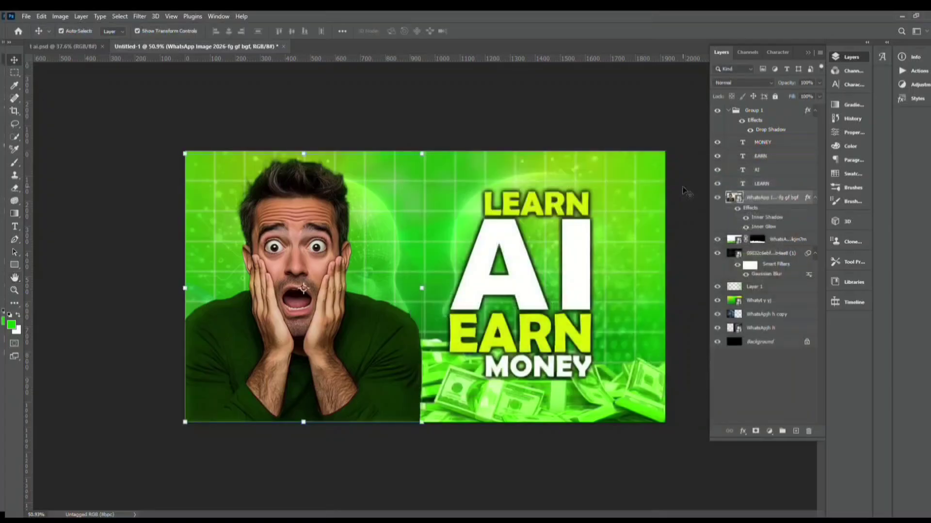
- Place the robotic half-head image from the File Explorer gallery into the thumbnail as the topmost layer
scroll(223, 250, up, 5)
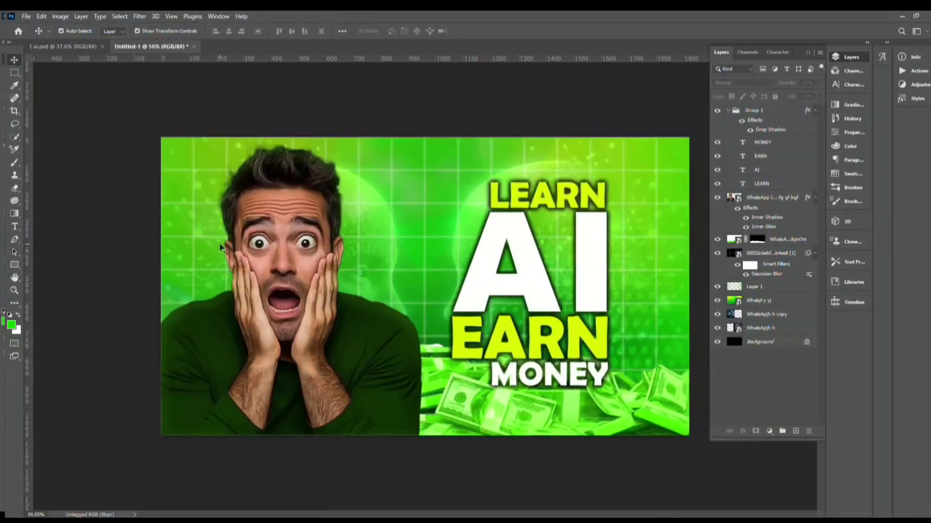
scroll(166, 248, down, 2)
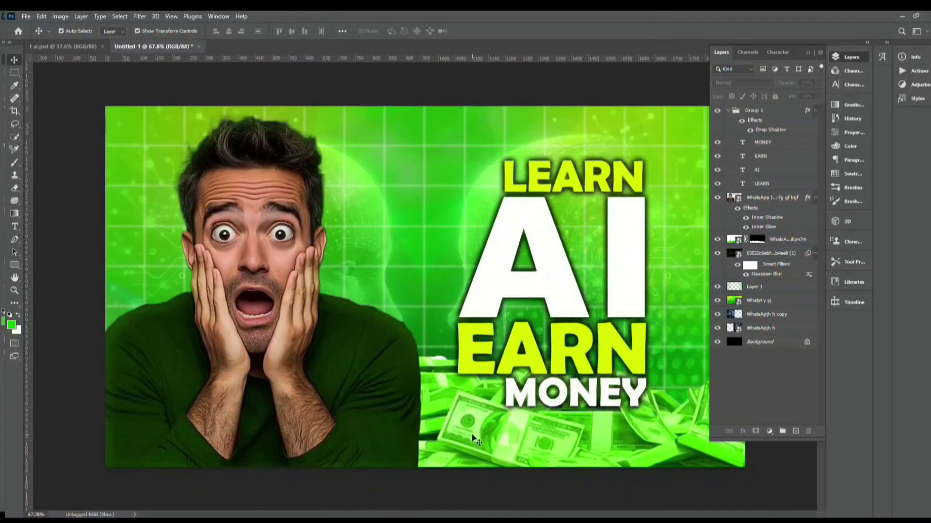
key(alt+Tab)
scroll(273, 239, down, 10)
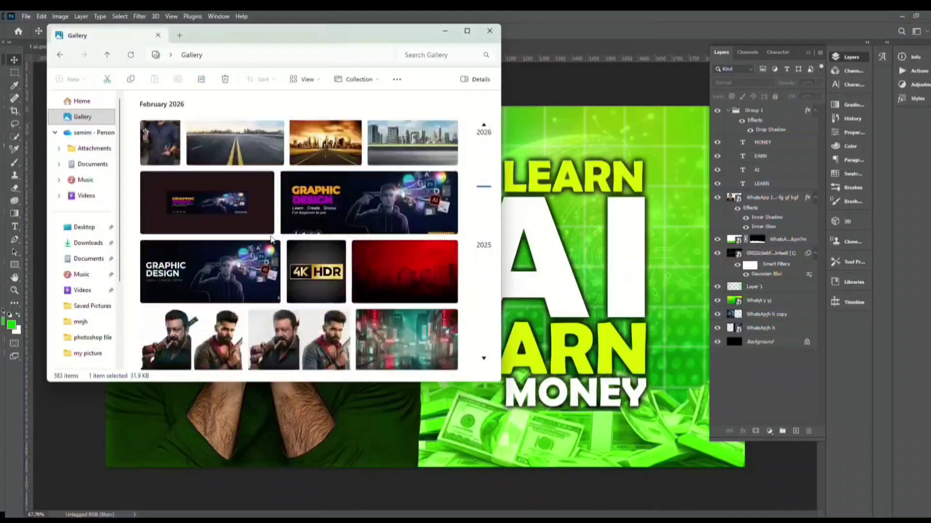
drag(272, 239, 409, 309)
drag(328, 228, 298, 235)
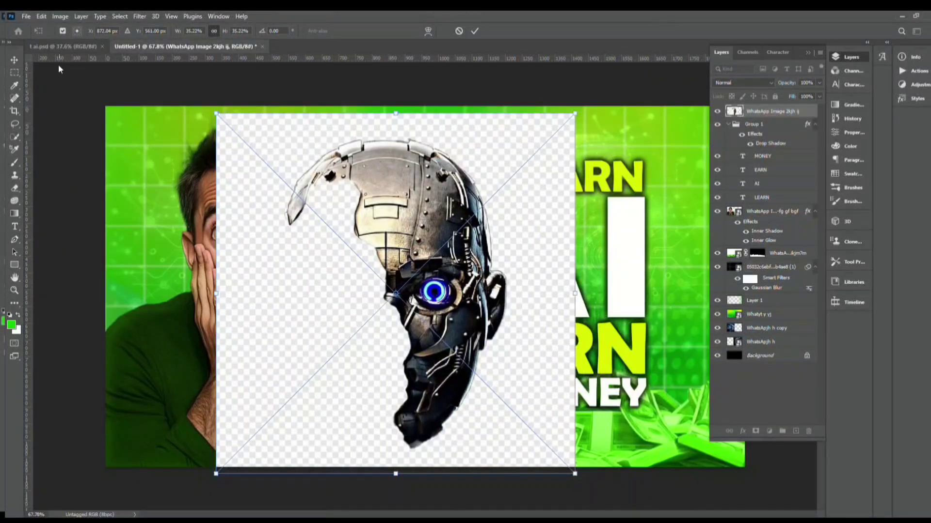
click(15, 59)
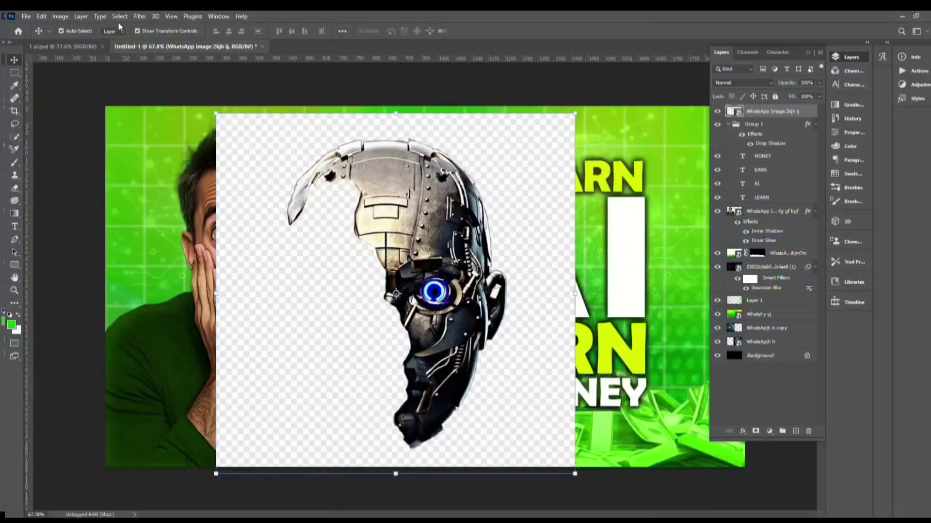
- Select the robotic half-head and mask out its checkerboard background
click(128, 18)
click(140, 130)
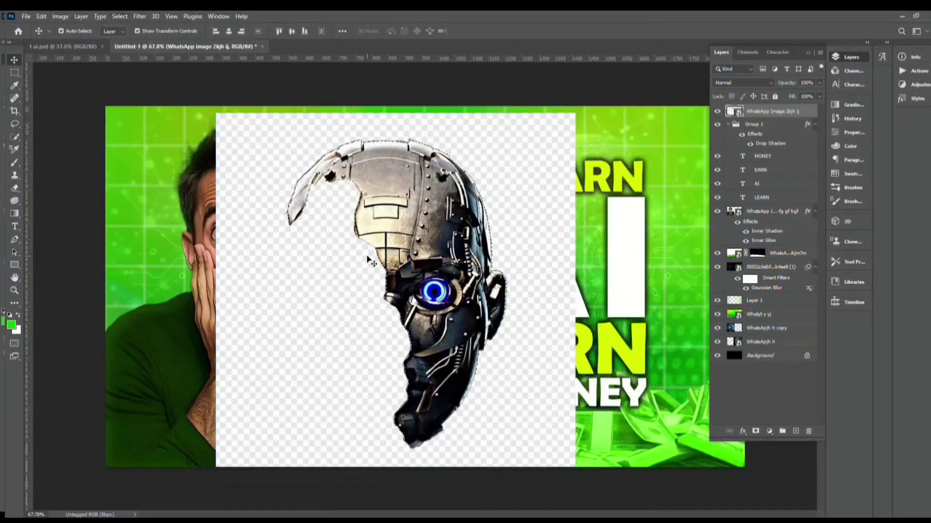
click(756, 432)
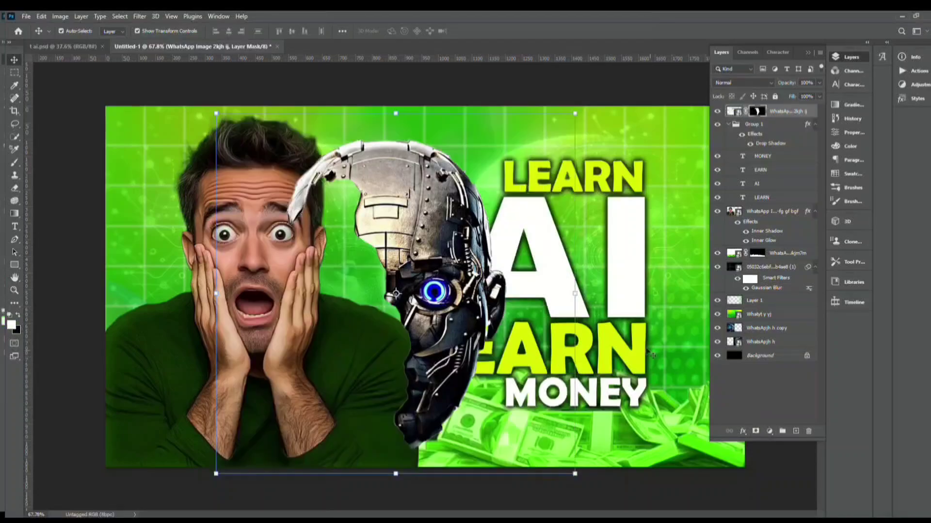
- Scale the robotic half-head down to about 69% and position it over the man's face on the ear side
drag(396, 114, 396, 225)
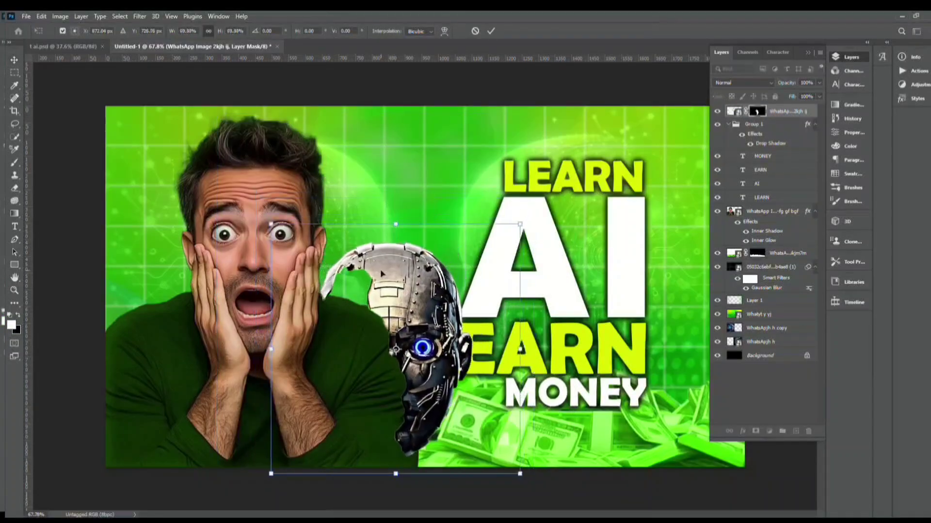
drag(370, 296, 245, 199)
key(Return)
scroll(252, 145, up, 2)
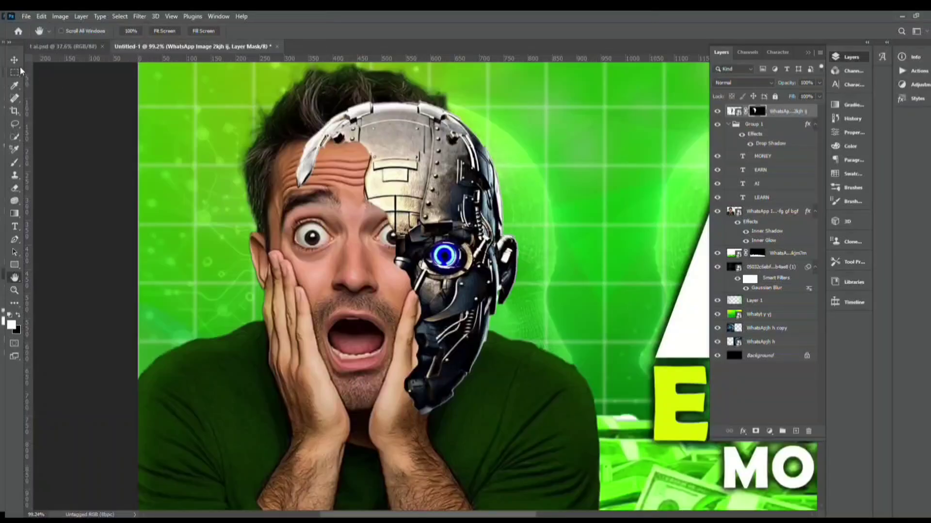
drag(403, 196, 351, 185)
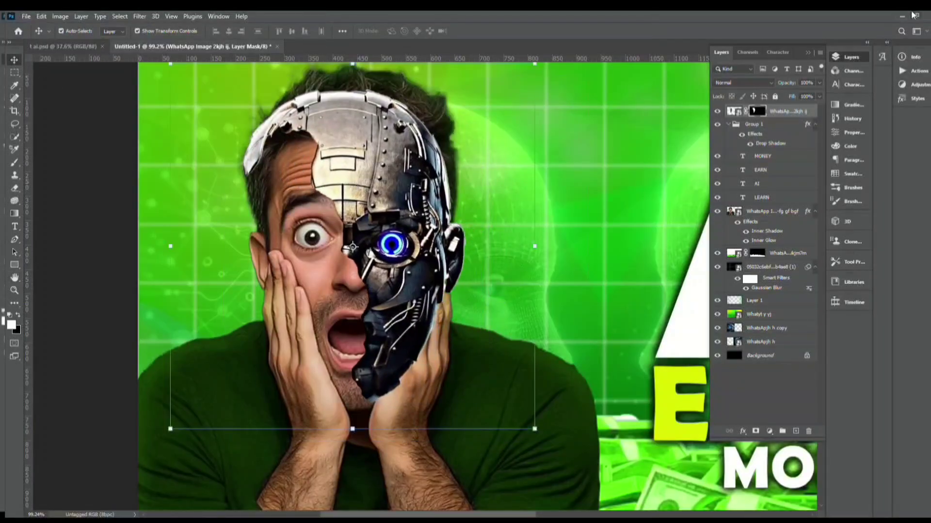
- Lower the robotic head's opacity to 55% to align its blue eye with the man's eye, and restore it to 100%
drag(797, 83, 772, 91)
mouse_move(400, 241)
mouse_down()
mouse_move(393, 233)
mouse_move(402, 231)
mouse_up()
scroll(424, 213, down, 2)
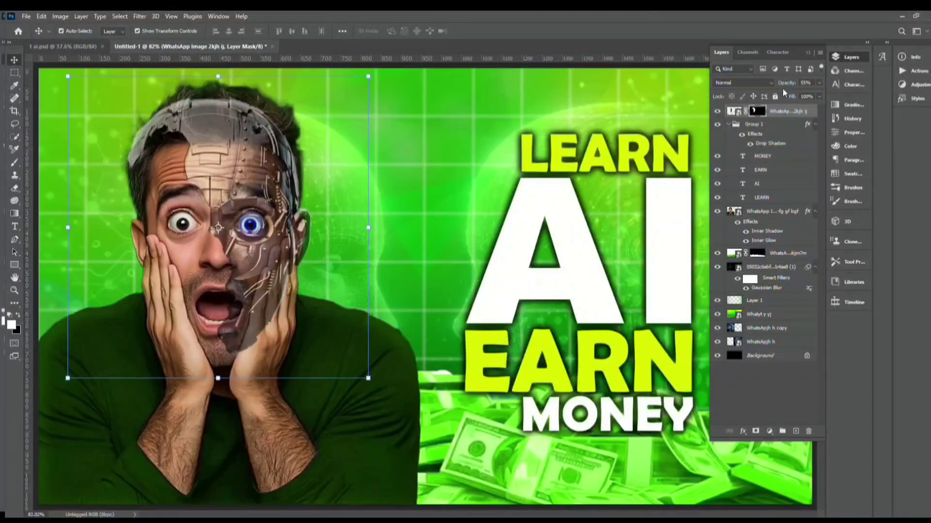
drag(785, 85, 813, 100)
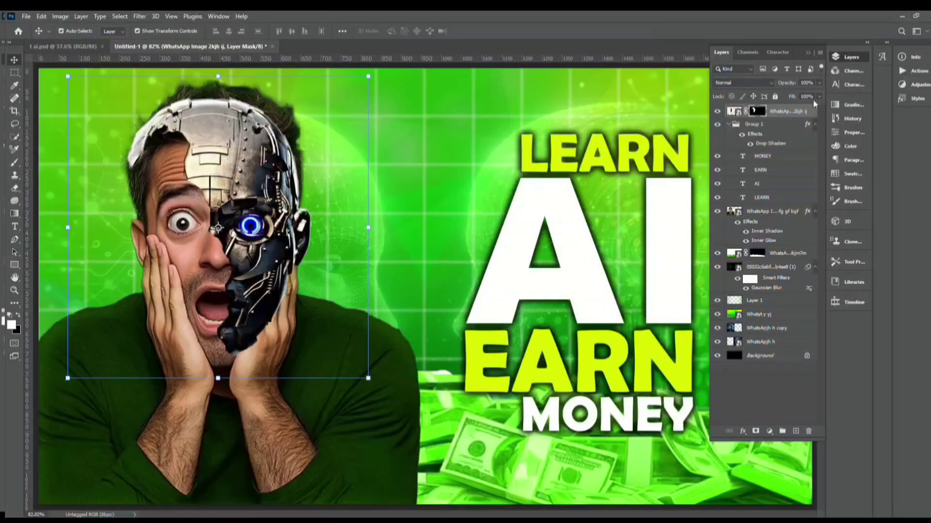
- Convert the masked robotic head into a smart object and hide it behind a black layer mask
right_click(776, 115)
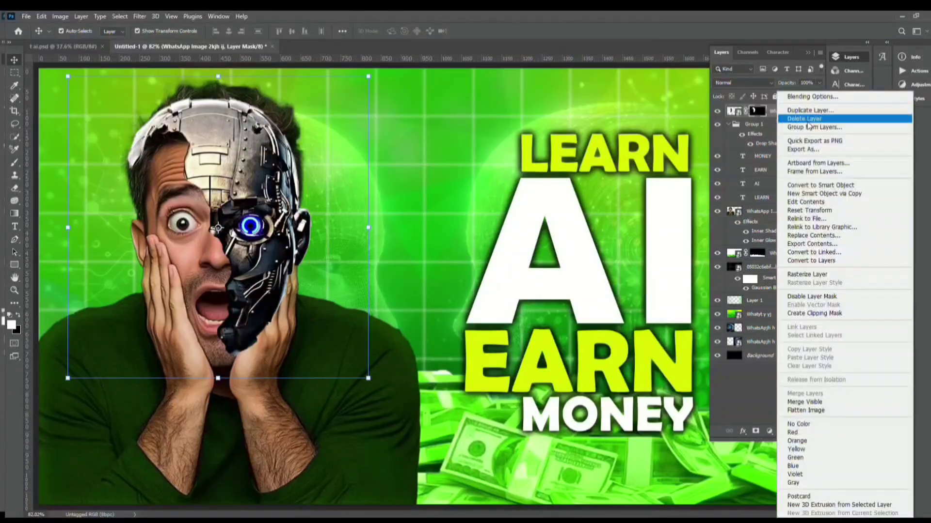
click(807, 185)
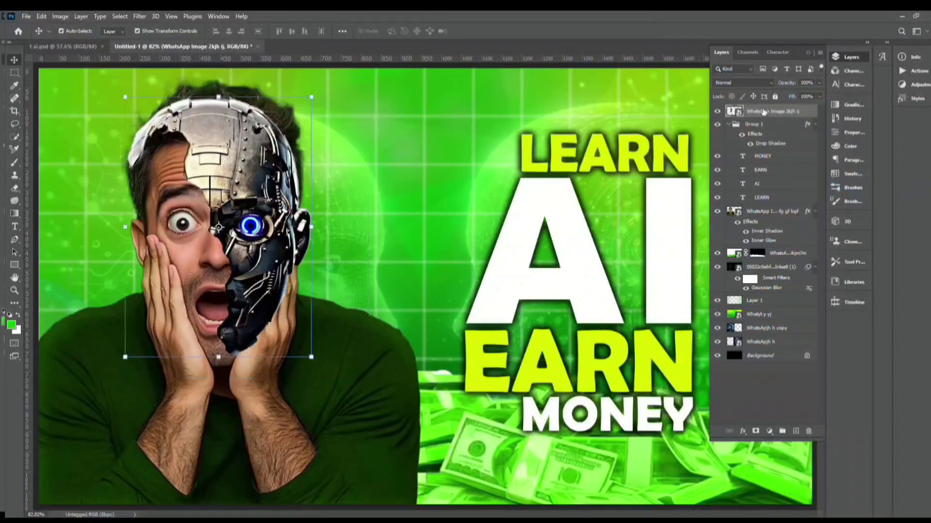
click(756, 431)
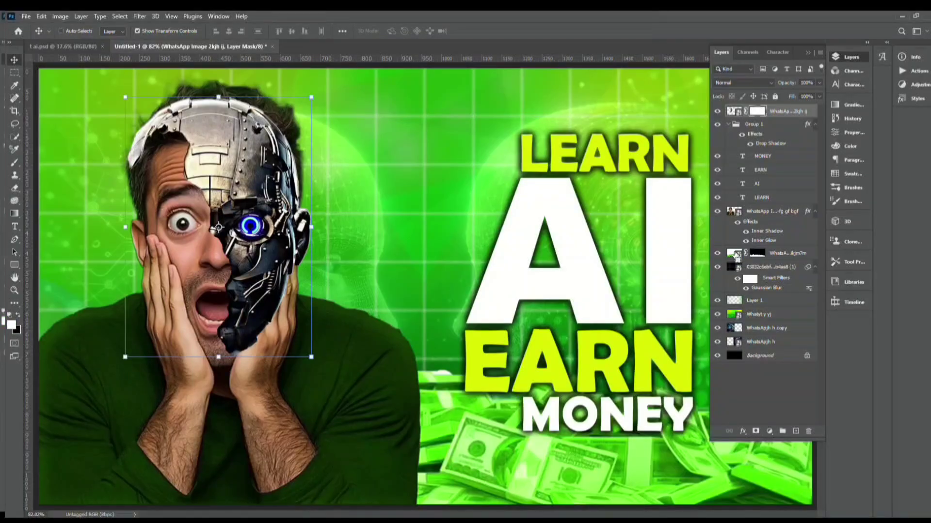
key(ctrl+i)
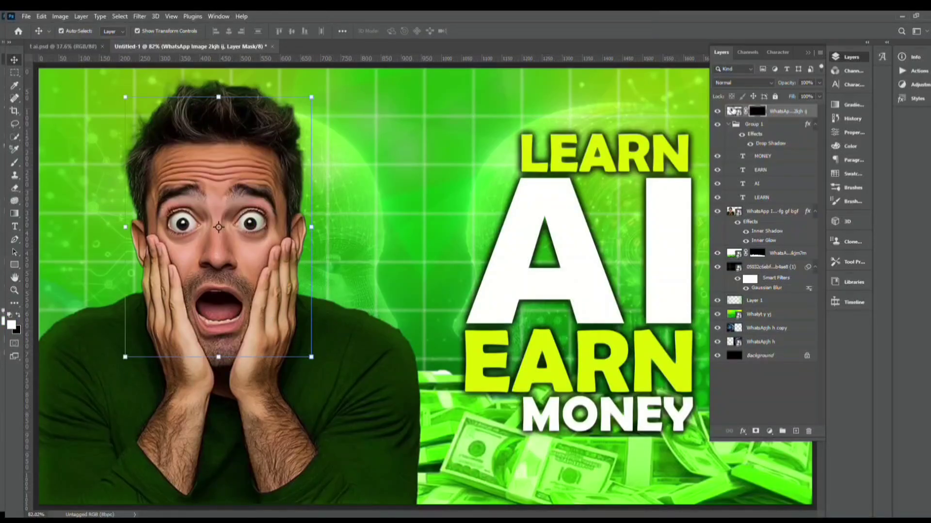
- Paint white on the mask with a soft brush at 42% opacity to reveal the blue robotic eye and brow area
click(16, 161)
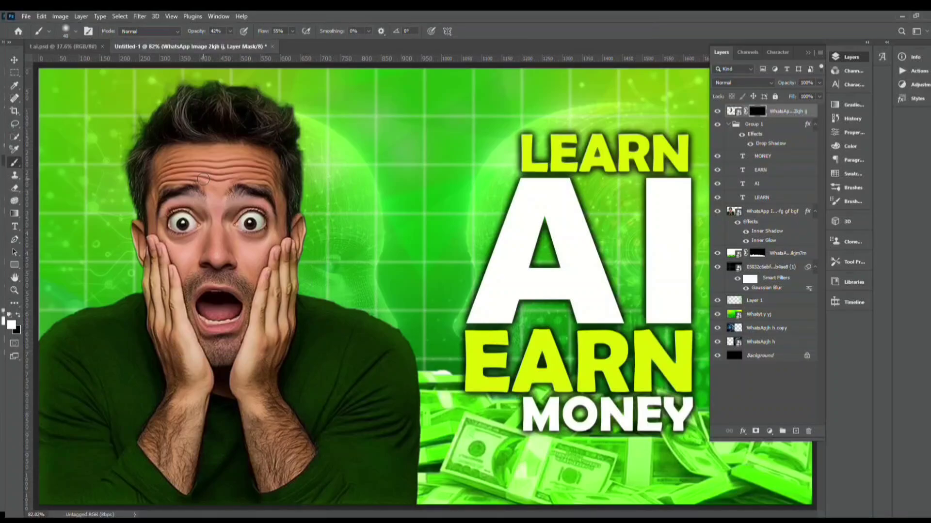
scroll(212, 177, up, 3)
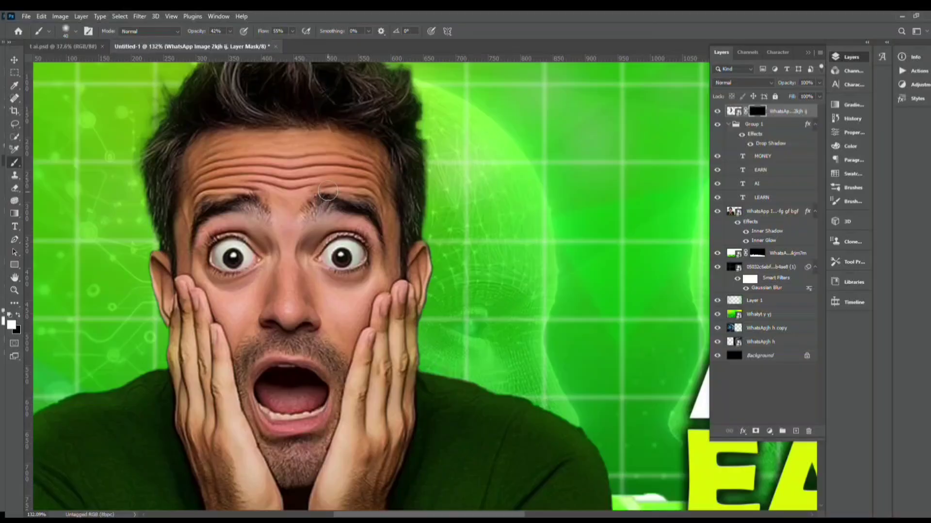
mouse_move(328, 192)
mouse_down()
mouse_move(332, 235)
mouse_move(354, 227)
mouse_move(356, 237)
mouse_move(345, 203)
mouse_move(343, 262)
mouse_up()
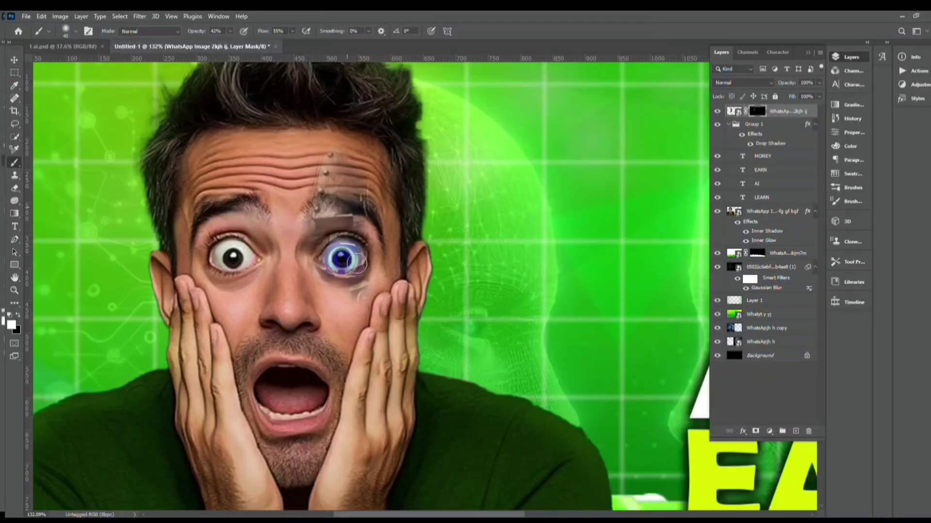
drag(339, 226, 343, 282)
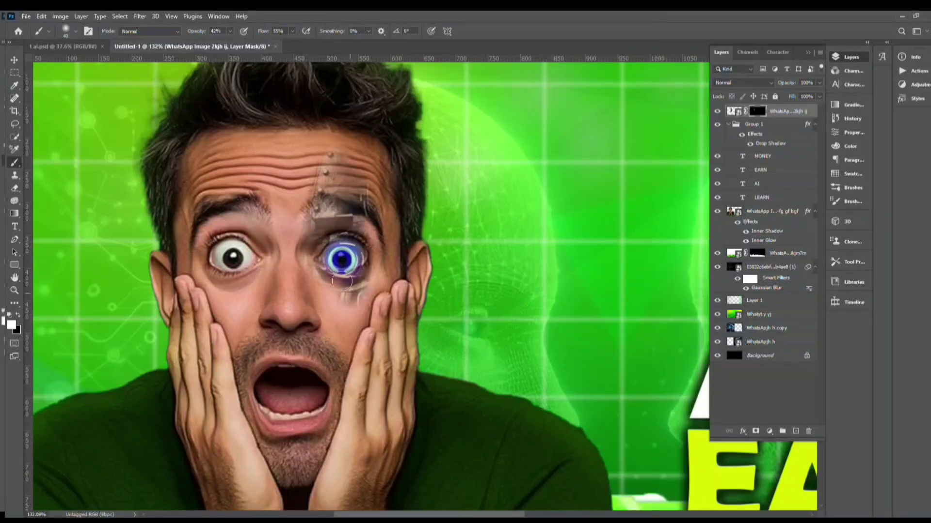
- Raise the brush flow to 74% and opacity to 75%, and paint white on the mask to reveal the metal forehead and cheek
click(293, 32)
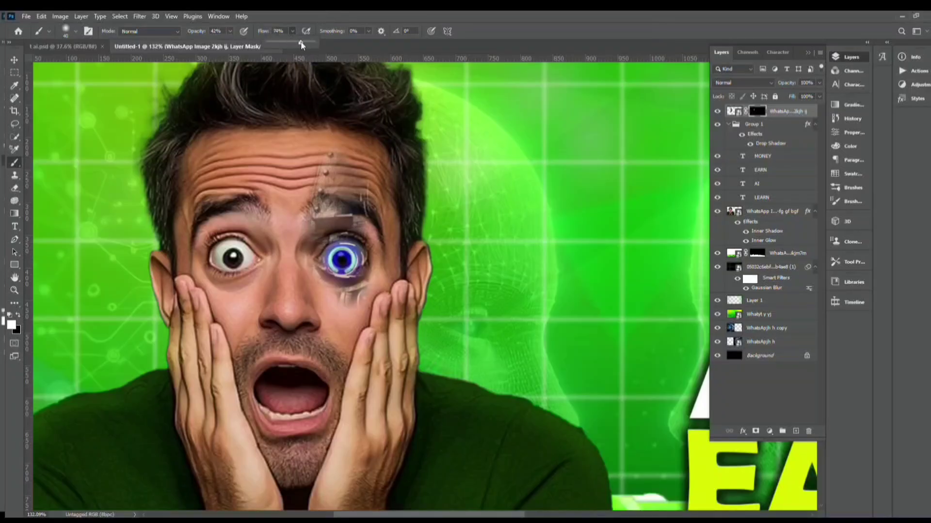
click(229, 31)
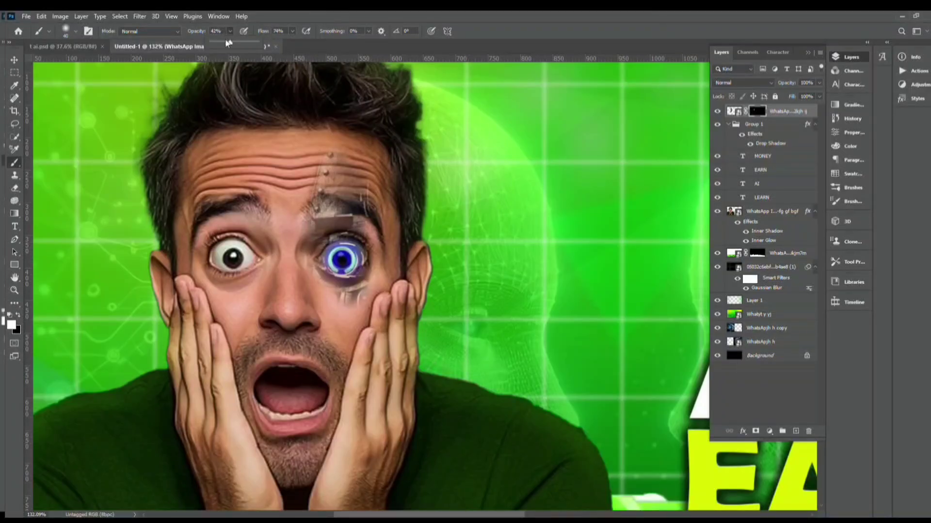
drag(228, 42, 242, 44)
mouse_move(359, 169)
mouse_down()
mouse_move(310, 242)
mouse_move(362, 167)
mouse_move(390, 194)
mouse_move(344, 332)
mouse_up()
- Paint white on the mask around the blue eye to bring out the metal on the temple and upper cheek near the fingers
scroll(327, 293, up, 3)
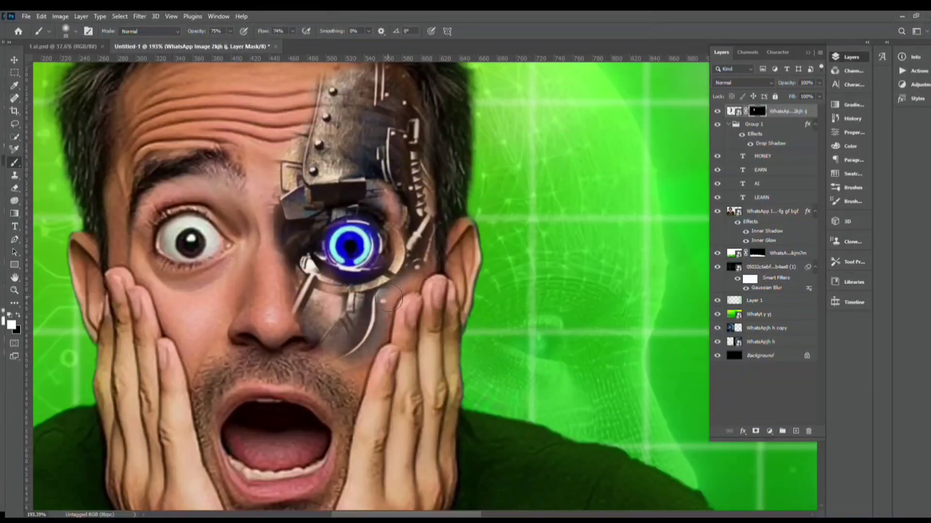
scroll(389, 298, up, 3)
scroll(395, 284, up, 3)
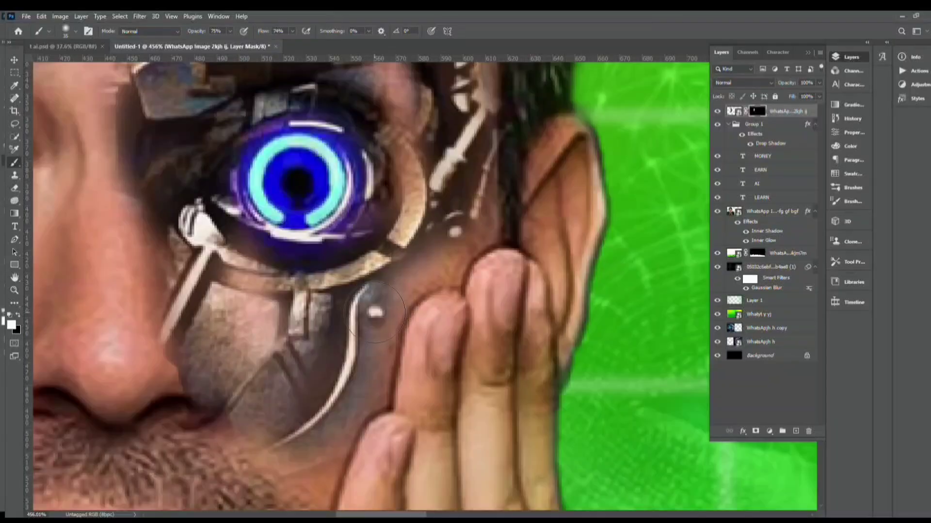
mouse_move(396, 279)
mouse_down()
mouse_move(467, 244)
mouse_move(480, 186)
mouse_move(468, 146)
mouse_move(346, 231)
mouse_move(378, 110)
mouse_move(359, 186)
mouse_move(334, 130)
mouse_move(297, 193)
mouse_move(301, 208)
mouse_move(333, 143)
mouse_move(415, 92)
mouse_move(346, 108)
mouse_move(469, 100)
mouse_move(463, 73)
mouse_move(409, 212)
mouse_move(281, 387)
mouse_move(230, 326)
mouse_move(241, 333)
mouse_move(238, 256)
mouse_move(222, 297)
mouse_move(230, 314)
mouse_move(171, 224)
mouse_move(212, 295)
mouse_move(185, 230)
mouse_move(226, 287)
mouse_move(281, 267)
mouse_up()
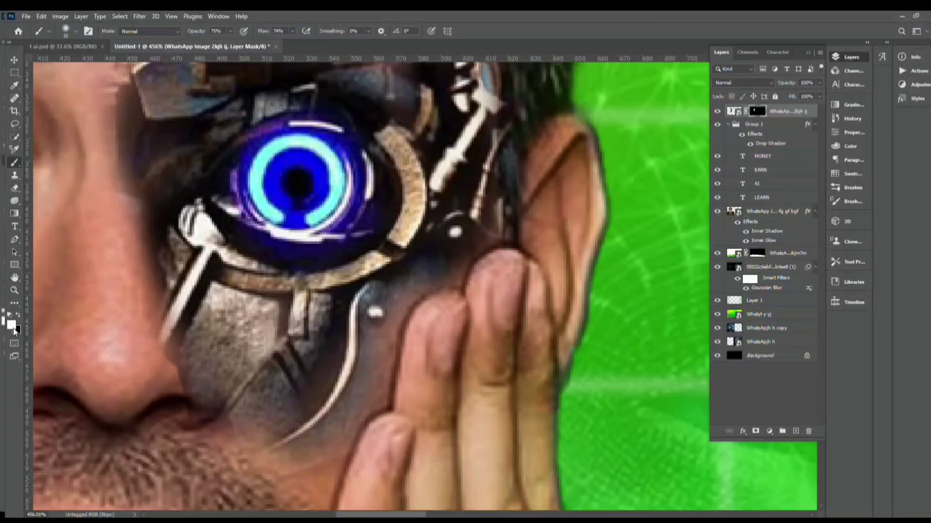
- Paint black on the mask along the nose and mouth to restore the man's skin at the edge of the robotic half
key(x)
mouse_move(114, 311)
mouse_down()
mouse_move(176, 314)
mouse_move(152, 312)
mouse_move(165, 386)
mouse_move(136, 338)
mouse_up()
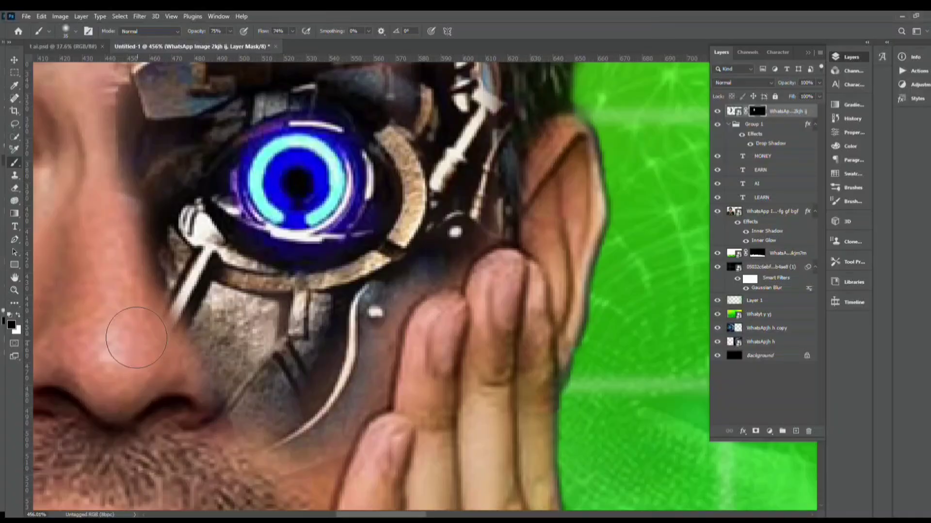
scroll(136, 338, down, 4)
scroll(228, 239, up, 3)
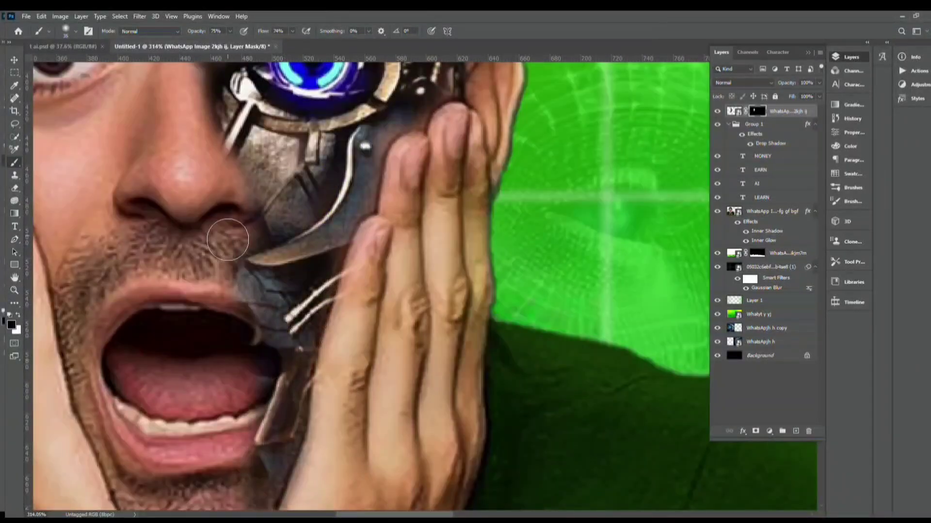
drag(228, 239, 234, 262)
drag(250, 410, 265, 450)
scroll(253, 310, down, 4)
- Paint white on the mask across the upper forehead to extend the metal plates toward the hairline
key(x)
mouse_move(238, 143)
mouse_down()
mouse_move(286, 89)
mouse_move(310, 109)
mouse_up()
drag(250, 79, 288, 81)
scroll(297, 115, down, 2)
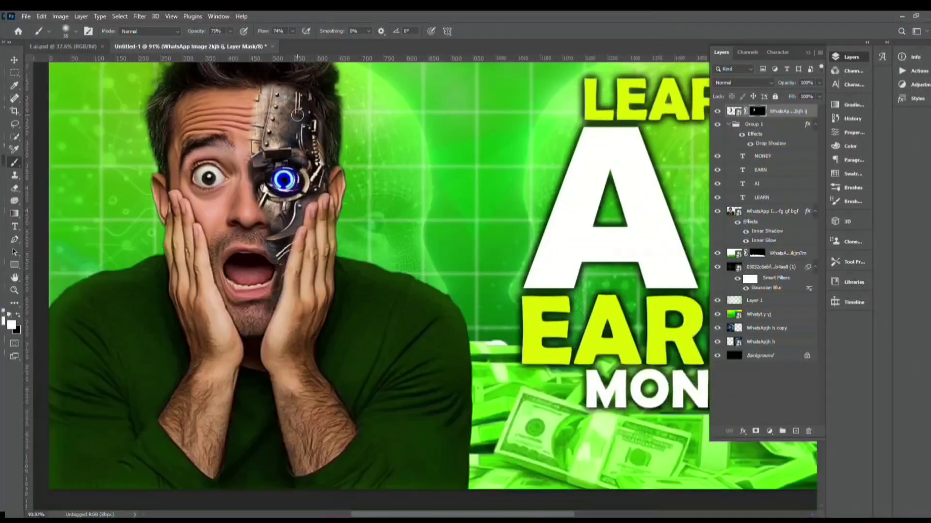
scroll(297, 115, down, 1)
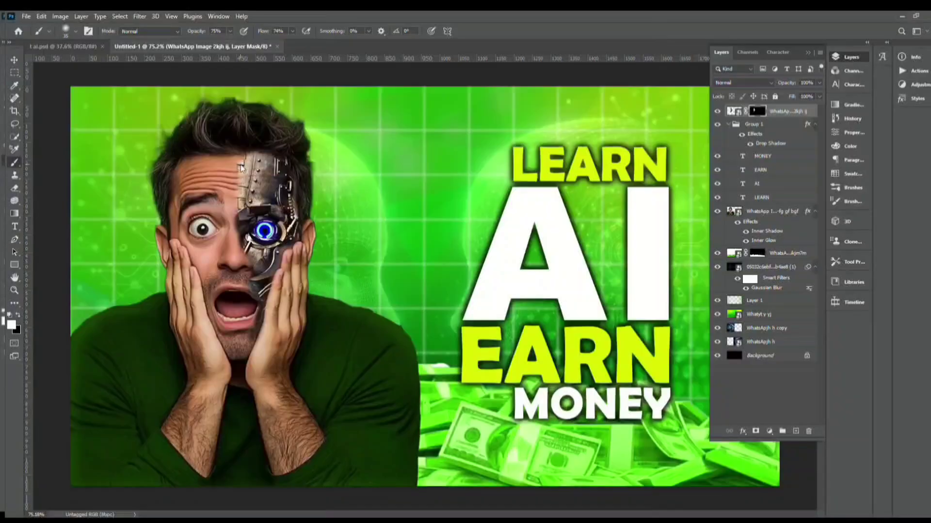
scroll(428, 284, down, 1)
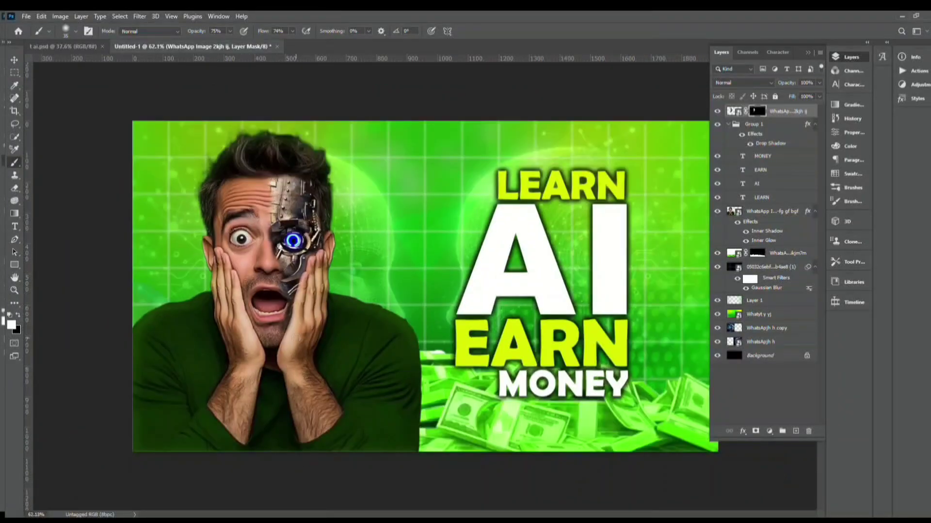
- Nudge the robotic face layer upward about 14 pixels so its eye lines up with the man's other eye
click(15, 61)
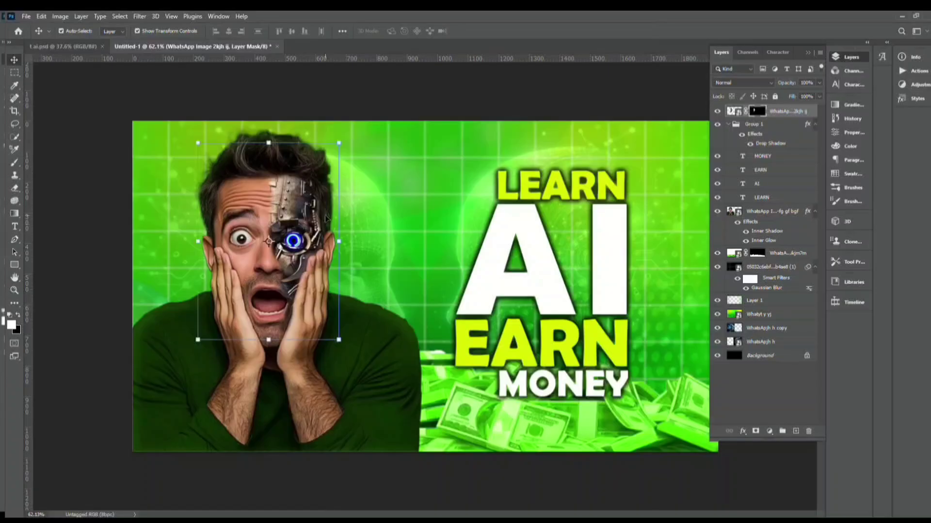
scroll(371, 274, up, 2)
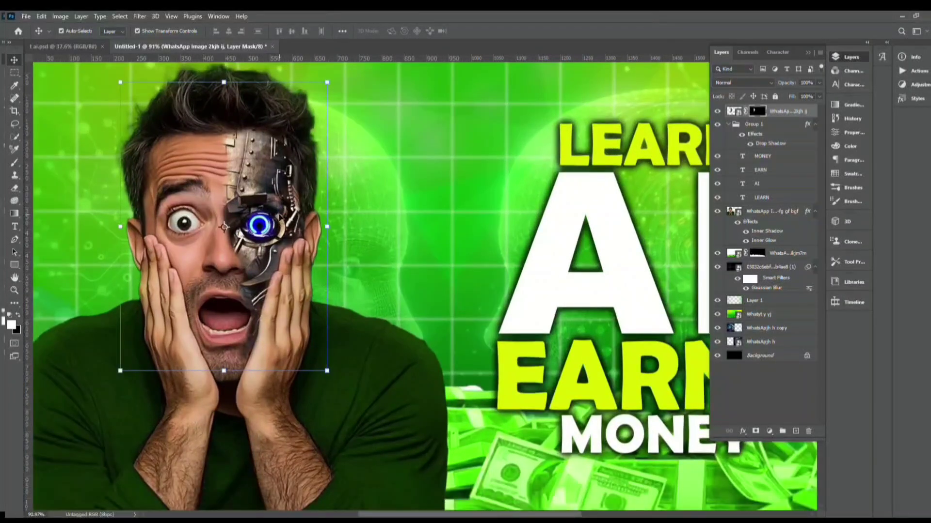
key(Up)
key(Up)
key(Up)
key(Up)
key(Up)
key(Up)
key(Up)
key(Up)
key(Up)
key(Up)
key(Up)
key(Up)
key(Up)
key(Up)
key(Up)
key(Up)
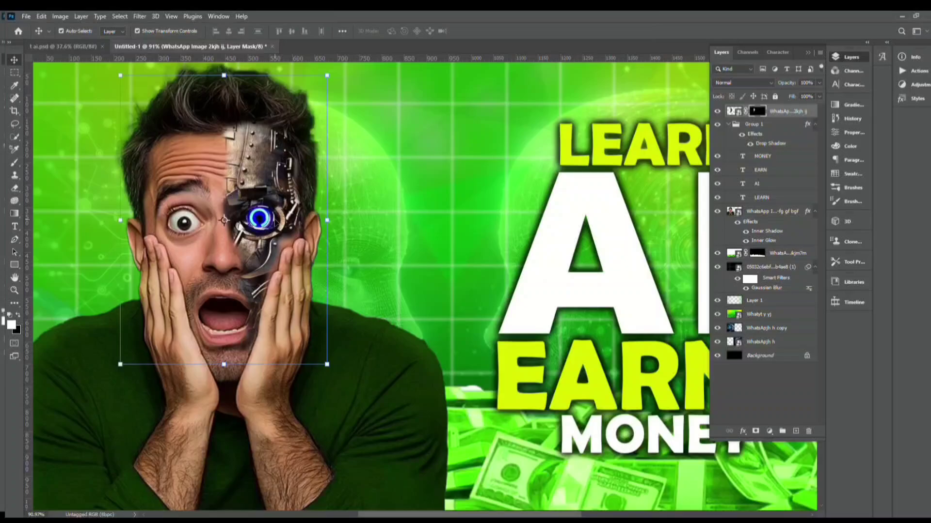
key(Down)
key(Down)
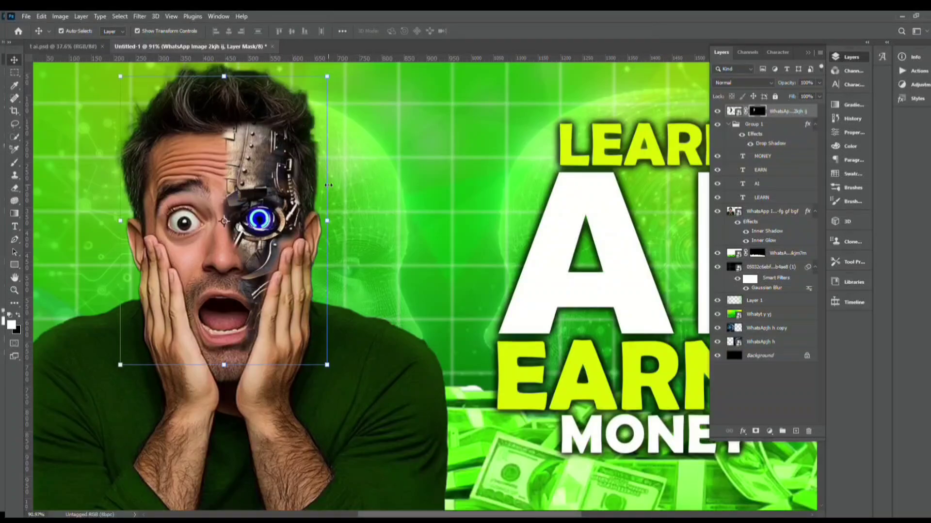
- Paint black on the mask along the hairline and temple so the man's hair covers the top edge of the metal plates
click(21, 159)
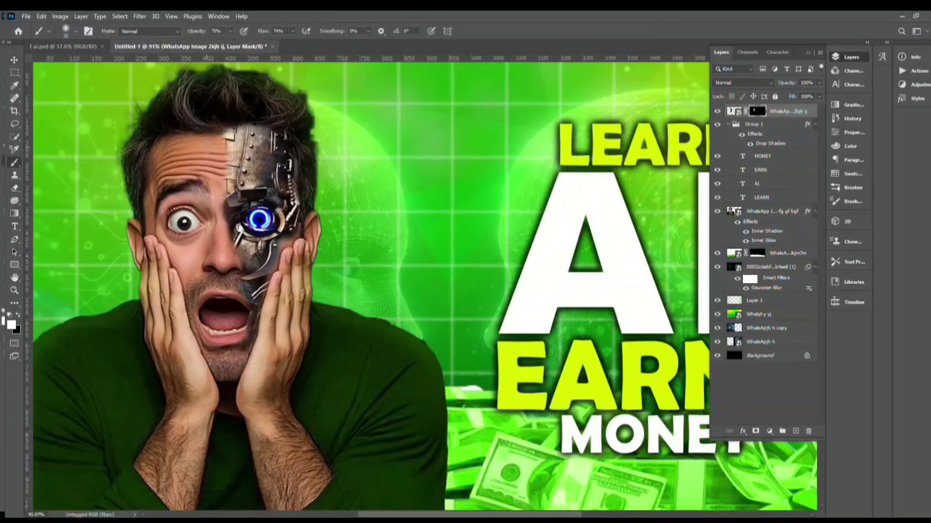
scroll(245, 167, up, 2)
scroll(245, 167, up, 3)
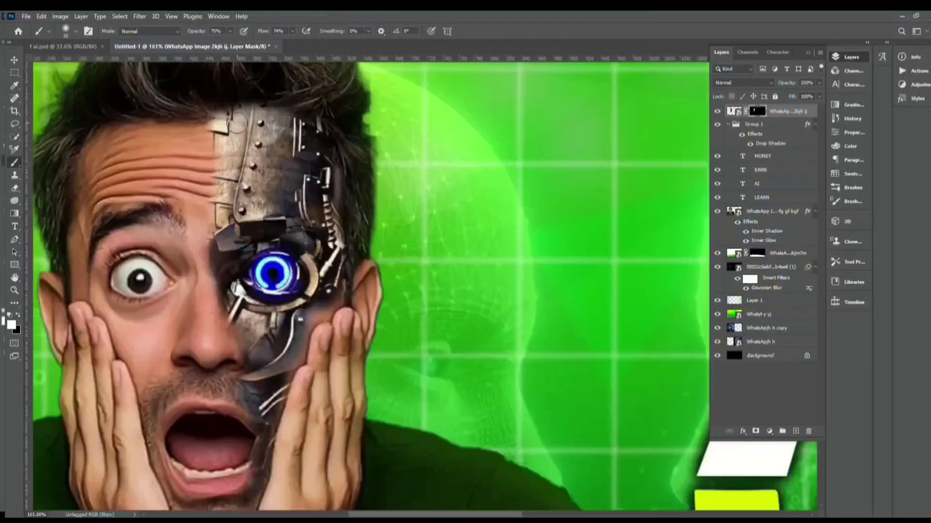
key(x)
mouse_move(238, 121)
mouse_down()
mouse_move(272, 101)
mouse_move(305, 100)
mouse_move(230, 105)
mouse_move(329, 117)
mouse_move(303, 121)
mouse_up()
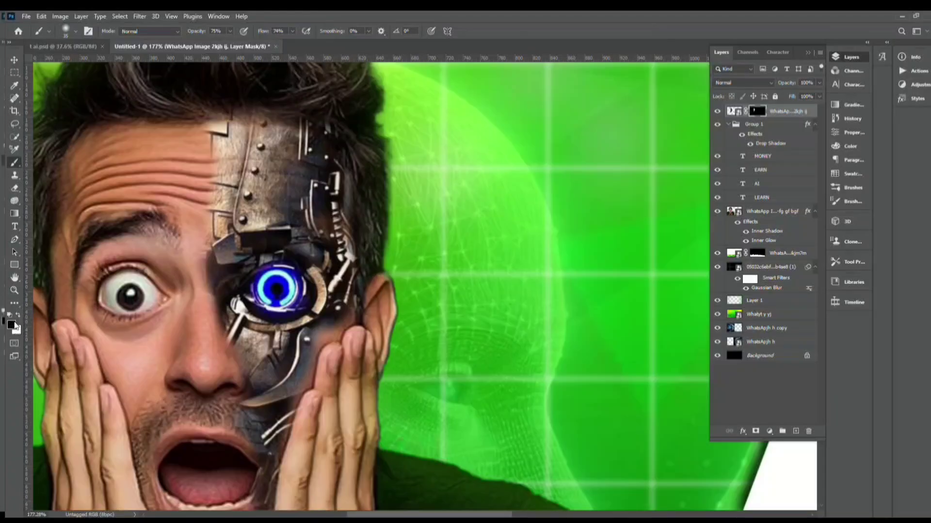
mouse_move(228, 119)
mouse_down()
mouse_move(317, 131)
mouse_move(364, 158)
mouse_up()
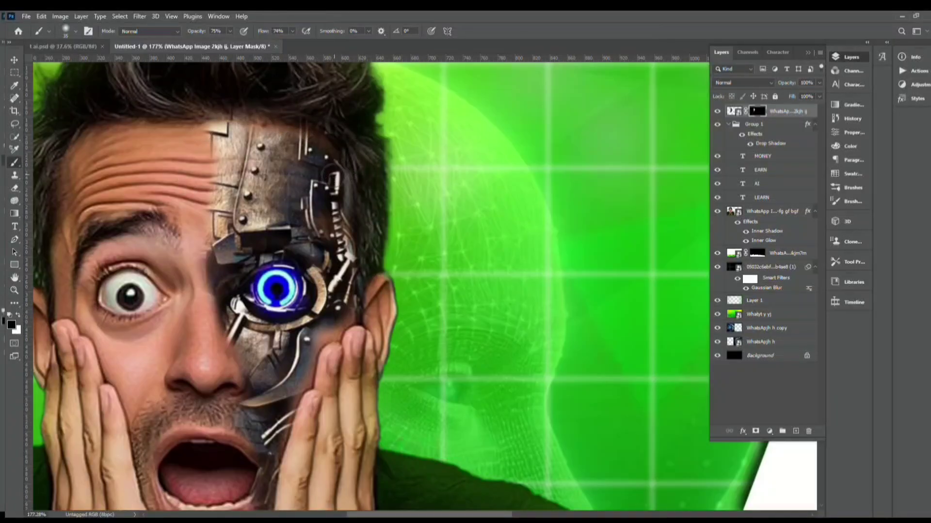
- Paint white on the mask to refine the forehead plates and fill the metal cheek up to the man's fingers
key(x)
mouse_move(236, 125)
mouse_down()
mouse_move(286, 131)
mouse_move(329, 158)
mouse_move(319, 140)
mouse_up()
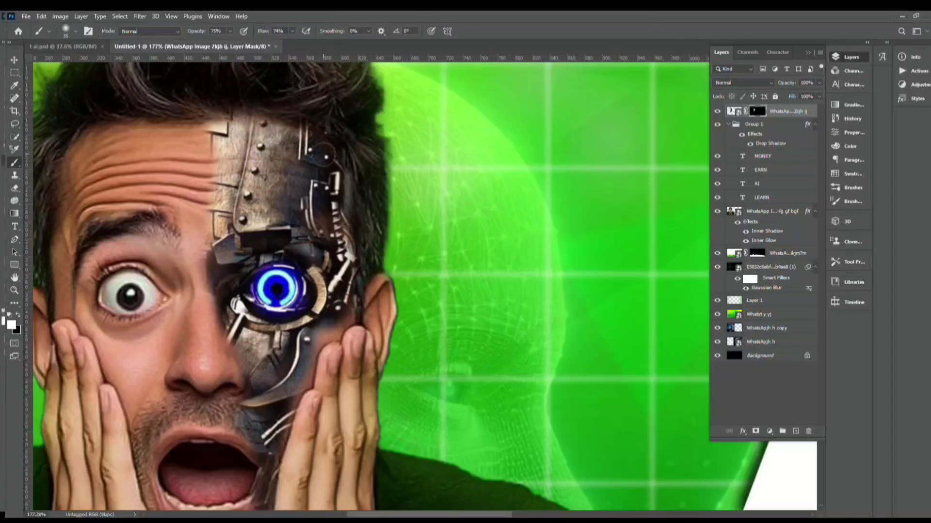
scroll(340, 328, up, 3)
scroll(383, 316, down, 5)
scroll(345, 312, up, 5)
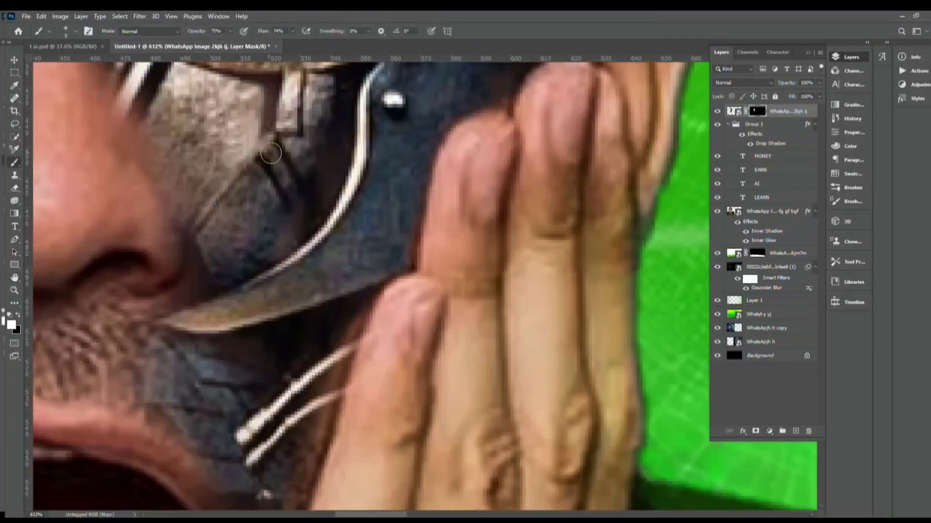
scroll(330, 339, down, 5)
scroll(272, 266, up, 2)
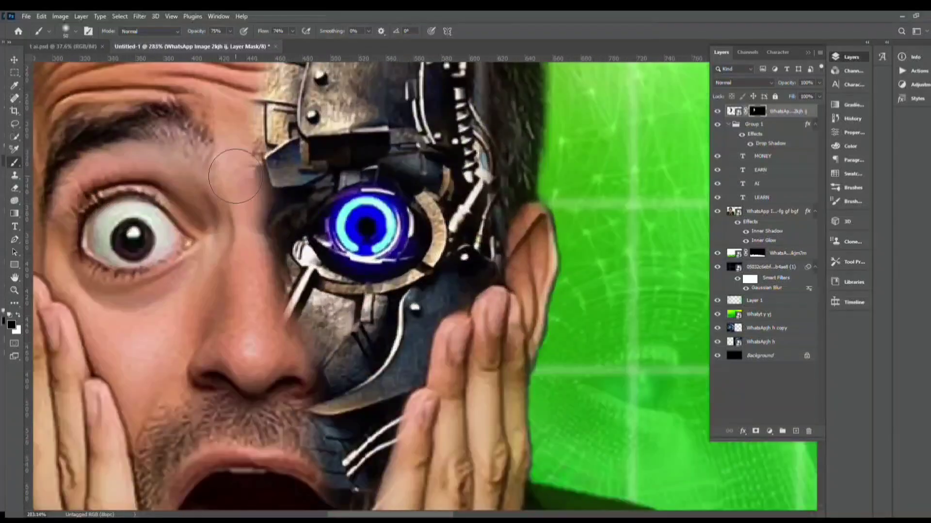
scroll(238, 222, down, 6)
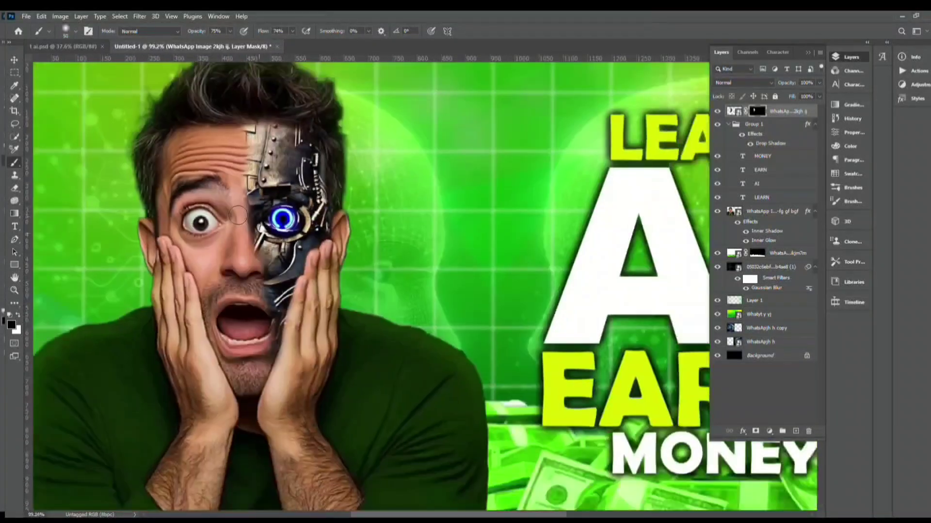
- Deselect the layer and examine the blended robotic face up close and within the whole thumbnail
key(v)
scroll(290, 260, up, 1)
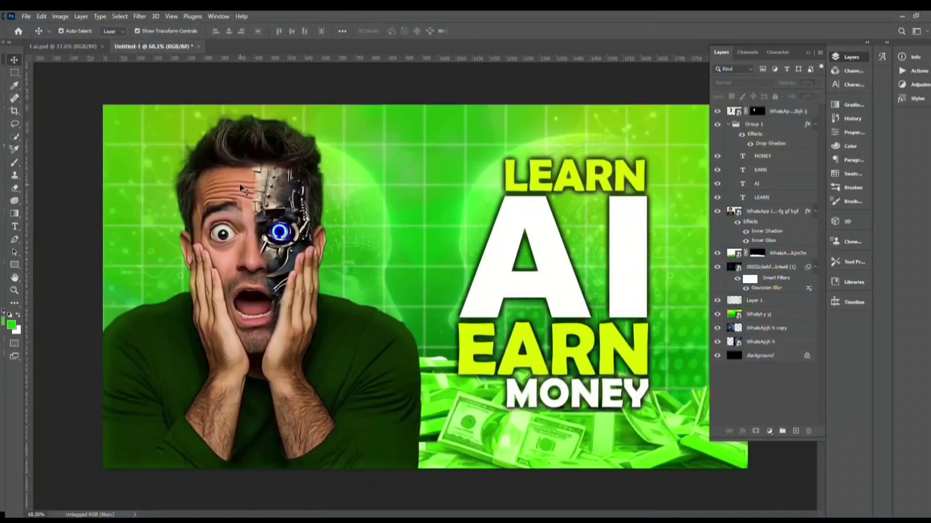
scroll(291, 260, up, 2)
scroll(284, 256, down, 1)
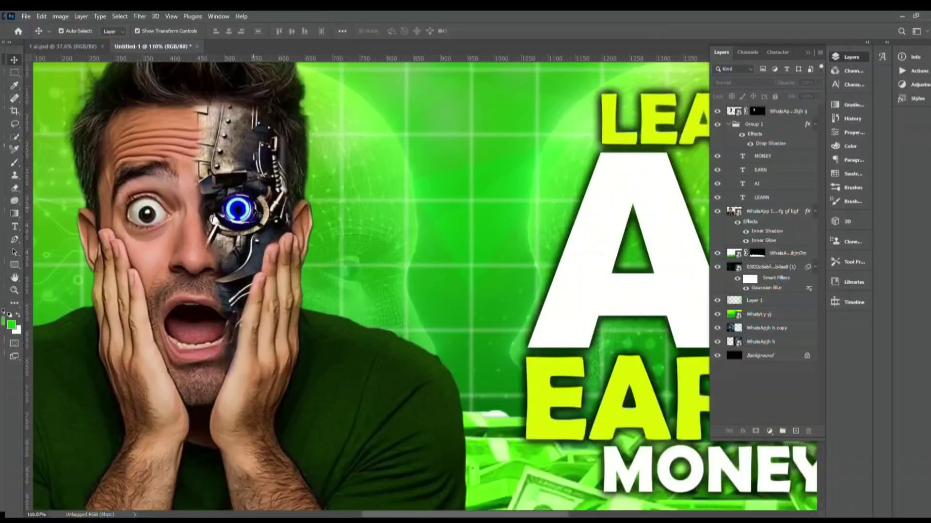
scroll(257, 213, down, 1)
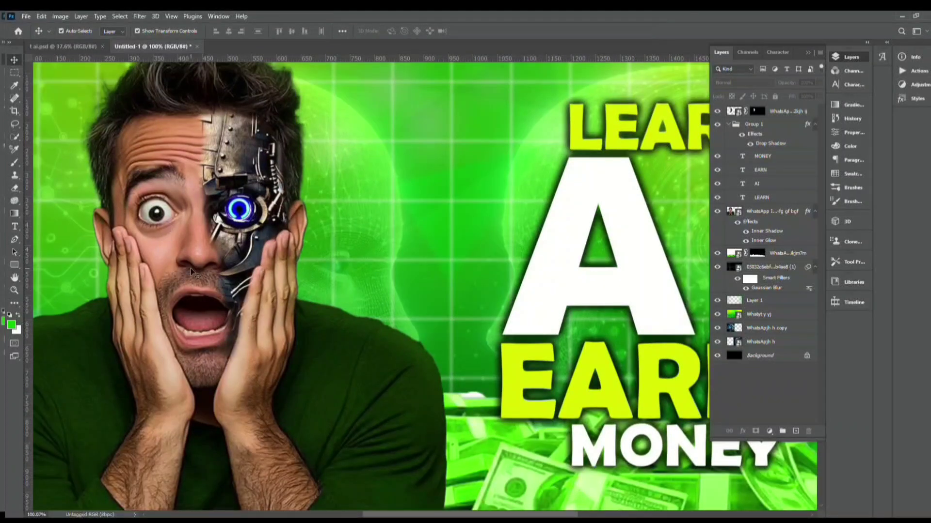
scroll(250, 210, down, 3)
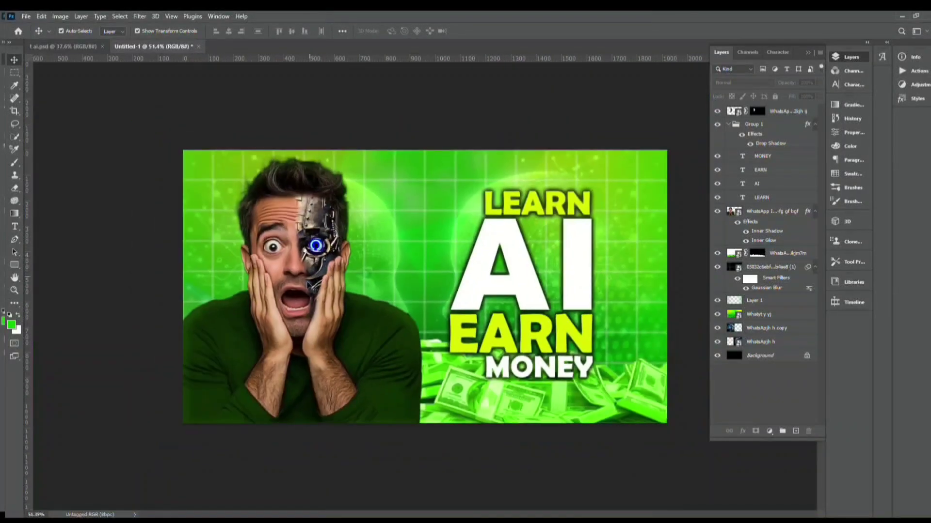
scroll(315, 264, down, 1)
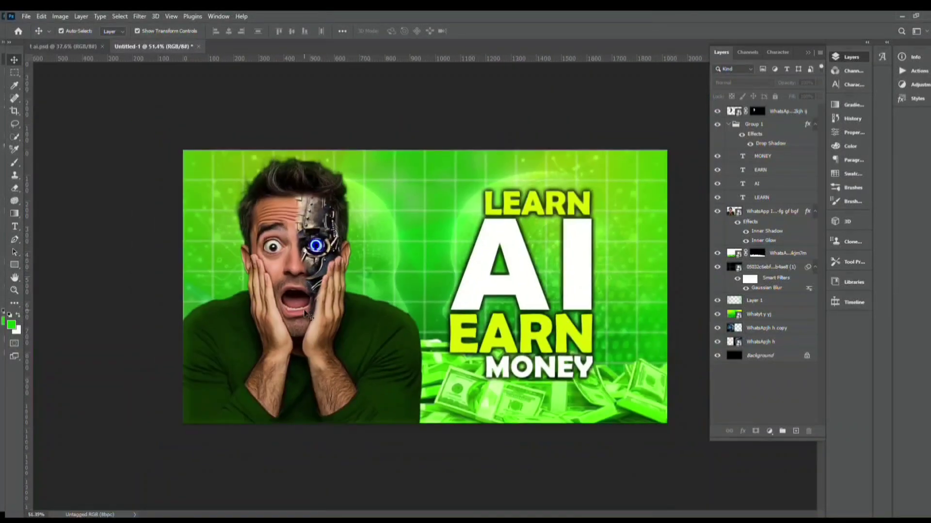
- Select and collapse the LEARN AI EARN MONEY title group, and nudge the whole title upward and to the right
click(528, 208)
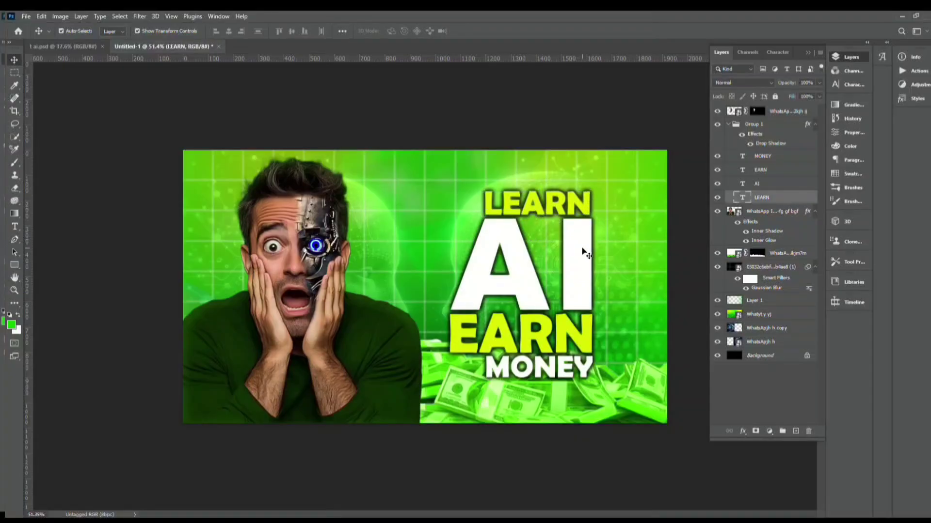
shift+click(583, 252)
click(735, 125)
click(728, 124)
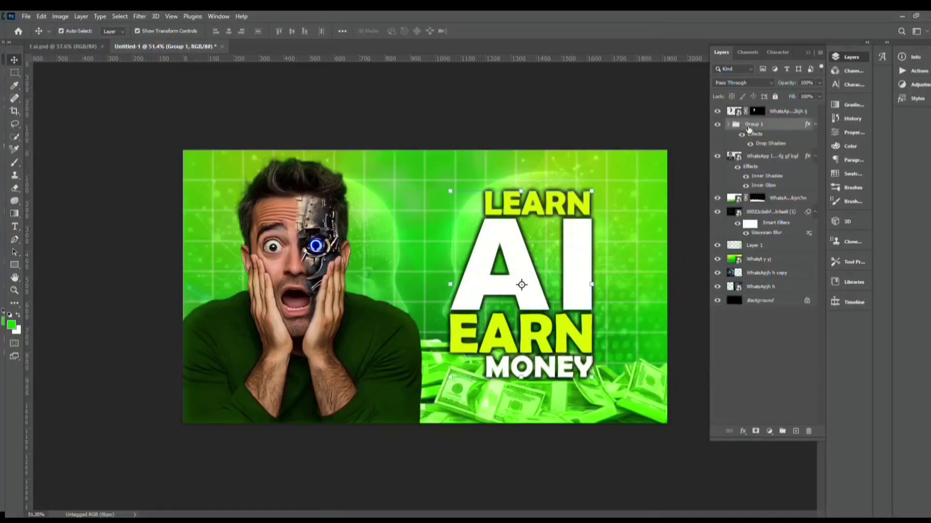
key(Up)
key(Up)
key(Up)
key(Up)
key(Up)
key(Up)
key(Up)
key(Up)
key(Up)
key(Up)
key(Up)
key(Up)
key(Up)
key(Up)
key(Up)
key(Up)
key(Up)
key(Up)
key(Up)
key(Up)
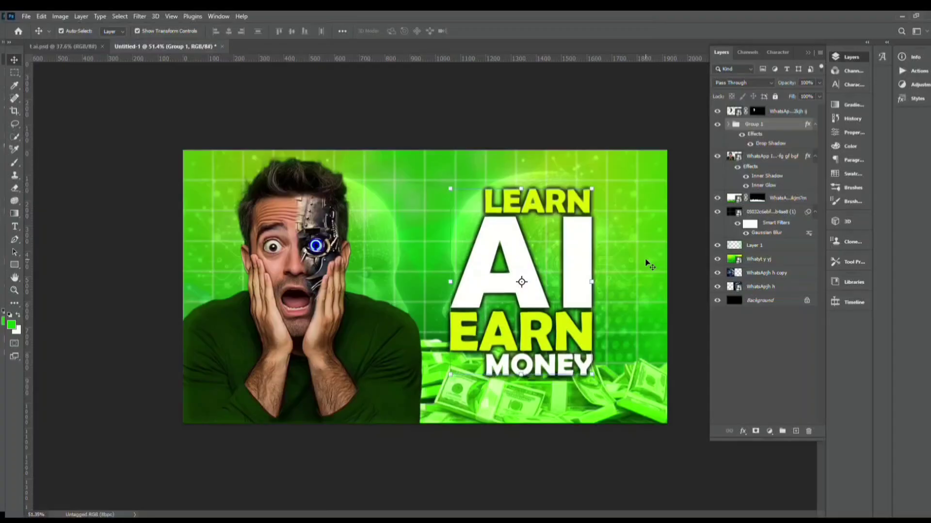
key(Right)
key(Right)
key(Right)
key(Right)
key(Right)
key(Right)
key(Right)
key(Right)
key(Right)
key(Right)
key(Right)
key(Right)
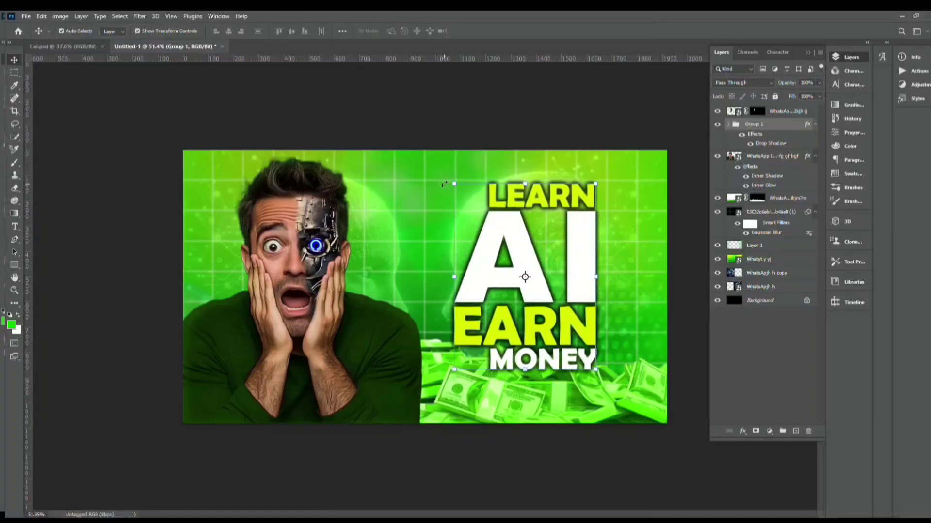
- Scale the title group up to about 117% and place it vertically centred, further toward the canvas's right edge
key(ctrl+t)
drag(454, 183, 442, 169)
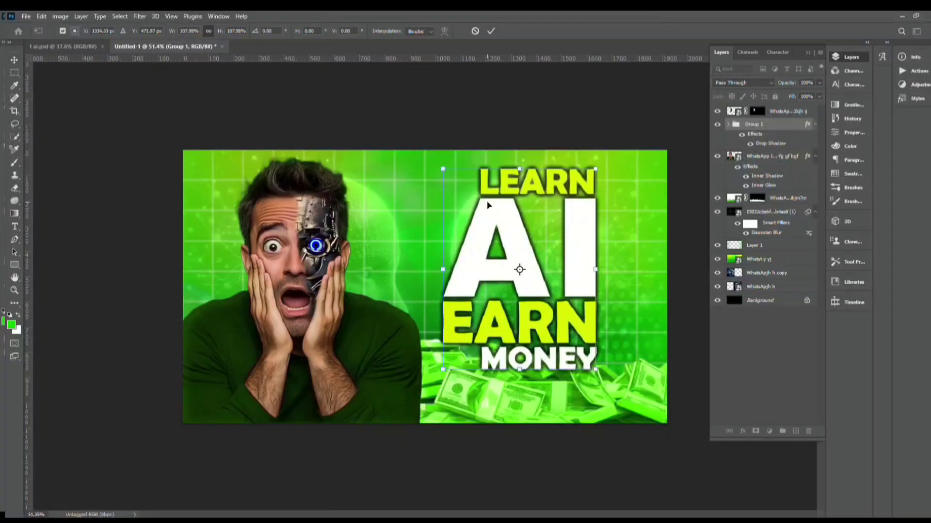
drag(487, 200, 514, 218)
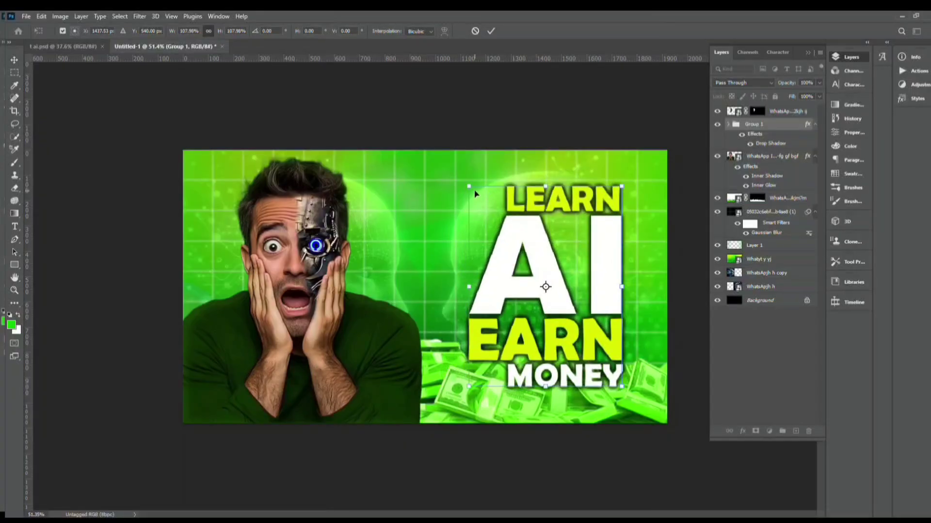
drag(475, 194, 461, 177)
drag(515, 226, 511, 229)
key(Return)
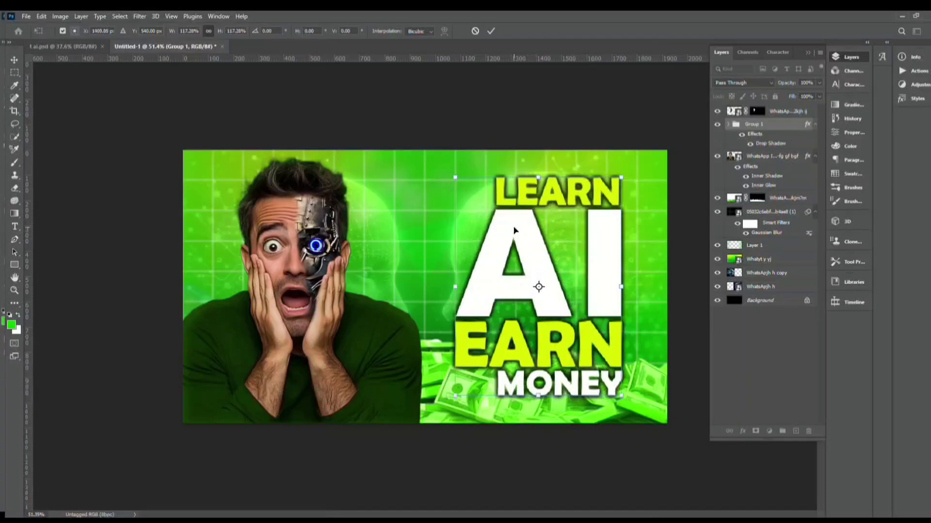
- Place the falling rupee banknotes image from the Gallery at the canvas centre and set its blend mode to Screen
scroll(425, 292, up, 2)
key(alt+Tab)
scroll(259, 227, down, 10)
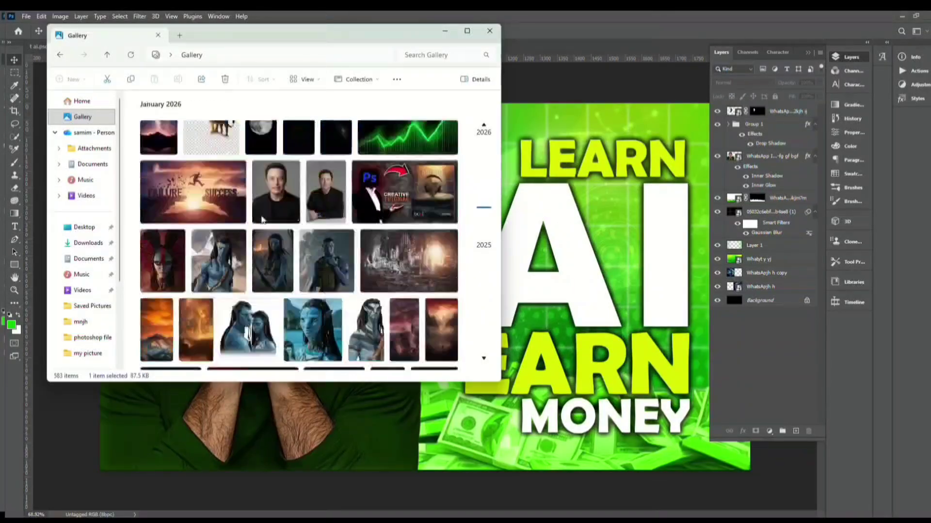
drag(258, 228, 326, 256)
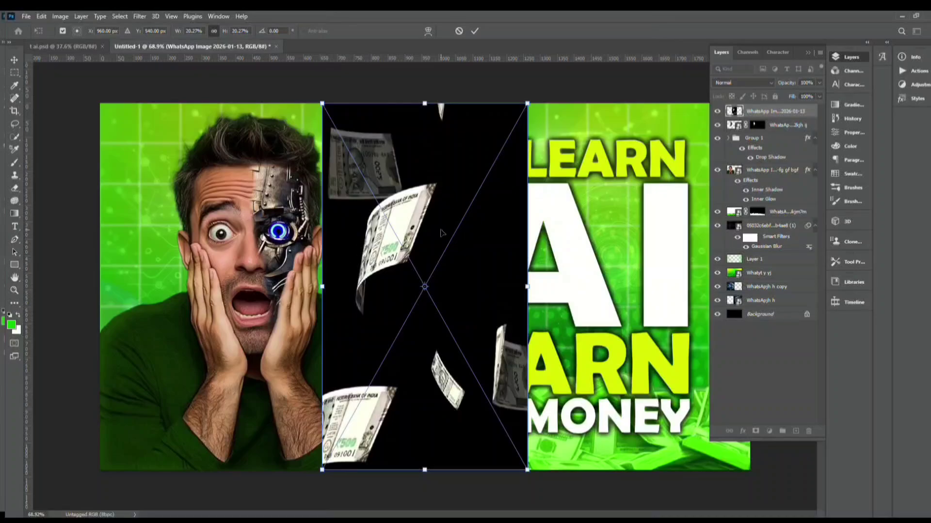
key(Return)
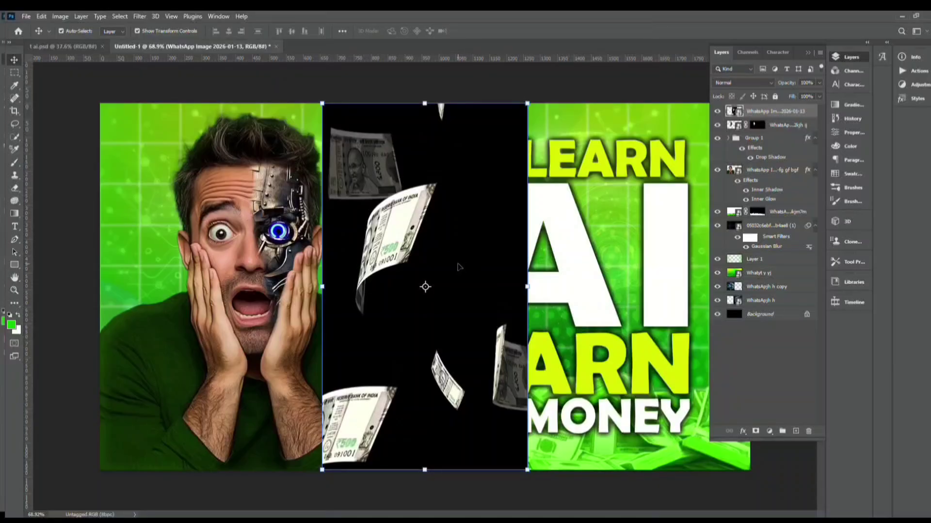
key(alt+shift+s)
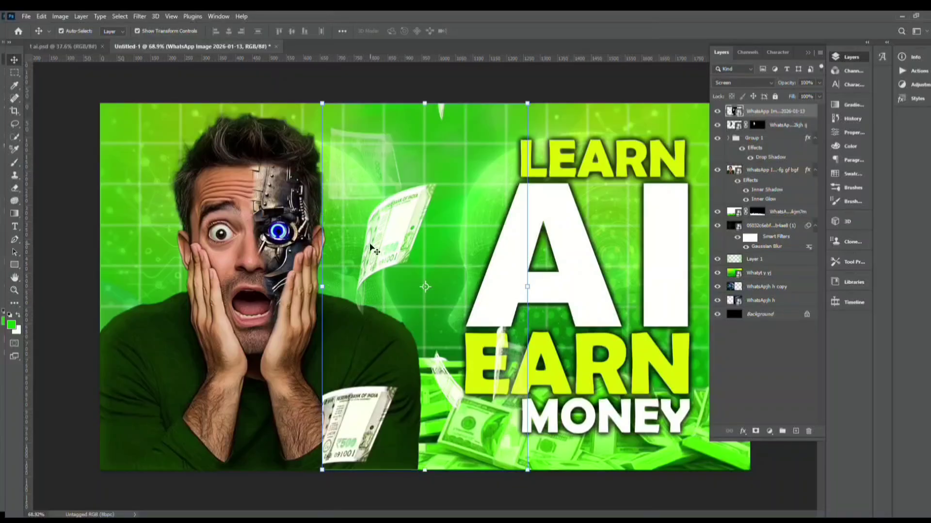
- Duplicate the banknotes layer once, combine both copies into one smart object, and set it to Screen blend mode
key(ctrl+j)
key(ctrl+j)
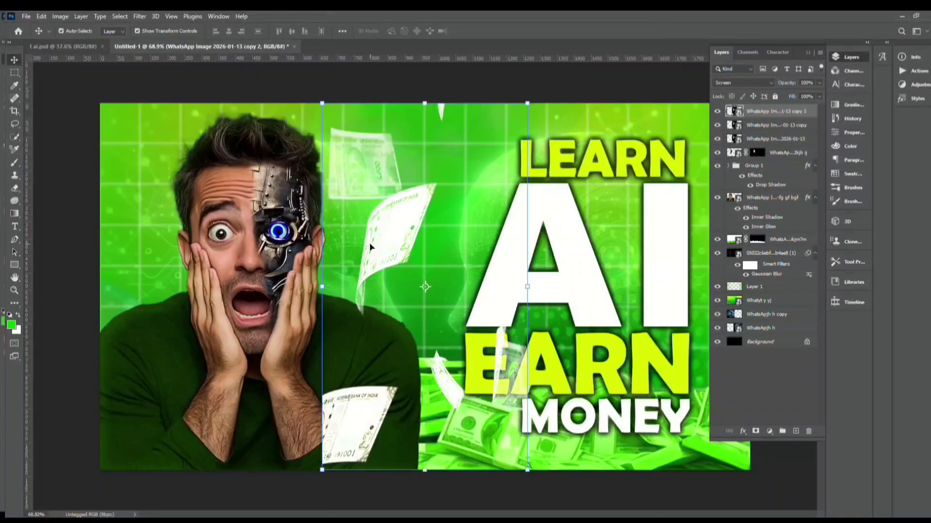
key(ctrl+z)
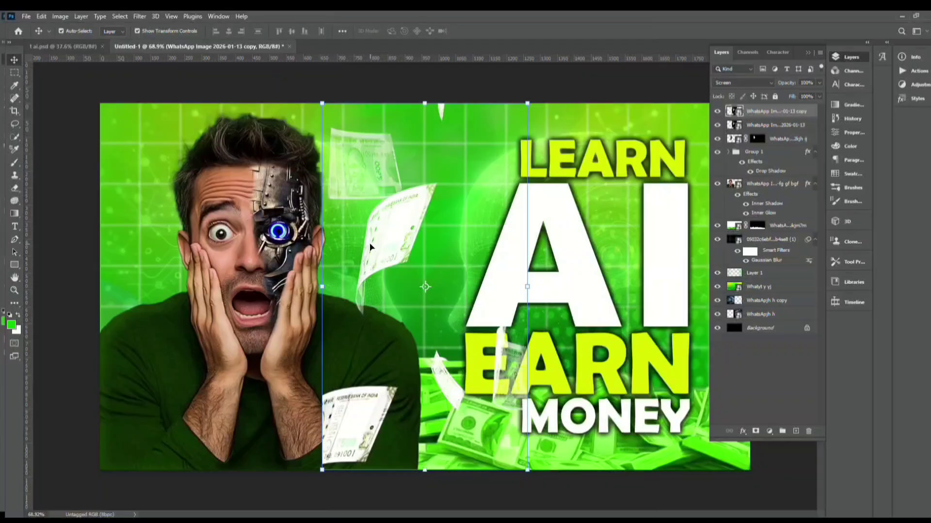
right_click(781, 113)
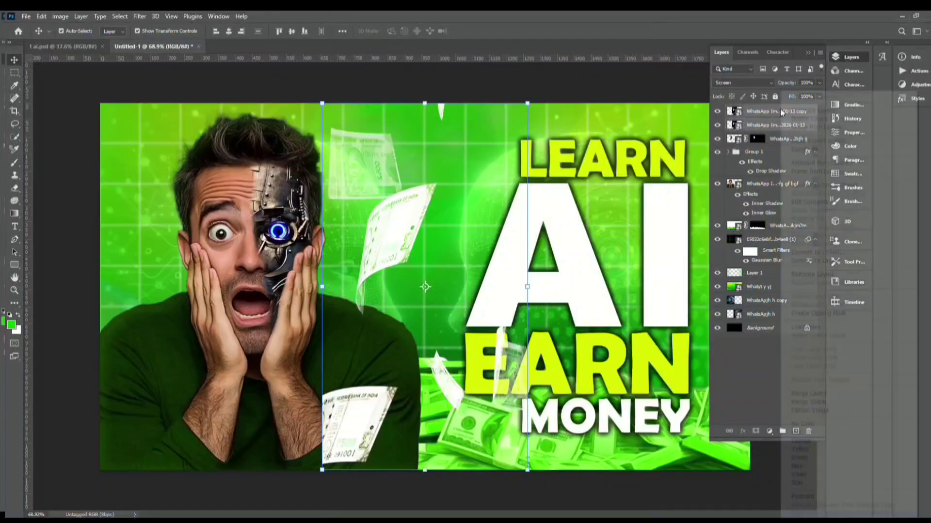
click(824, 182)
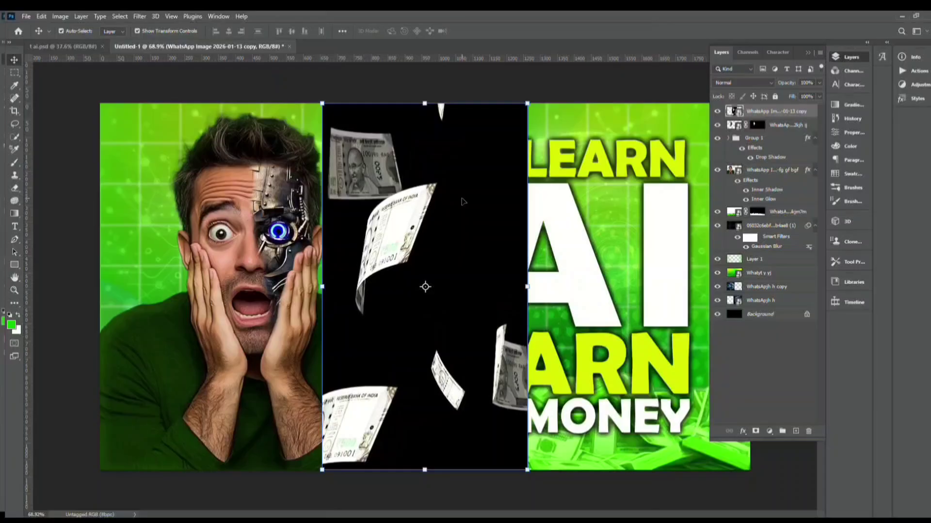
key(alt+shift+s)
- Scale the banknotes down to about 30.6% and place them in the canvas's upper-left corner
key(ctrl+t)
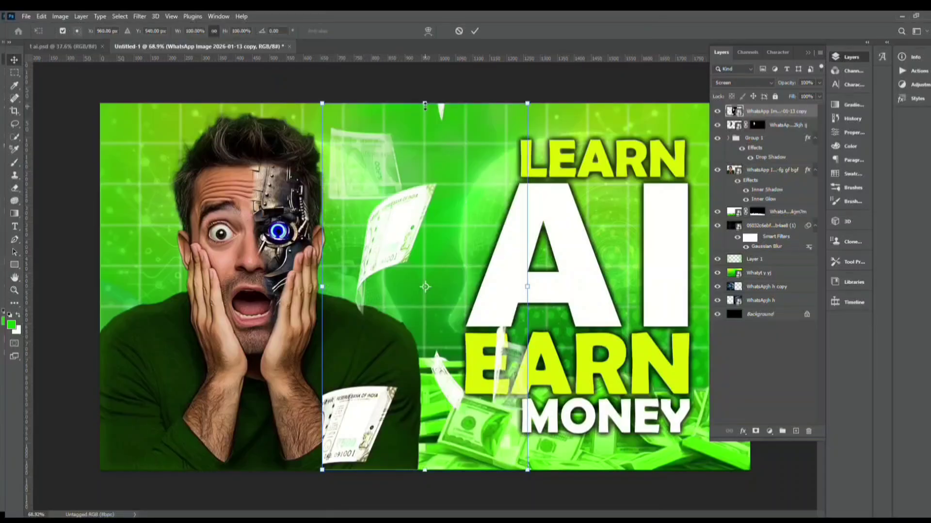
drag(425, 103, 437, 360)
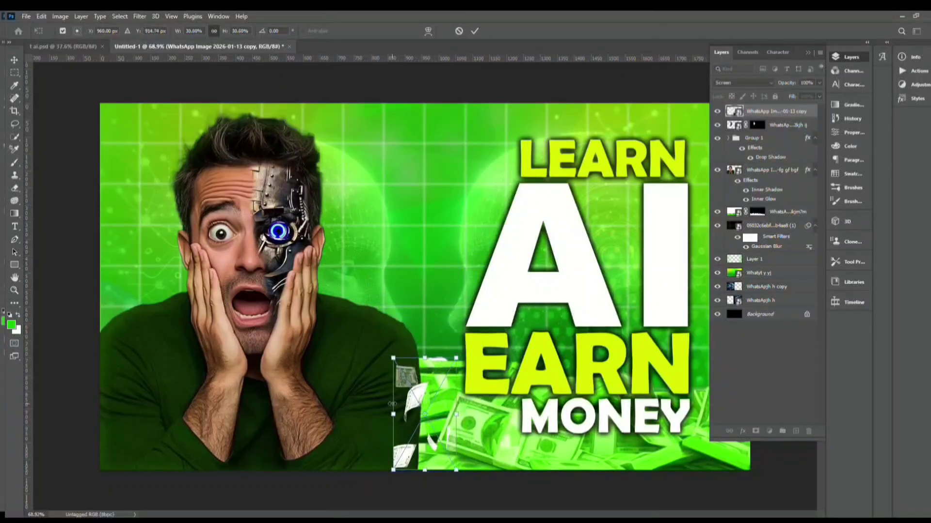
drag(410, 405, 110, 119)
key(Return)
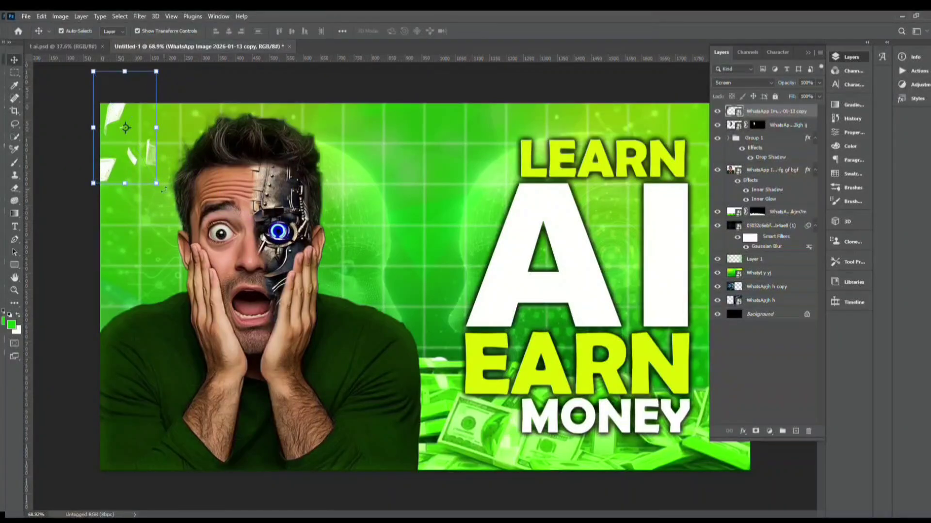
- Copy the small banknotes over the man's shoulder beside his hand, and copy them again toward the title
drag(134, 162, 353, 292)
key(ctrl+j)
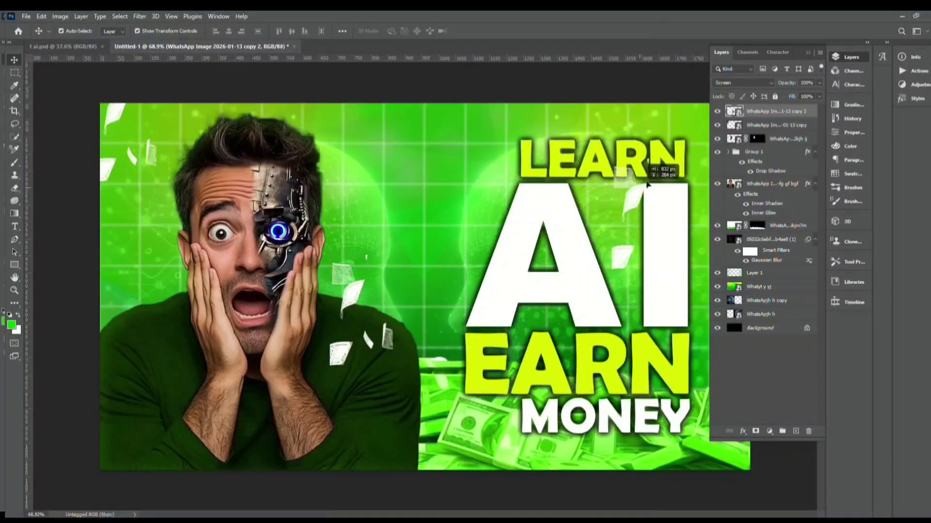